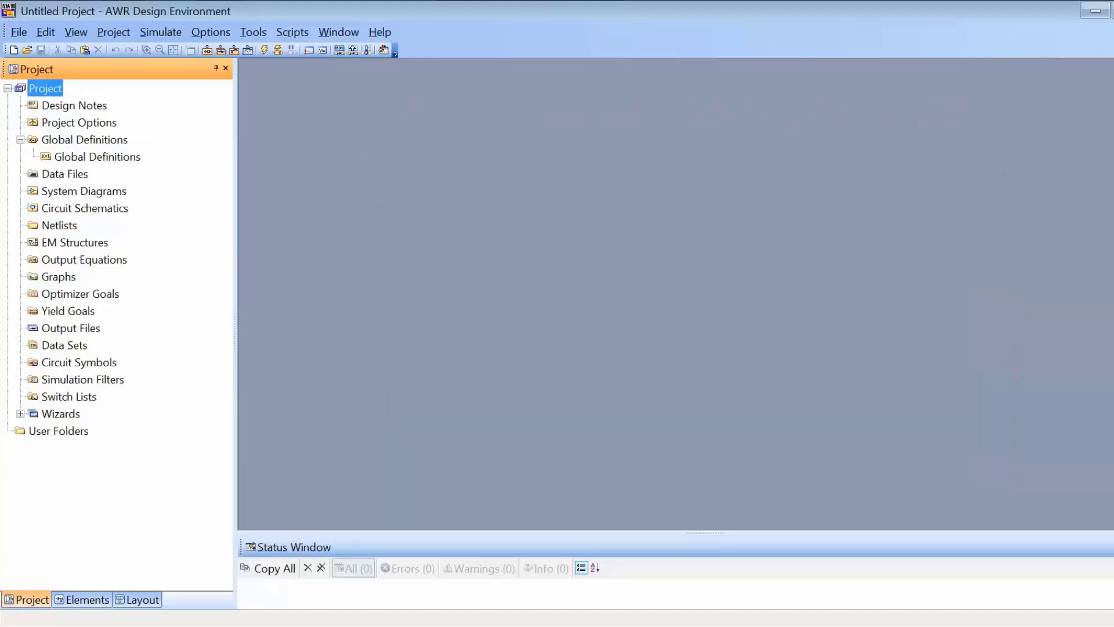
Replace the project frequency range with a single point at 1 GHz in the project options
double_click(79, 122)
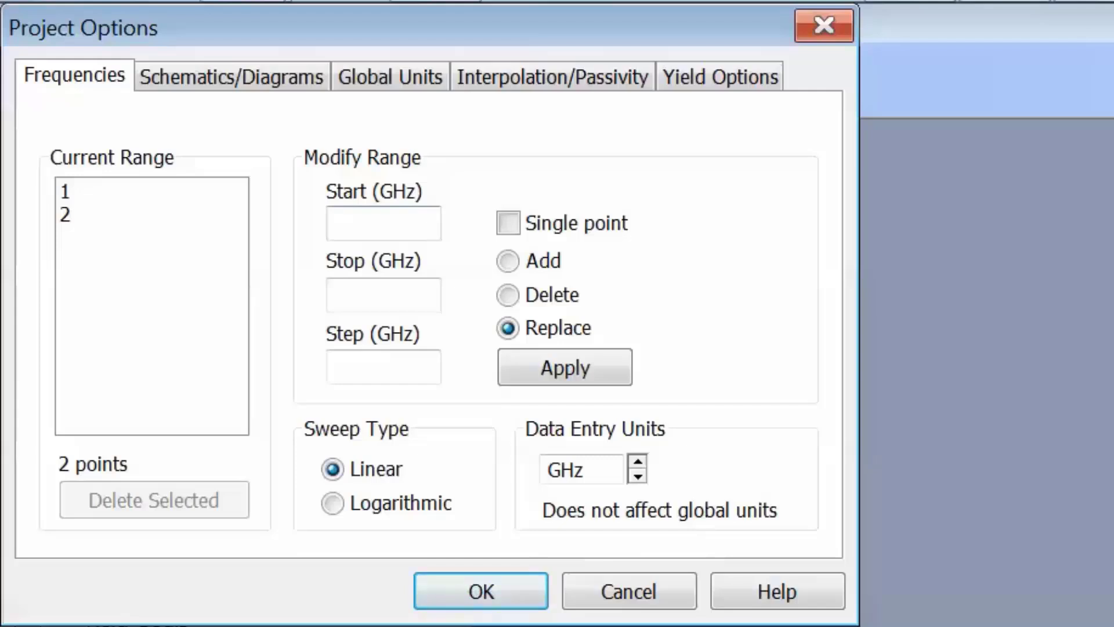
click(383, 223)
text(1)
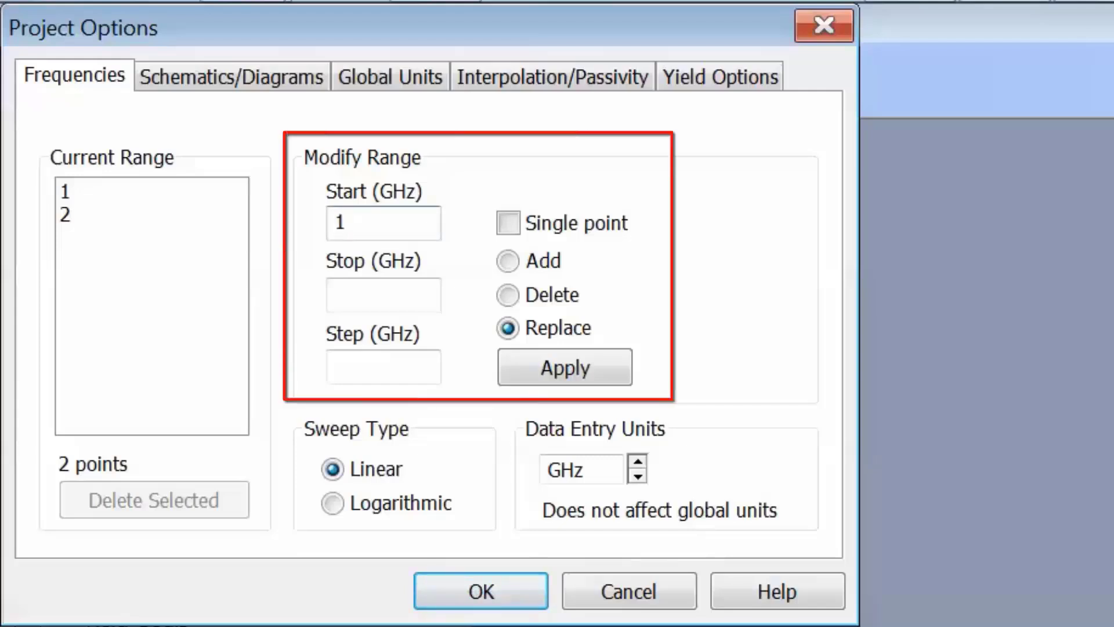
click(508, 223)
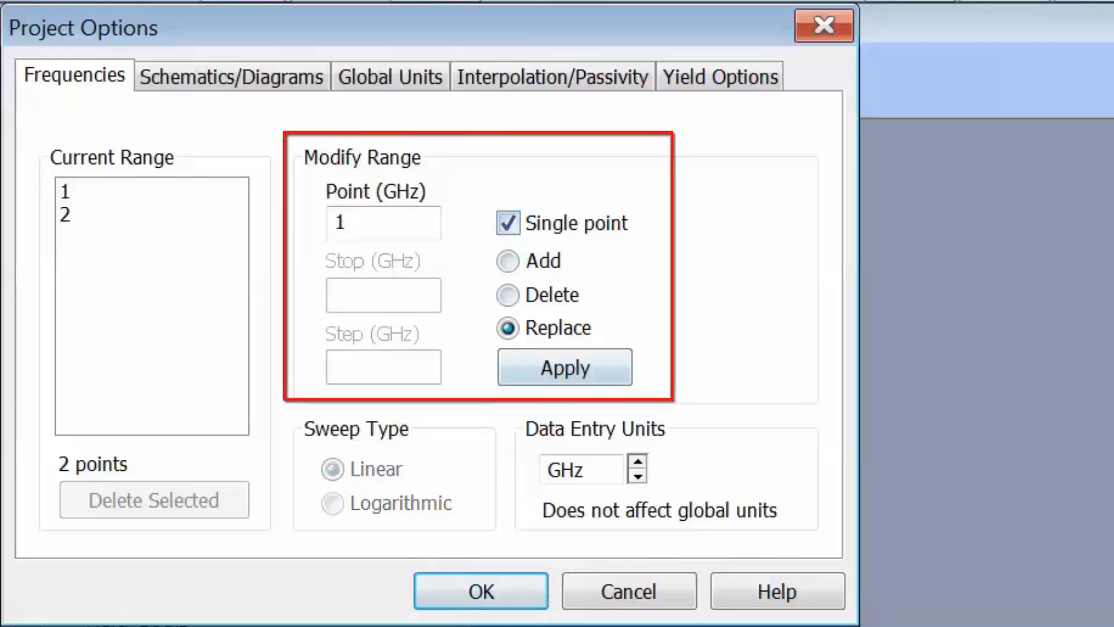
click(564, 368)
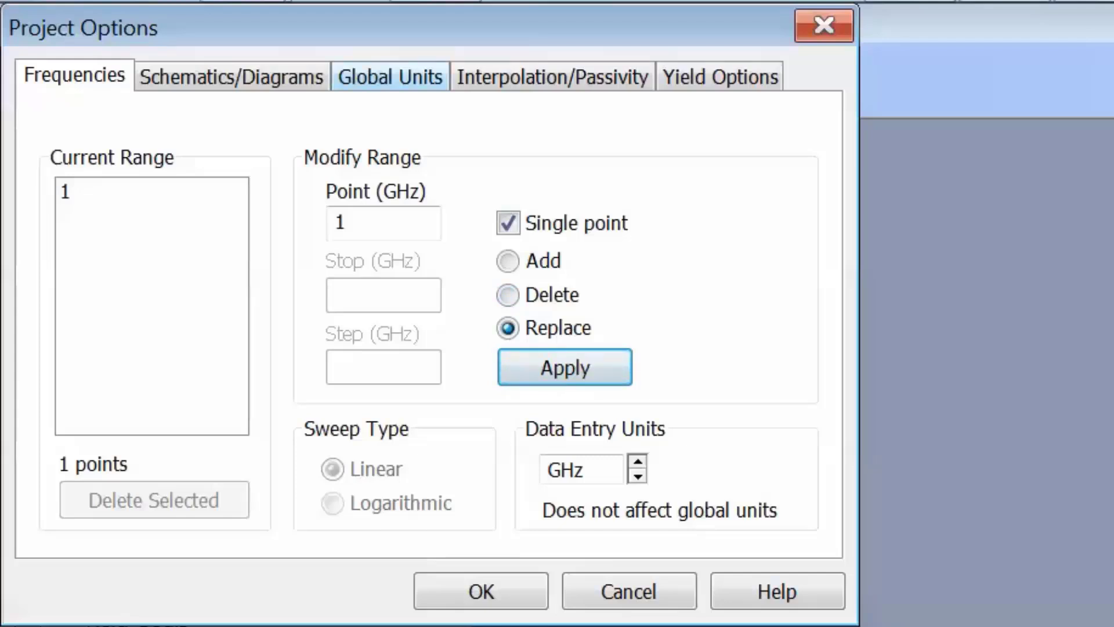
Set the project's global capacitance unit to pF and accept the project options
click(390, 76)
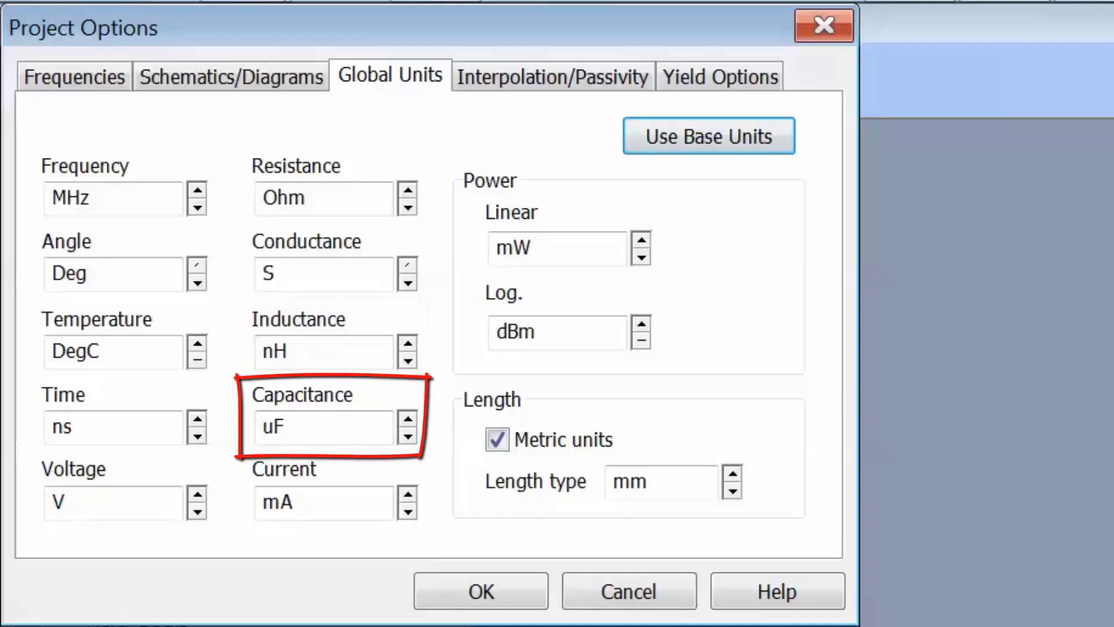
click(408, 436)
click(408, 436)
click(286, 426)
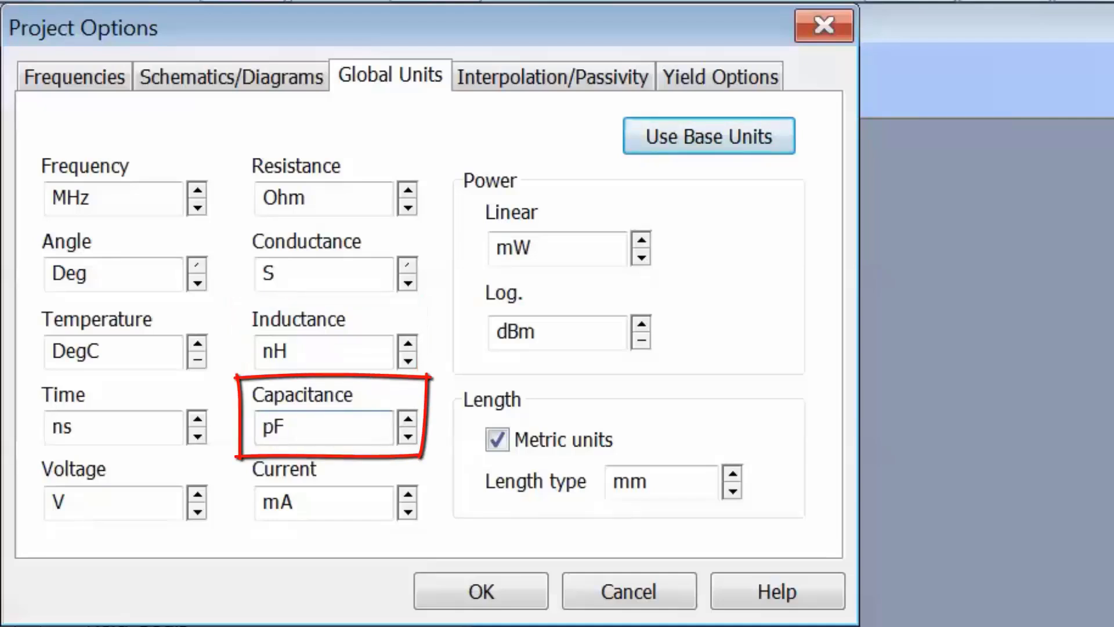
click(481, 591)
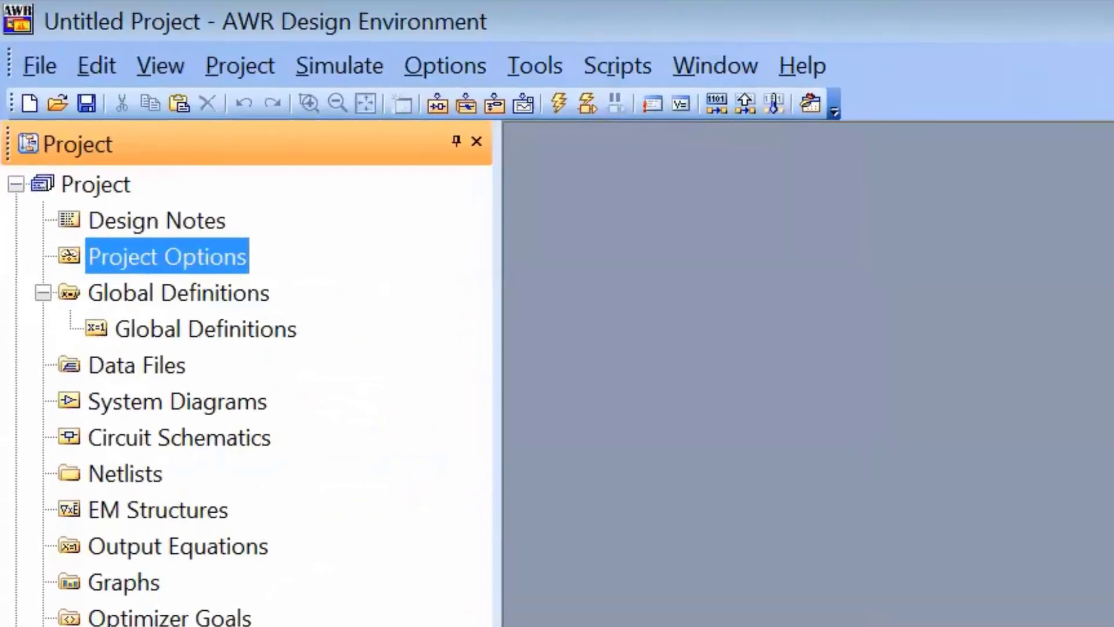
Create a new circuit schematic named txline_load and maximize its window
right_click(212, 435)
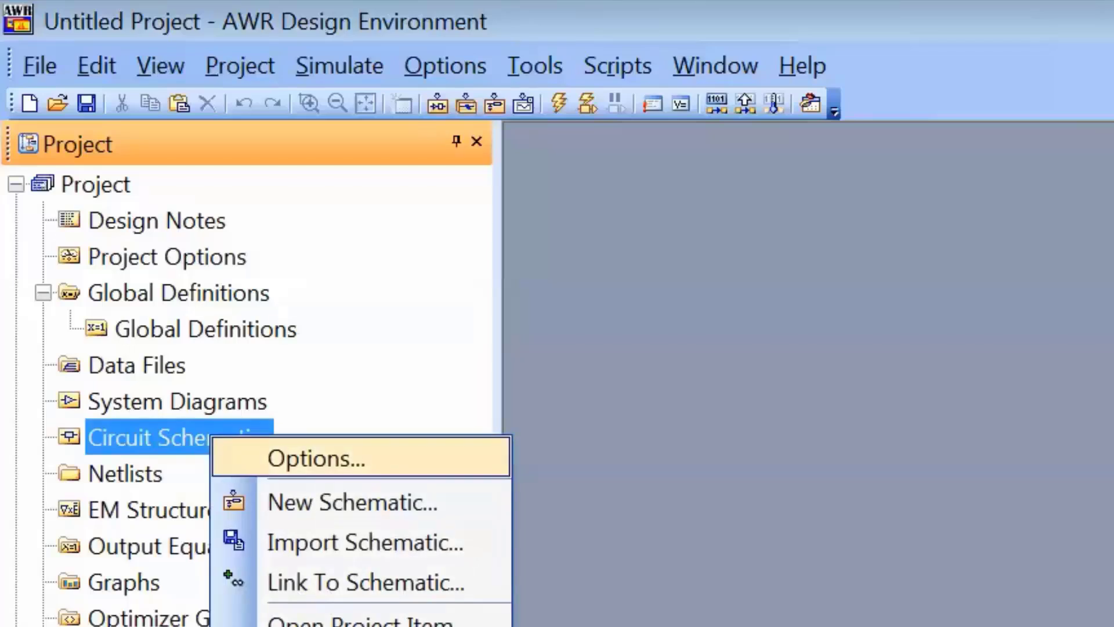
key(Return)
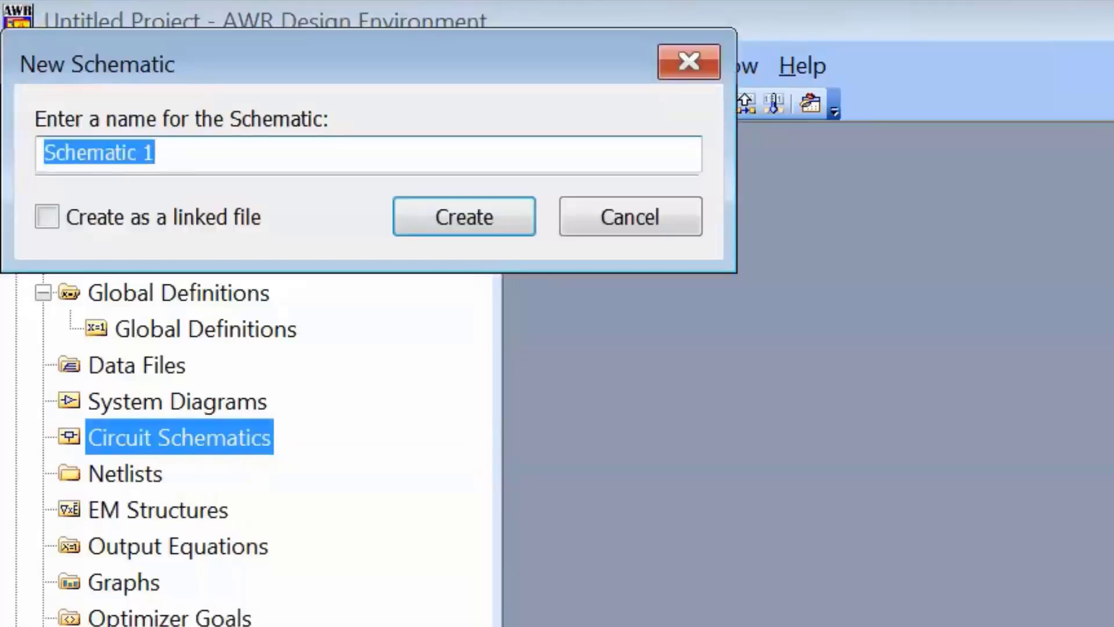
text(txl)
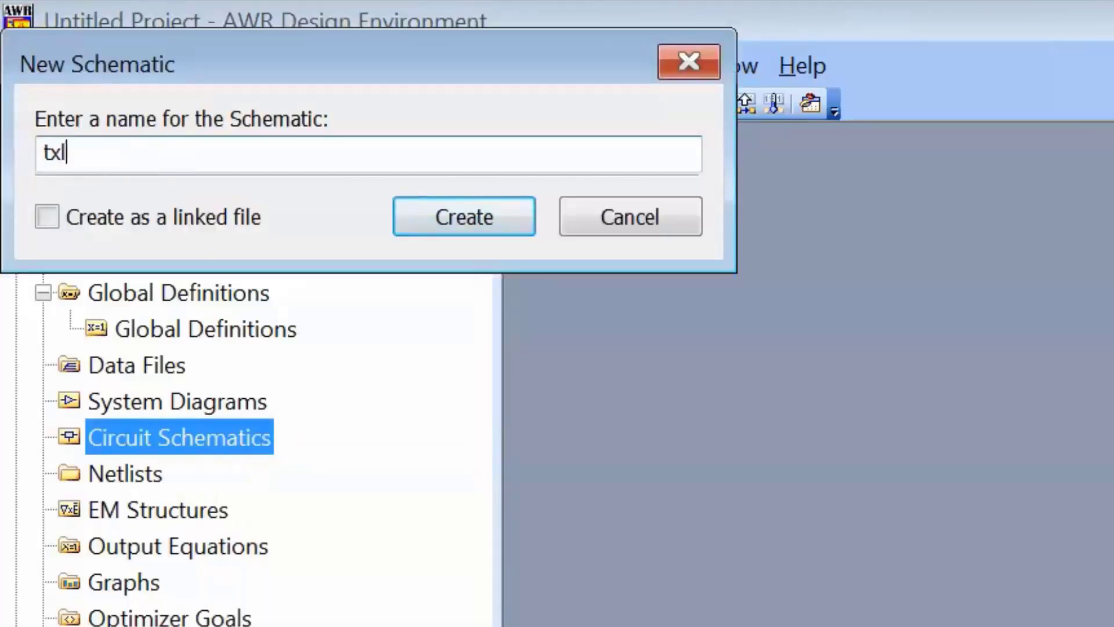
text(ine_load)
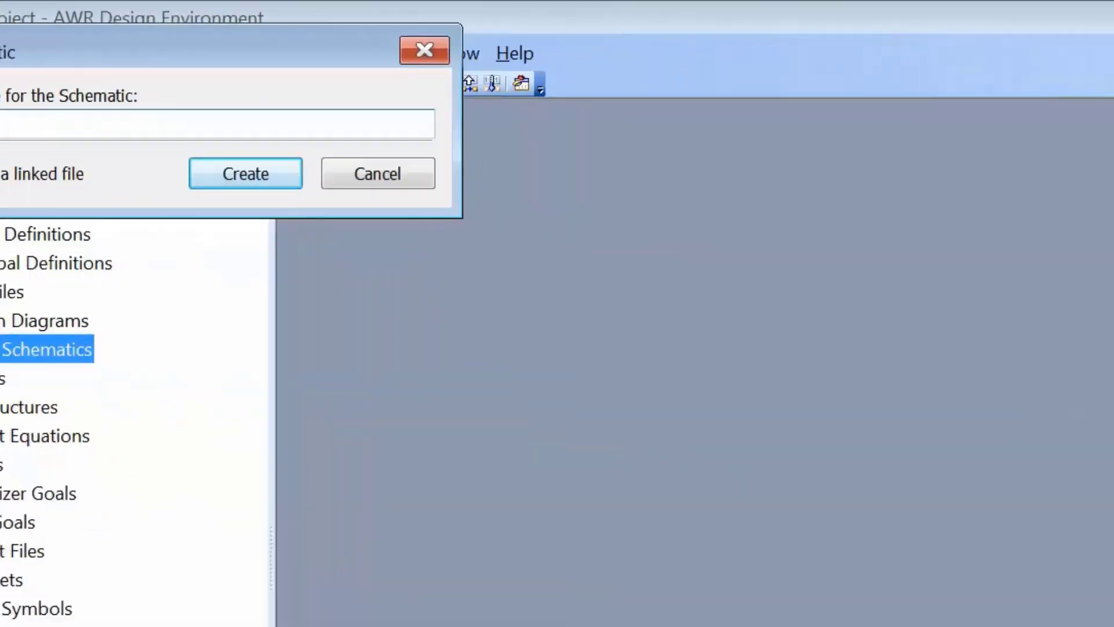
key(Return)
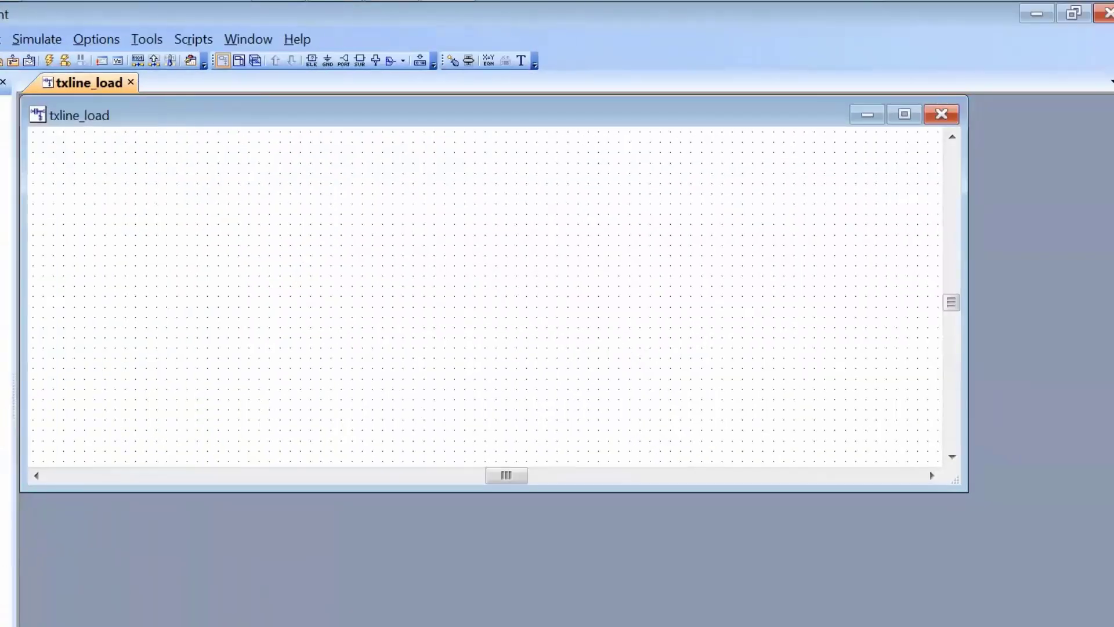
click(904, 114)
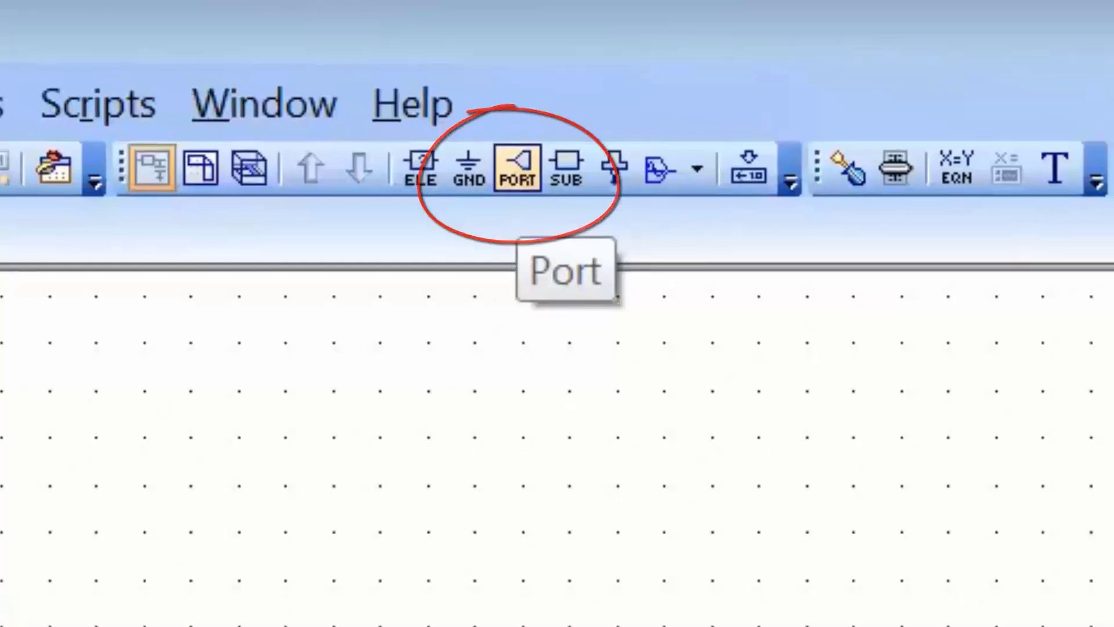
Place a port on the txline_load schematic with its terminal facing right
click(516, 170)
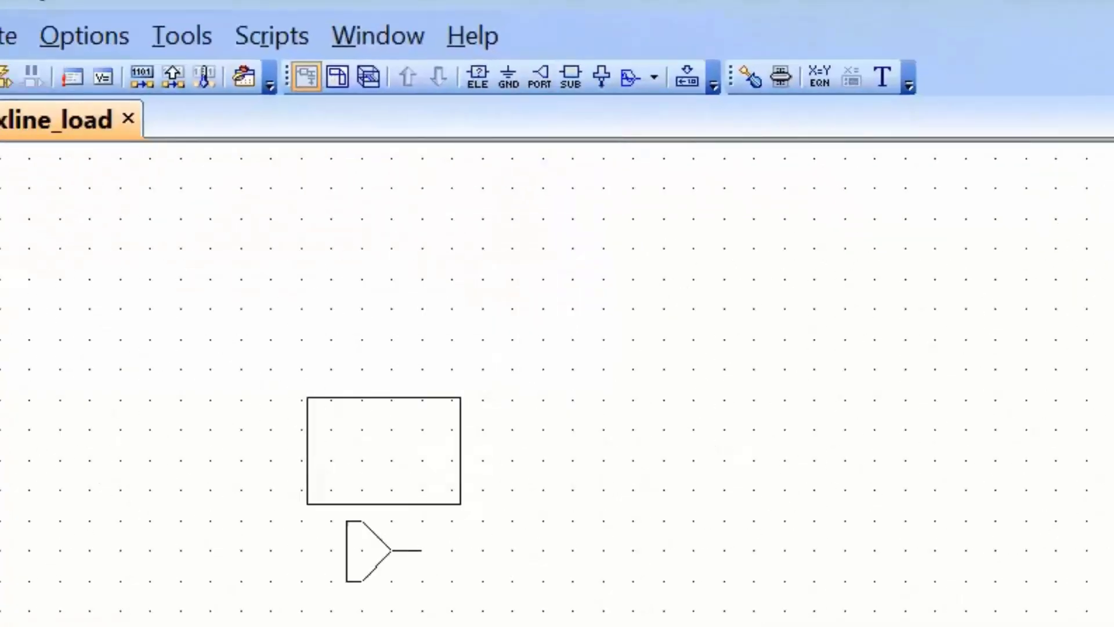
click(423, 550)
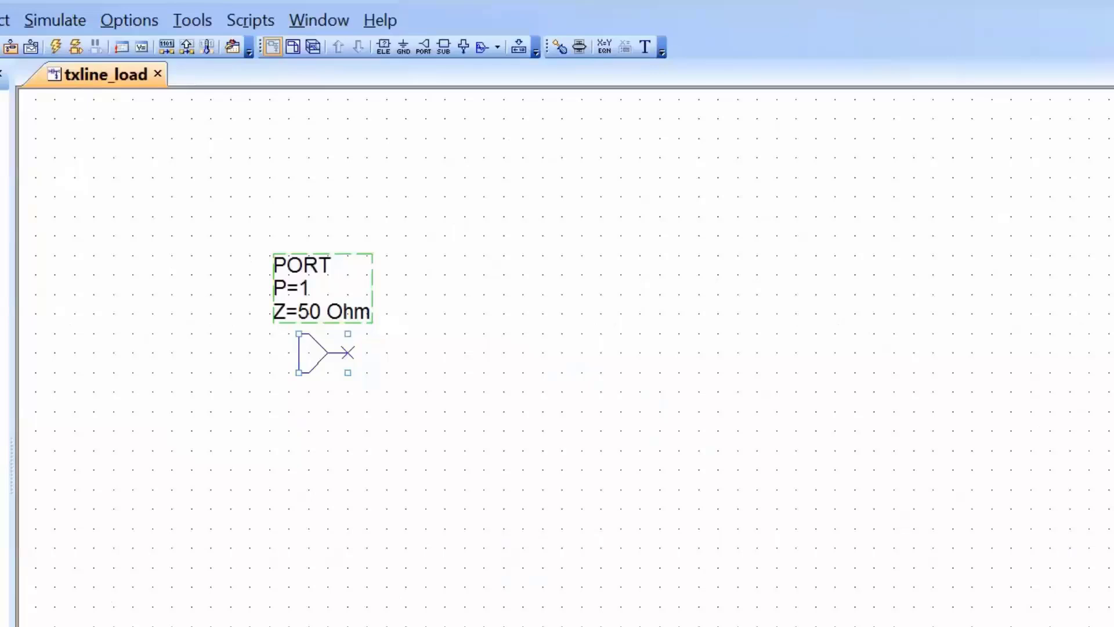
key(Escape)
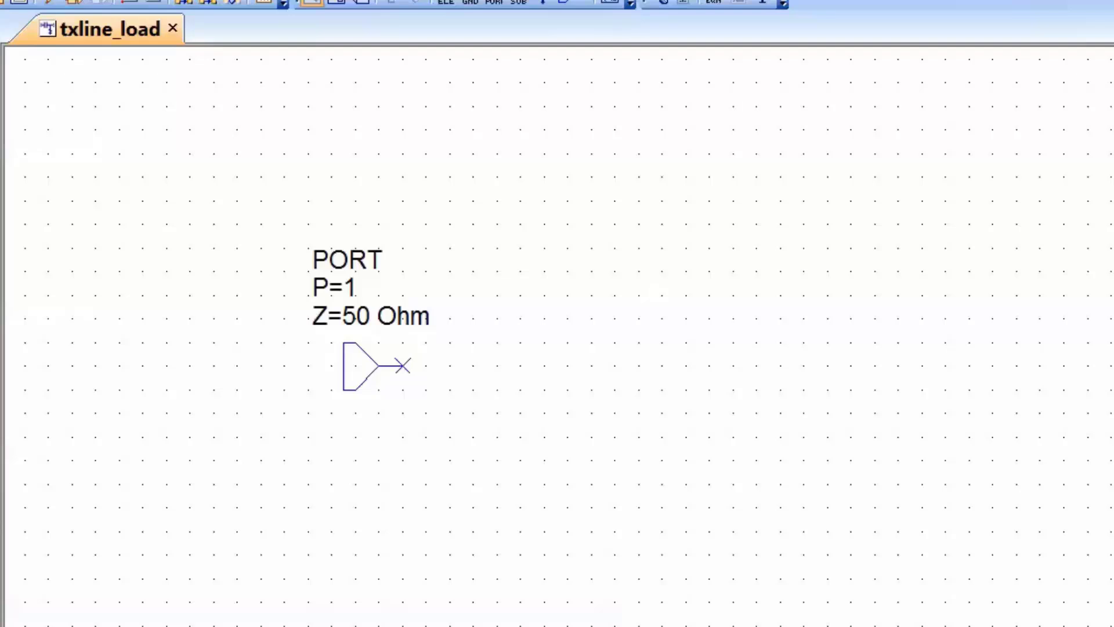
Add a RES resistor element, rotated to vertical, to the right of the port with its upper terminal level with the port's
key(ctrl+l)
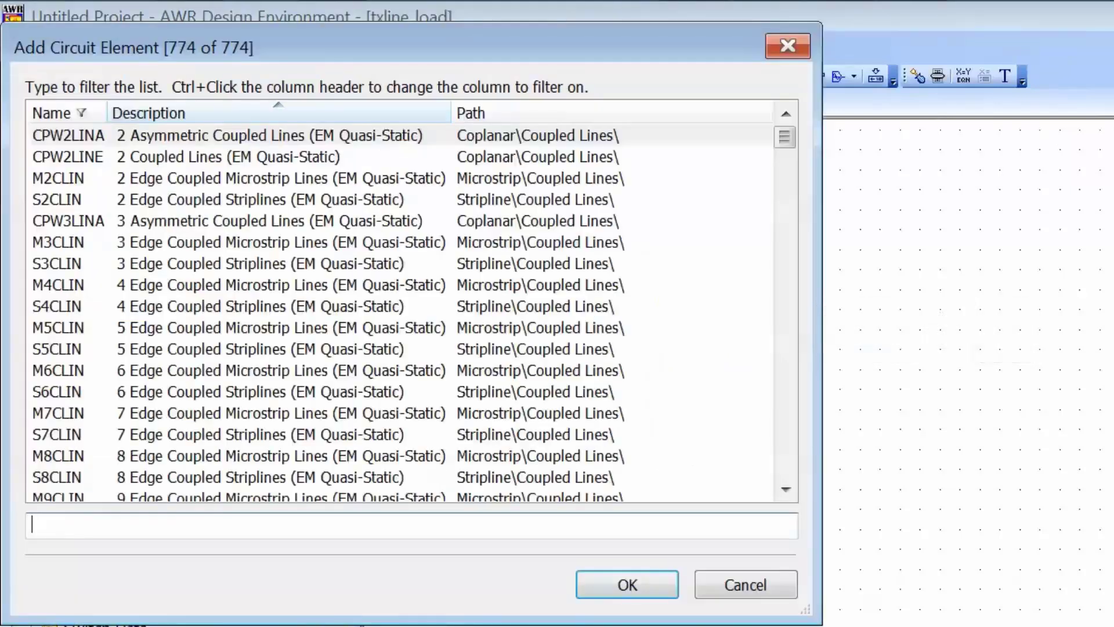
text(res)
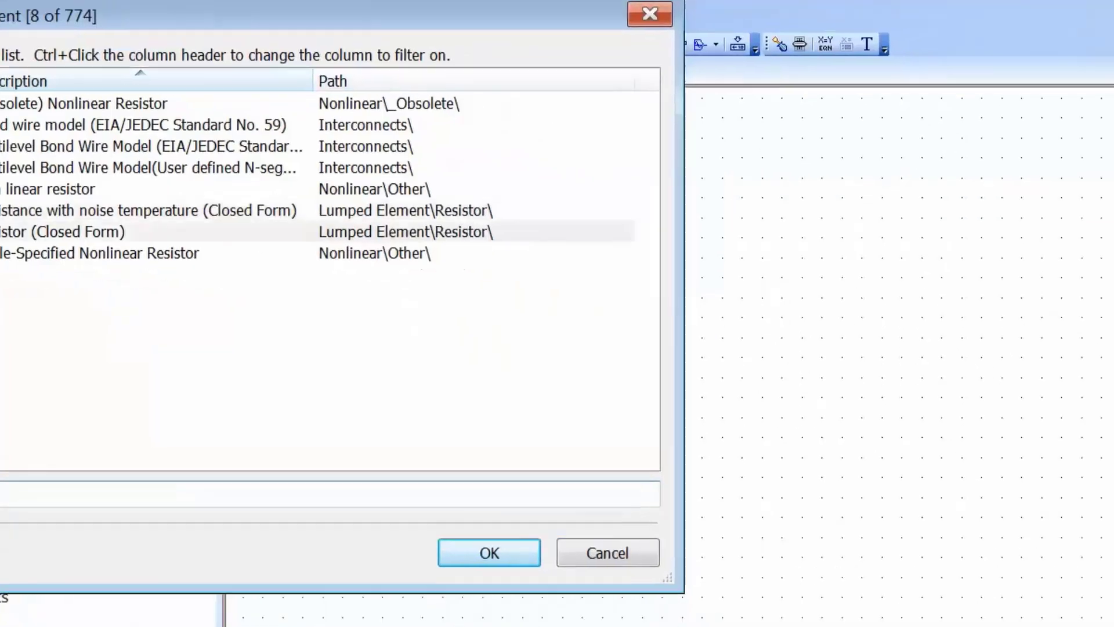
key(Return)
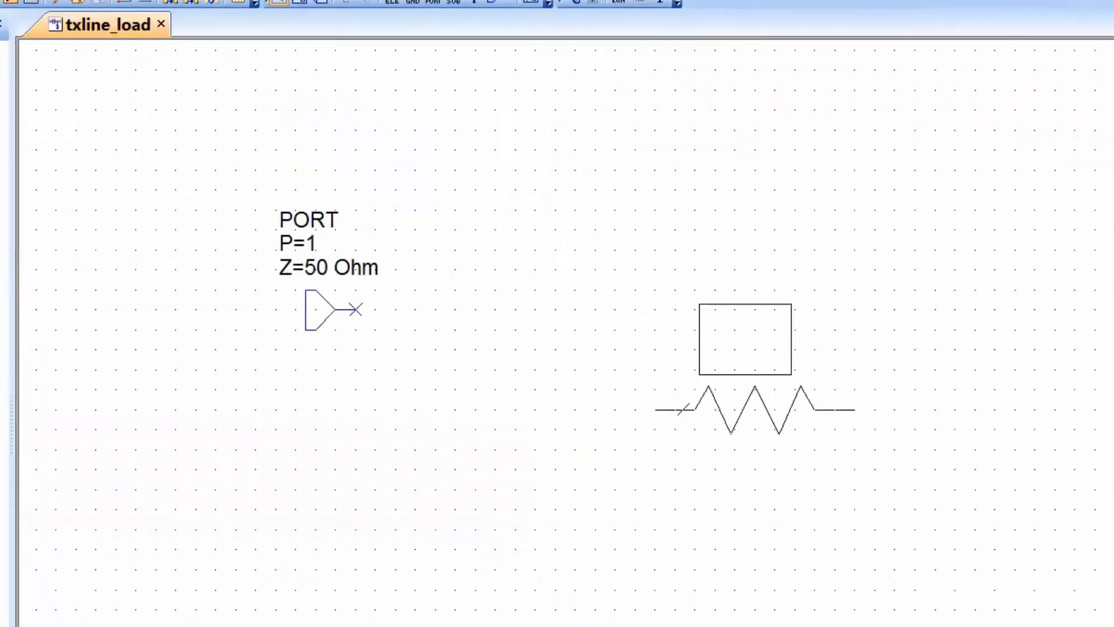
right_click(755, 369)
right_click(755, 370)
right_click(756, 369)
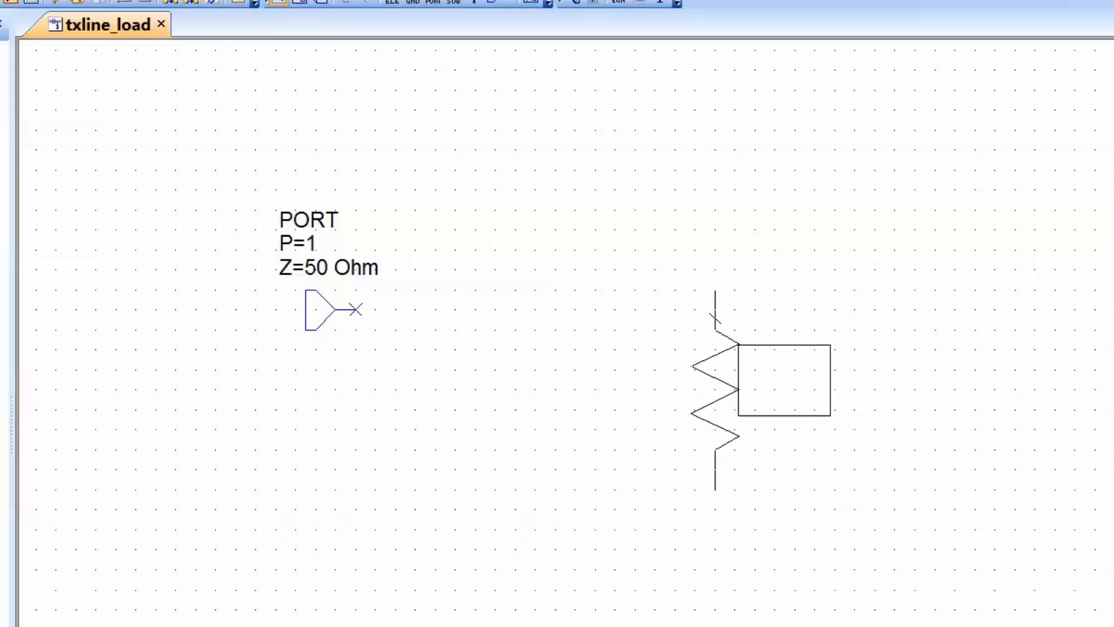
click(775, 338)
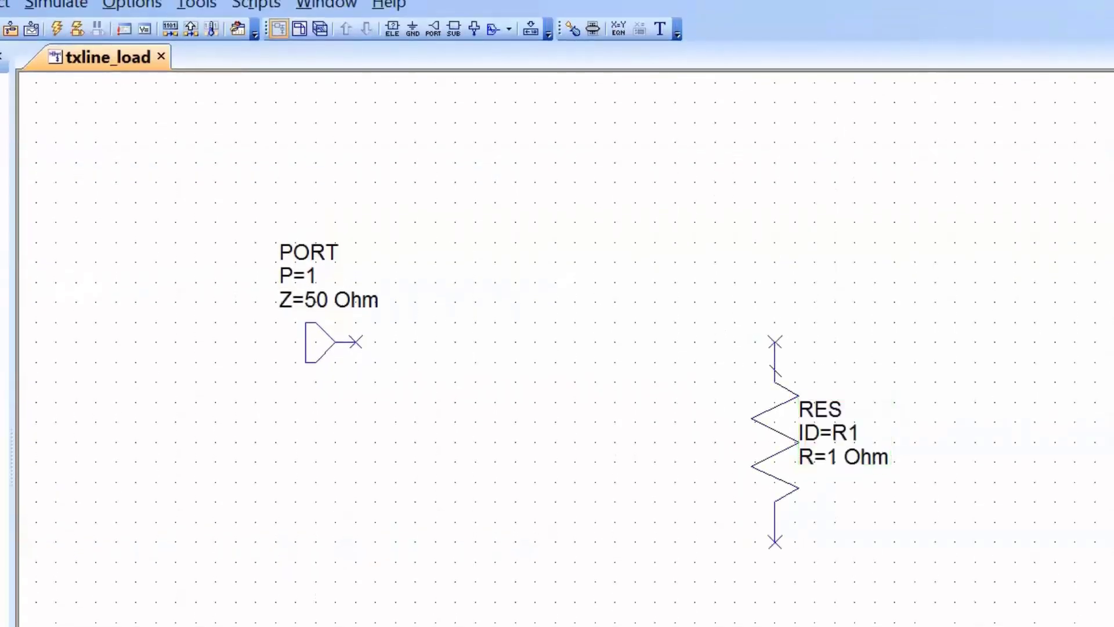
Attach a ground to the resistor's lower terminal and set its resistance to 50 Ohm
click(412, 29)
click(774, 541)
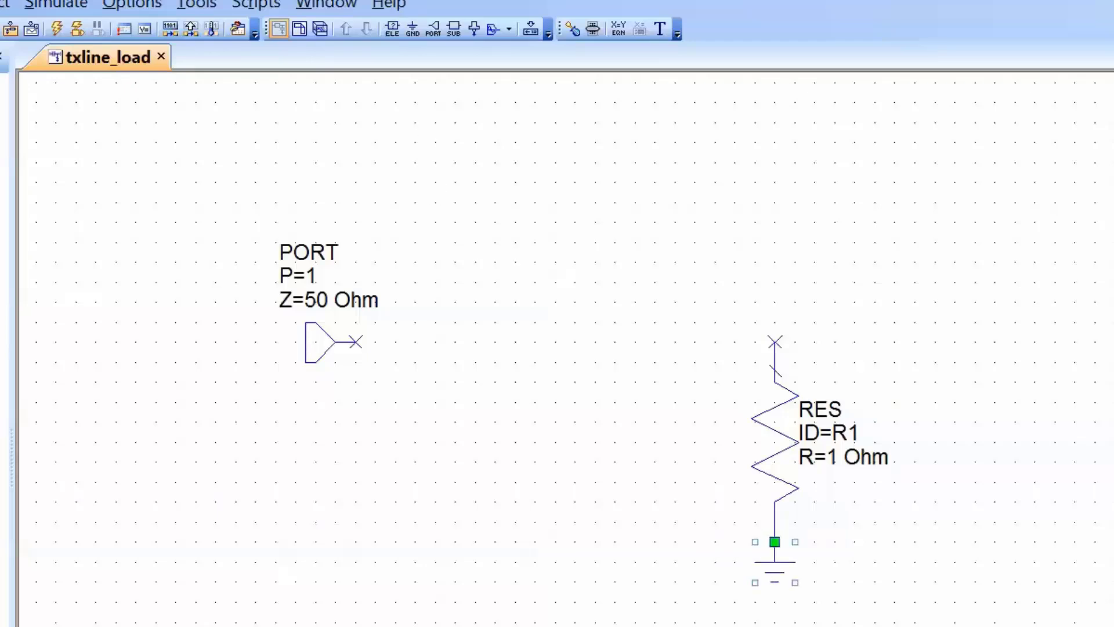
click(839, 457)
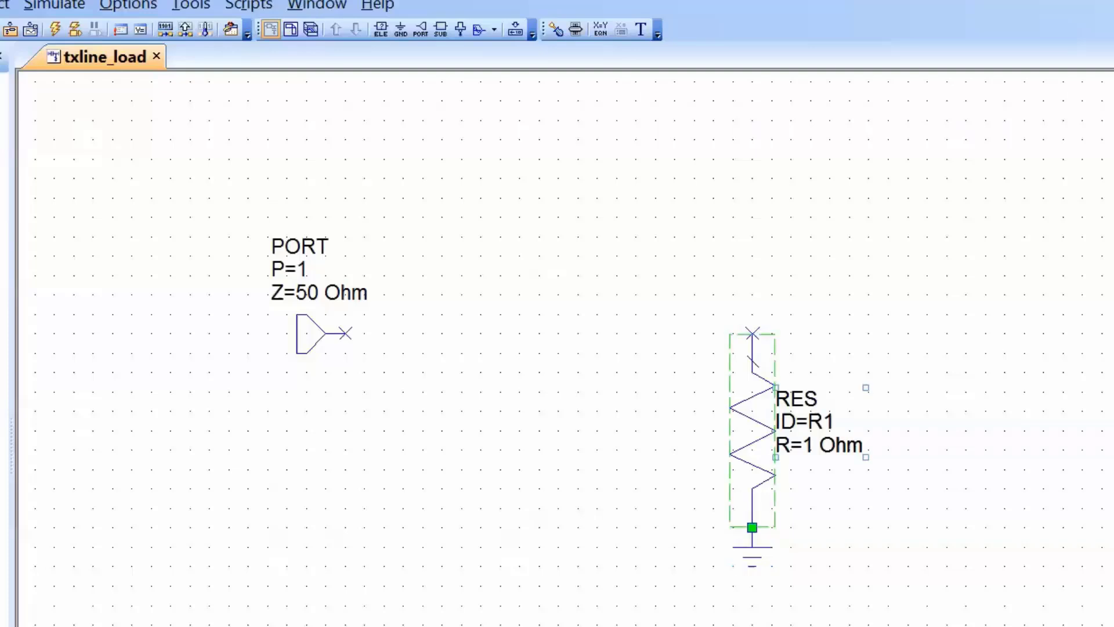
double_click(809, 446)
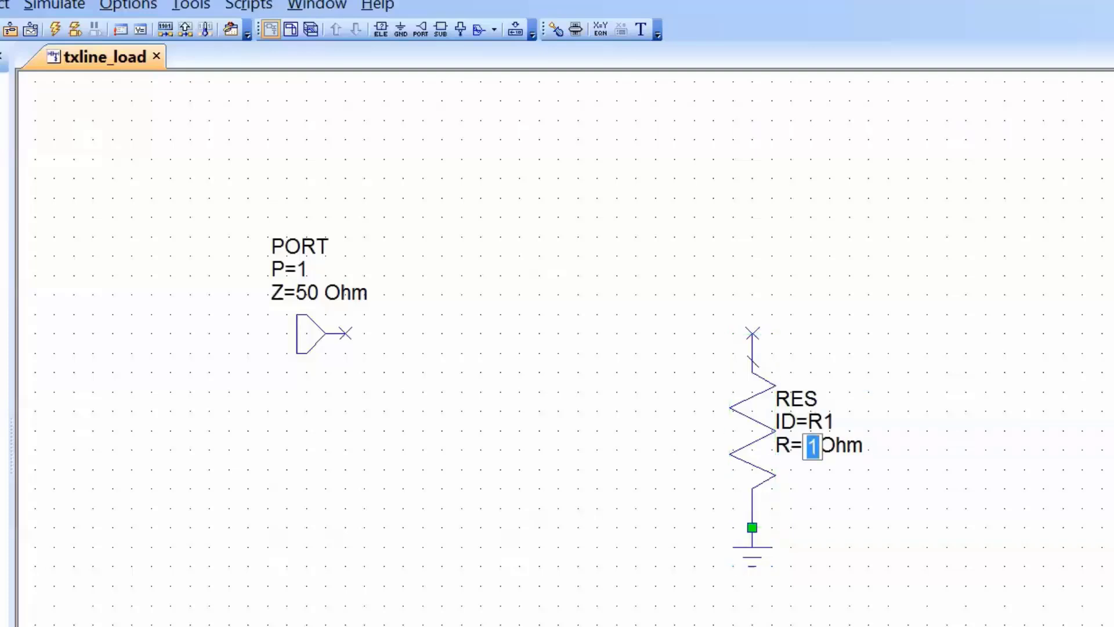
text(50)
key(Return)
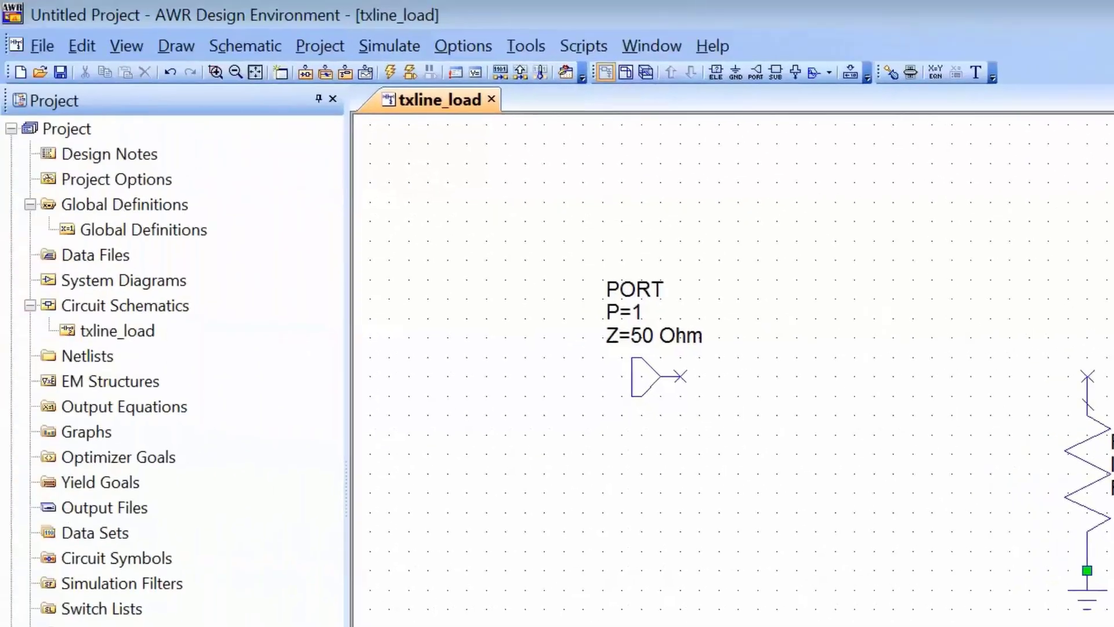
Add a TLIN phase-specified transmission line between the port and the resistor, in line with their terminals
key(ctrl+l)
text(tlin)
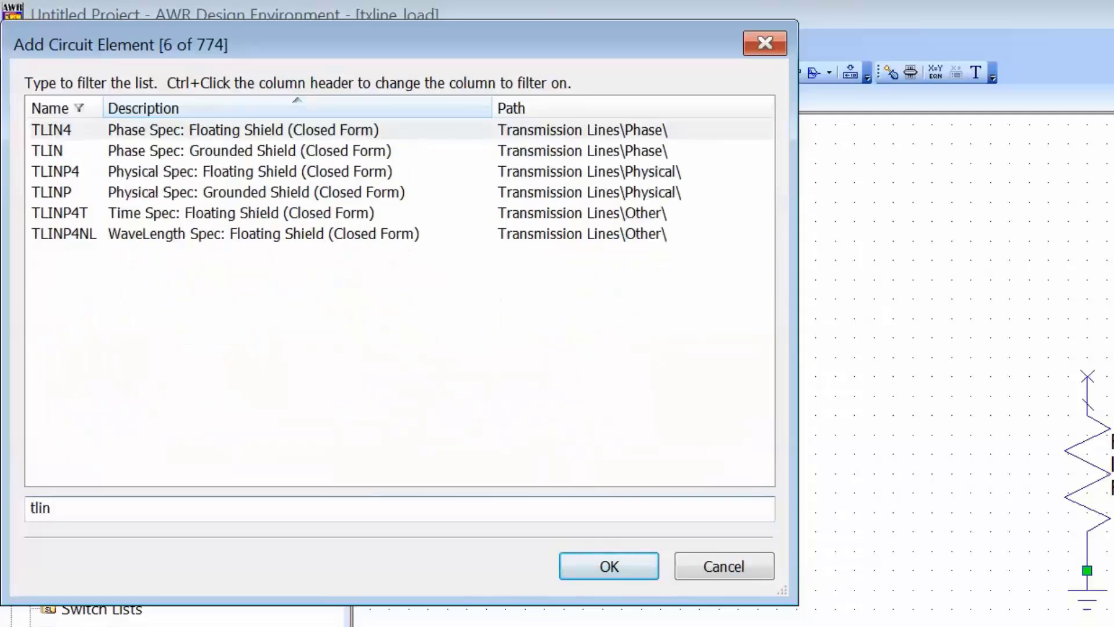
key(Return)
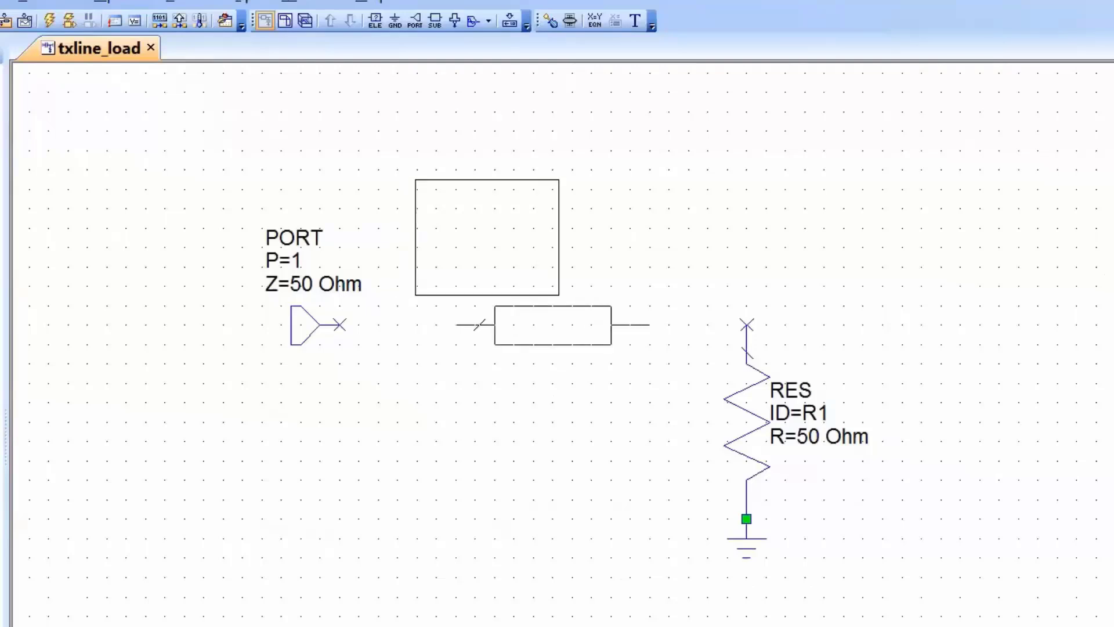
click(437, 325)
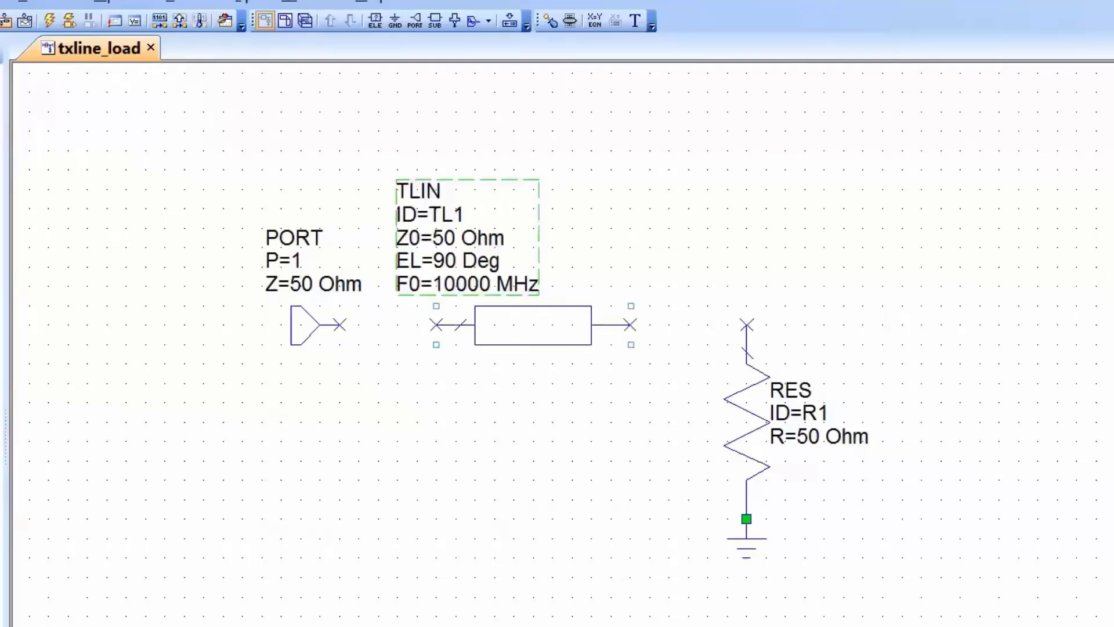
Wire the port to the transmission line's input and the line's output to the resistor's upper terminal
click(340, 325)
click(436, 325)
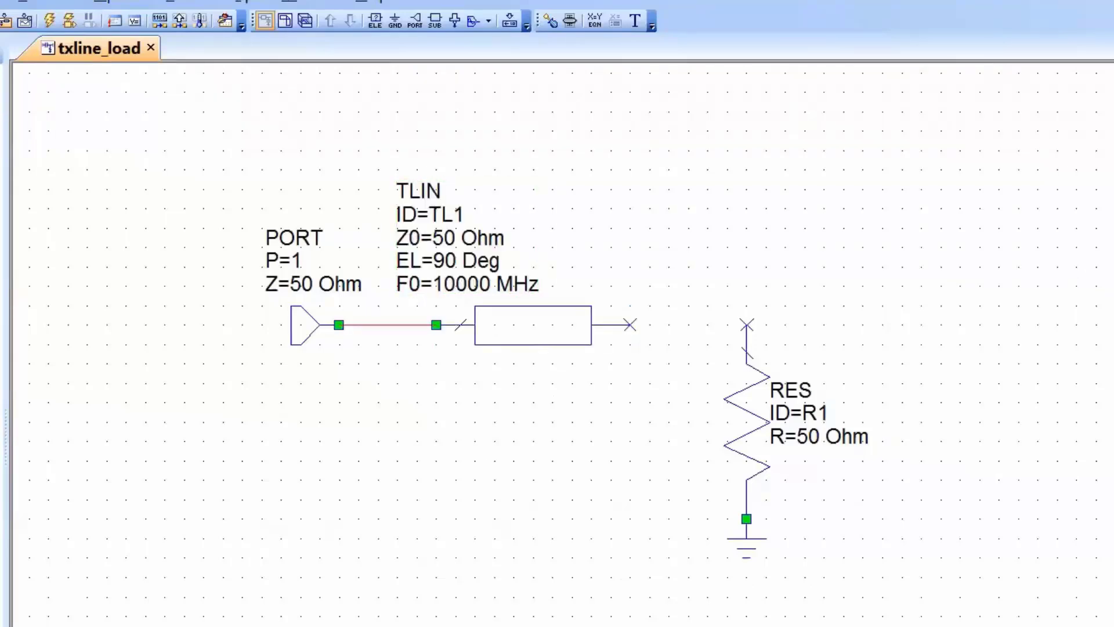
click(630, 325)
click(746, 325)
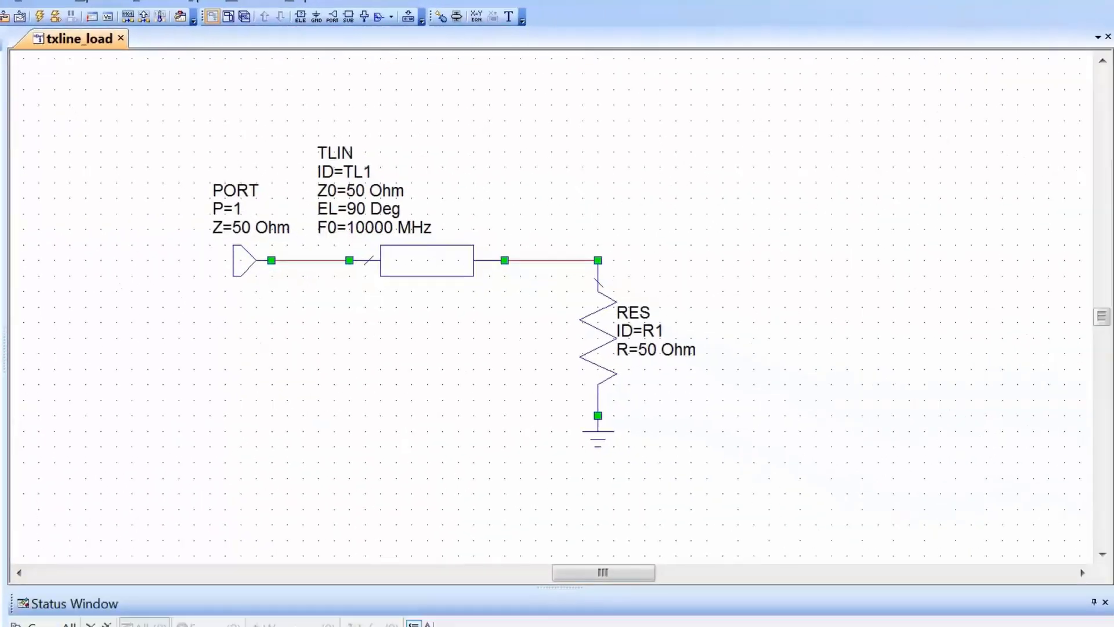
key(Home)
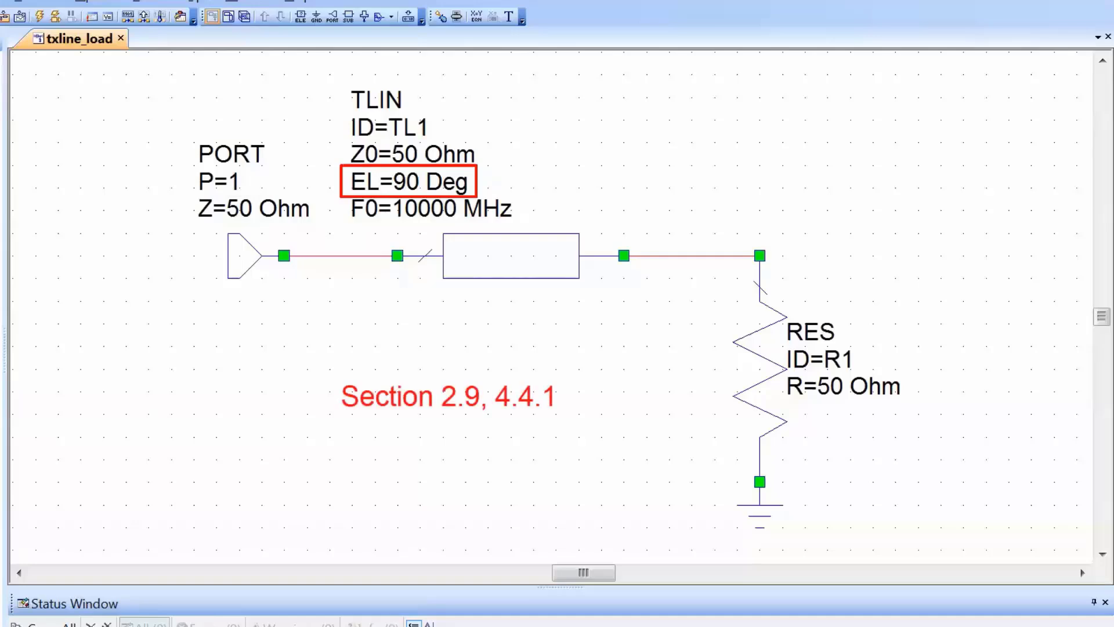
Set the TLIN transmission line's electrical length to 20 Deg and its reference frequency F0 to 1000 MHz
double_click(408, 182)
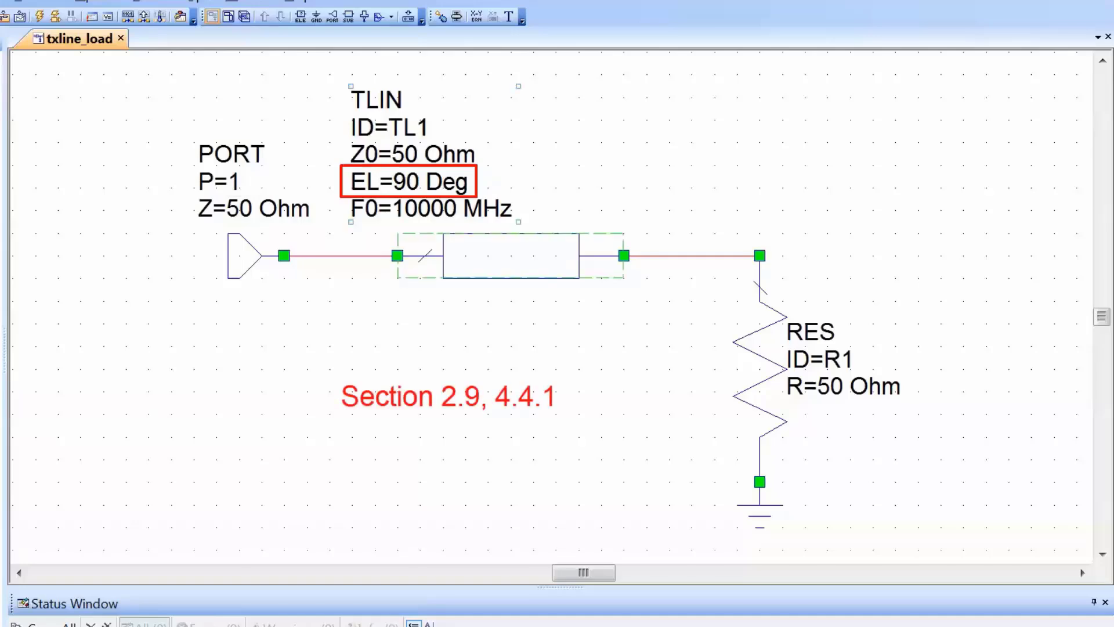
text(20)
key(Return)
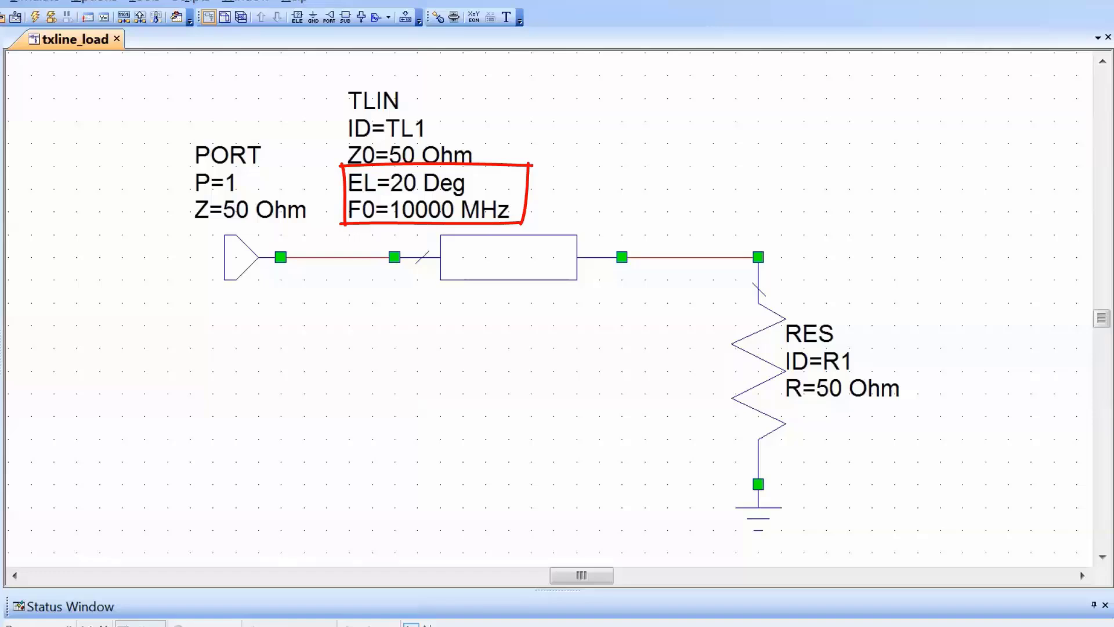
double_click(424, 210)
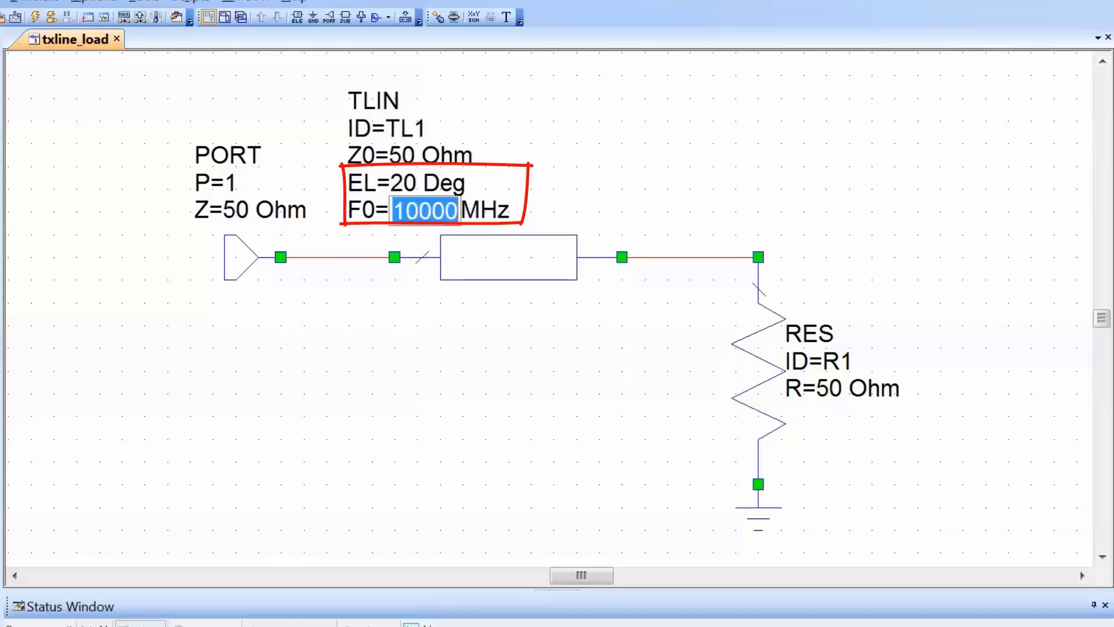
text(1)
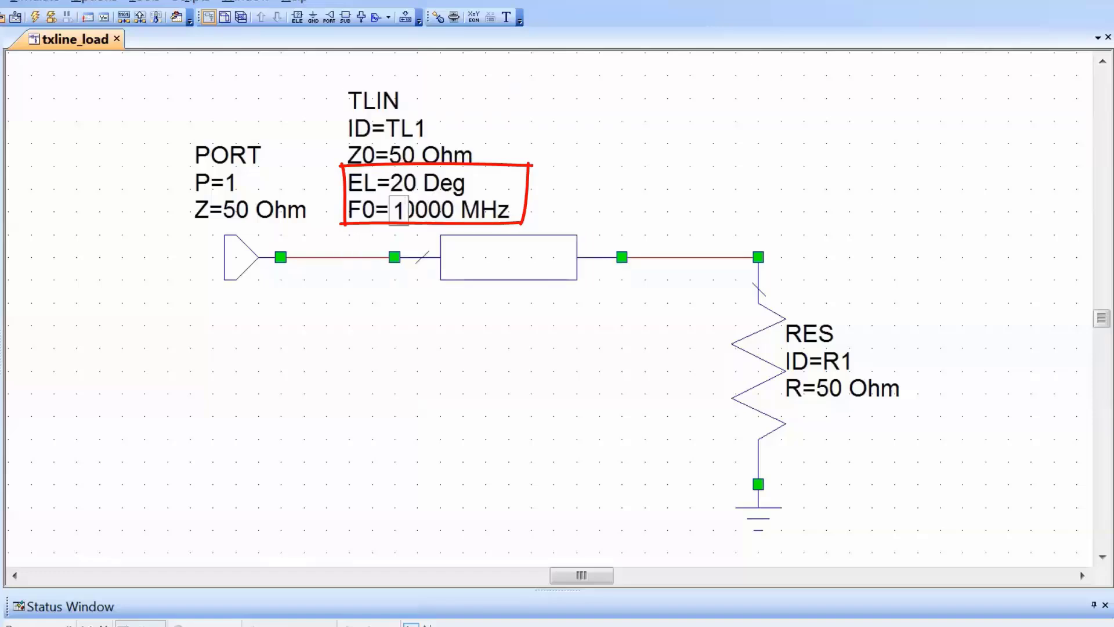
text(000)
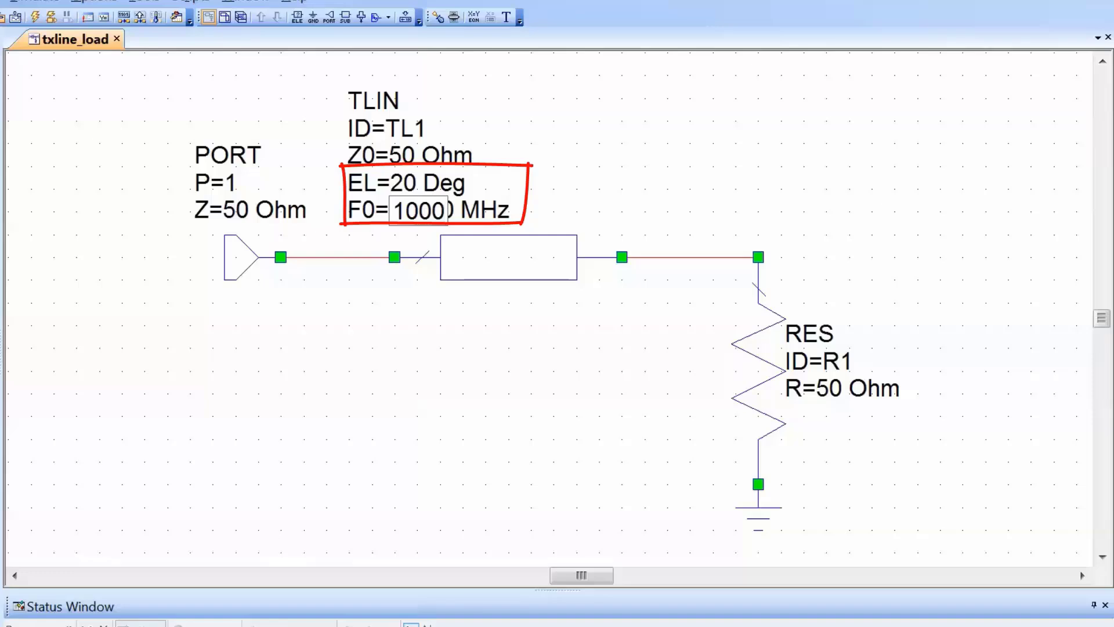
key(Return)
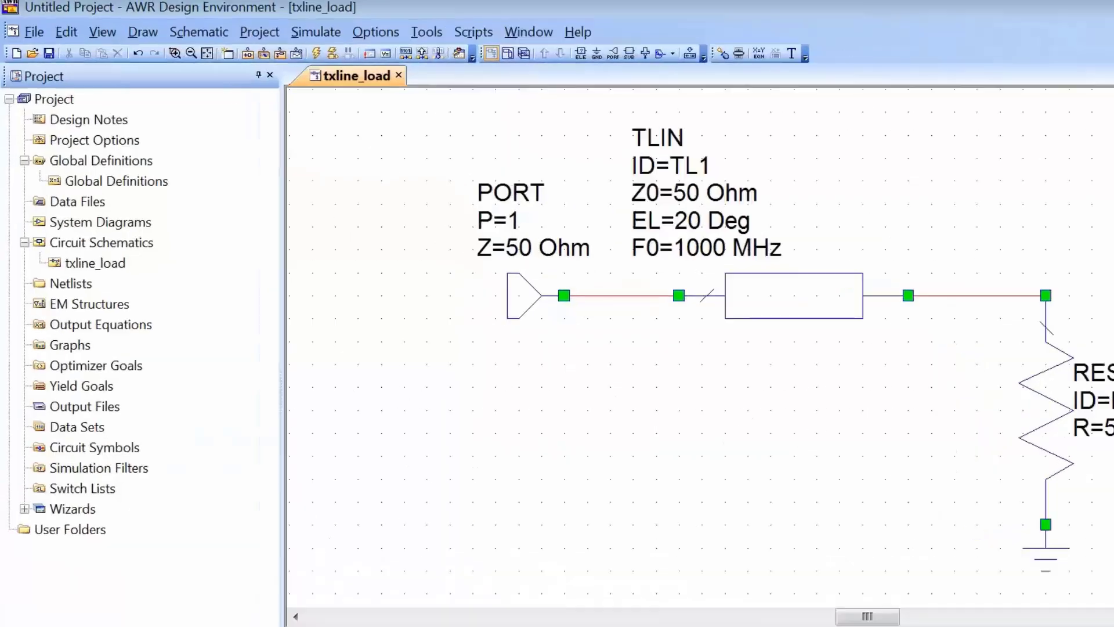
Create a new polar graph named gamma in the project
click(69, 345)
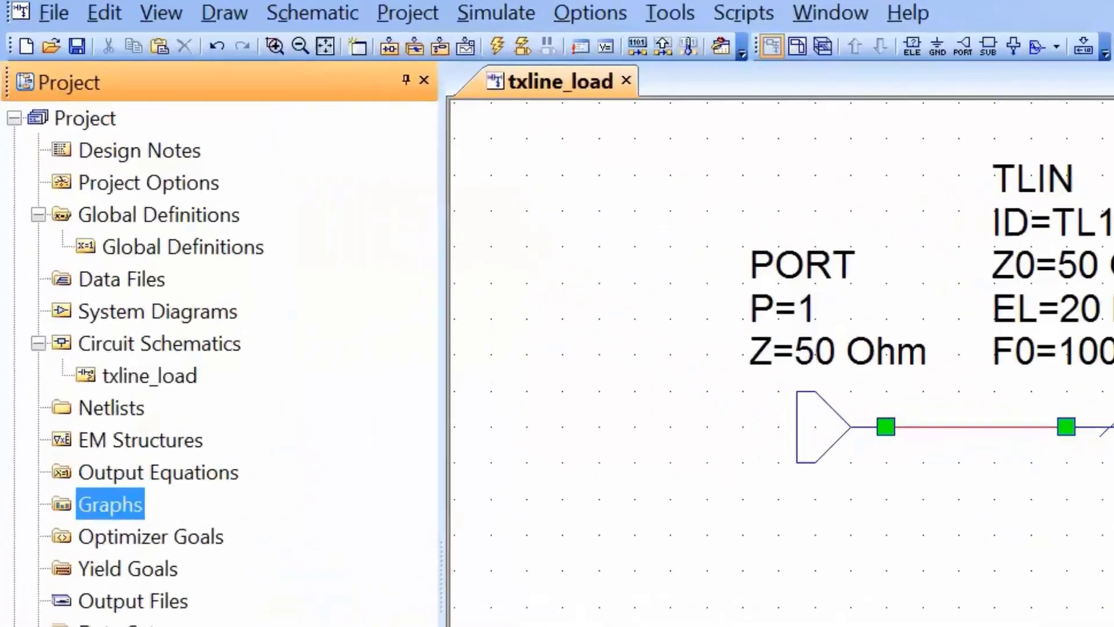
right_click(67, 346)
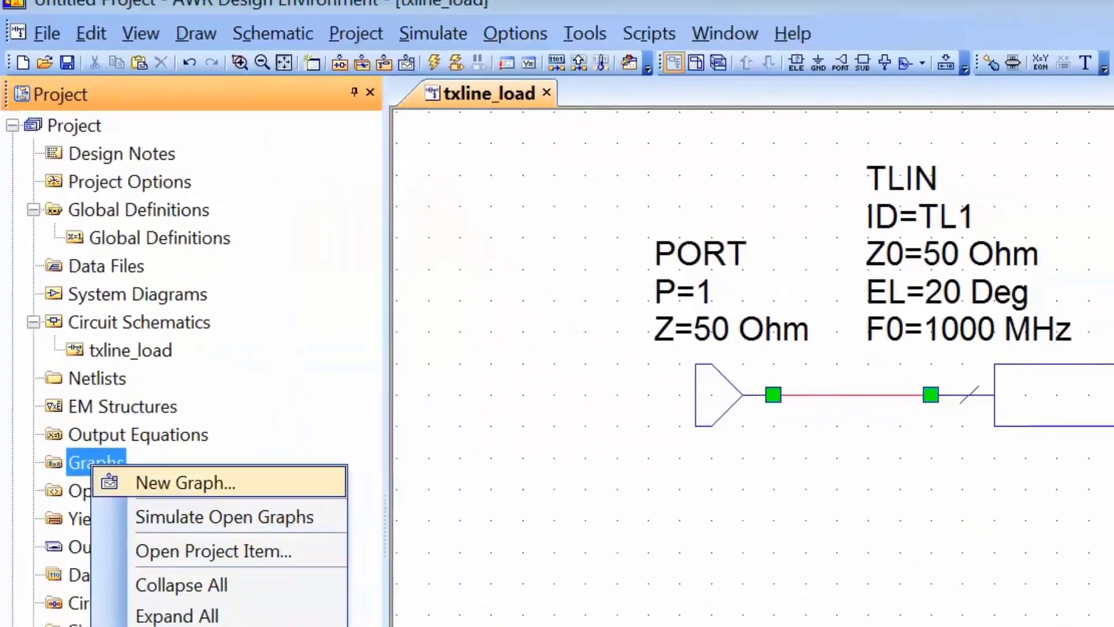
click(186, 482)
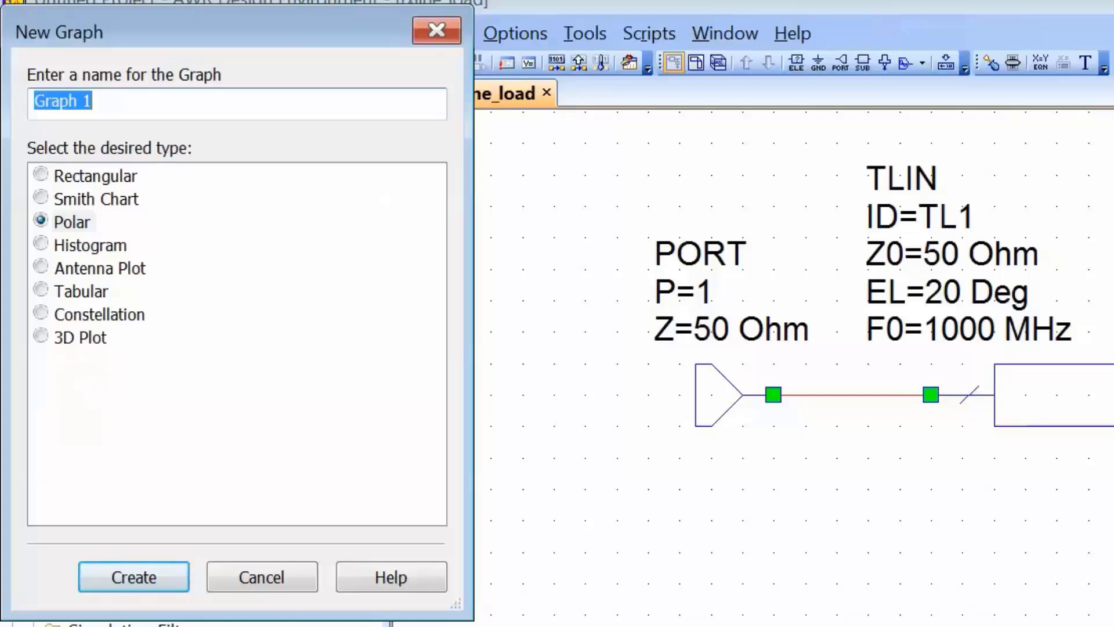
text(gamma)
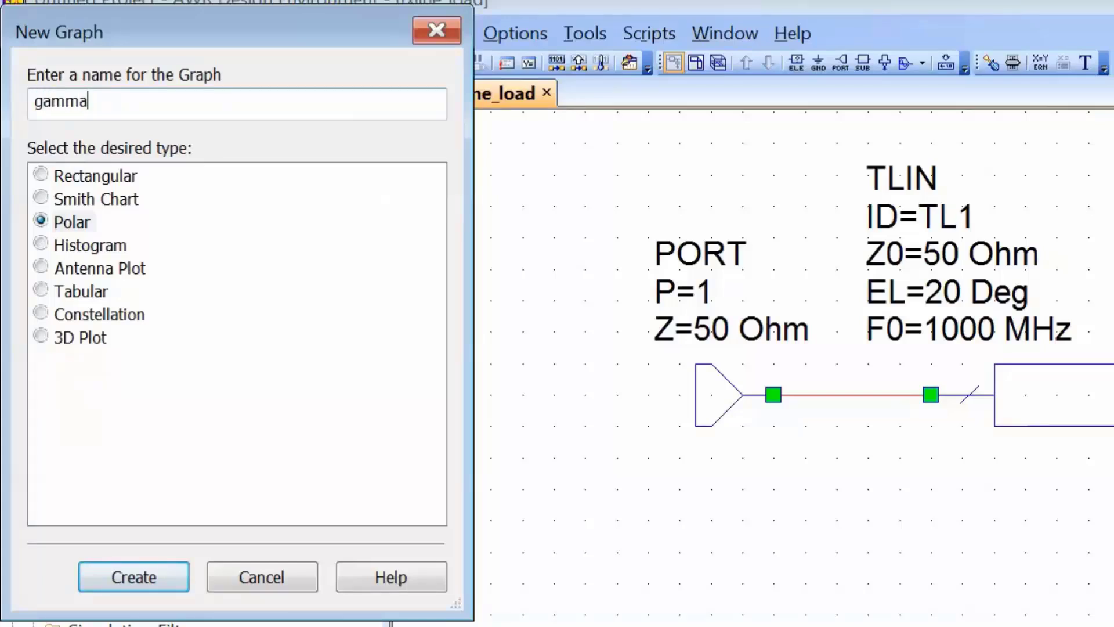
key(Return)
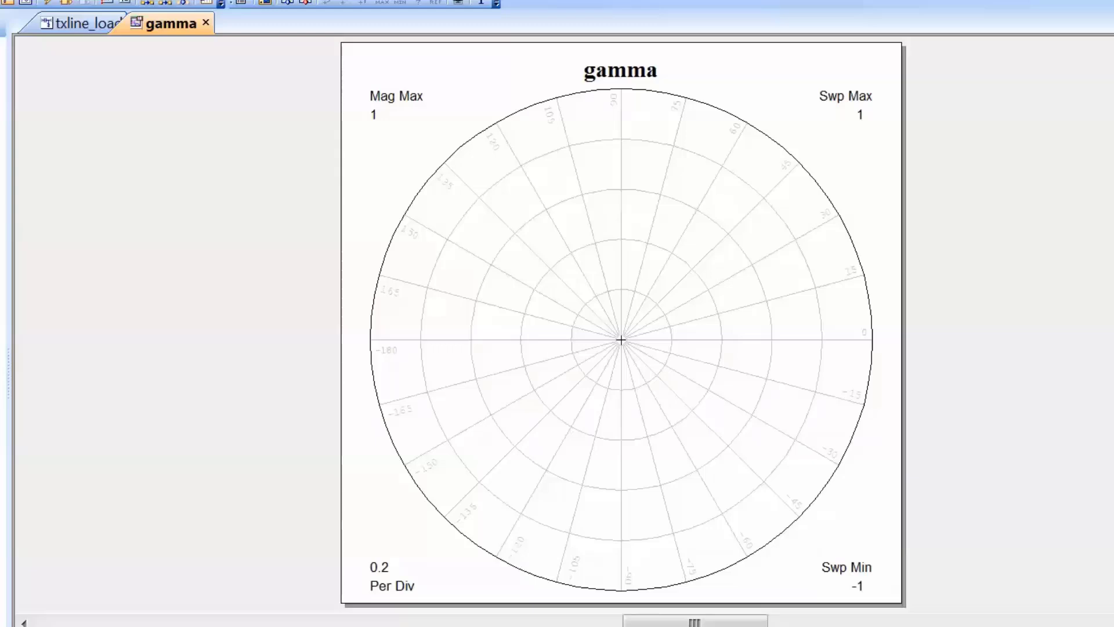
Add a complex S-parameter measurement of txline_load from port 1 to port 1 to the gamma graph and simulate it
right_click(636, 291)
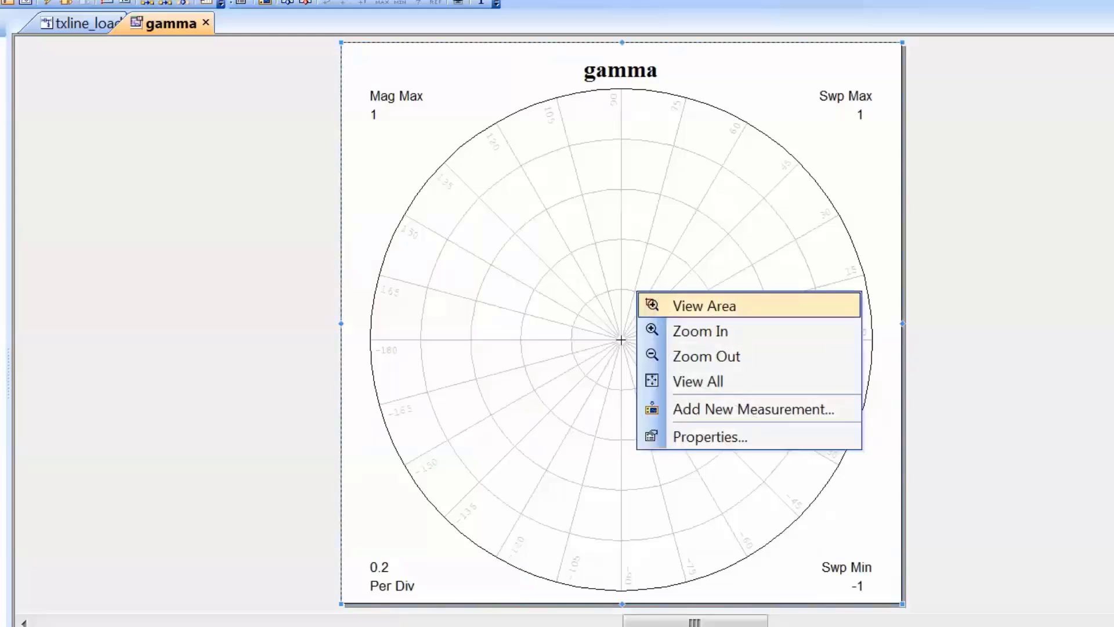
key(Down)
key(Return)
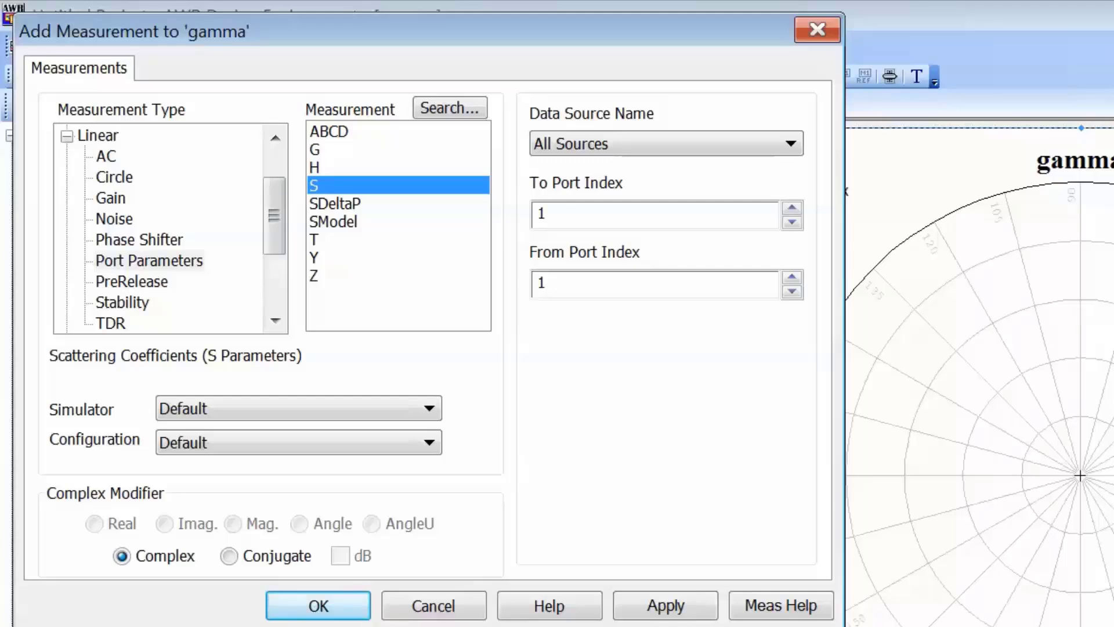
click(149, 260)
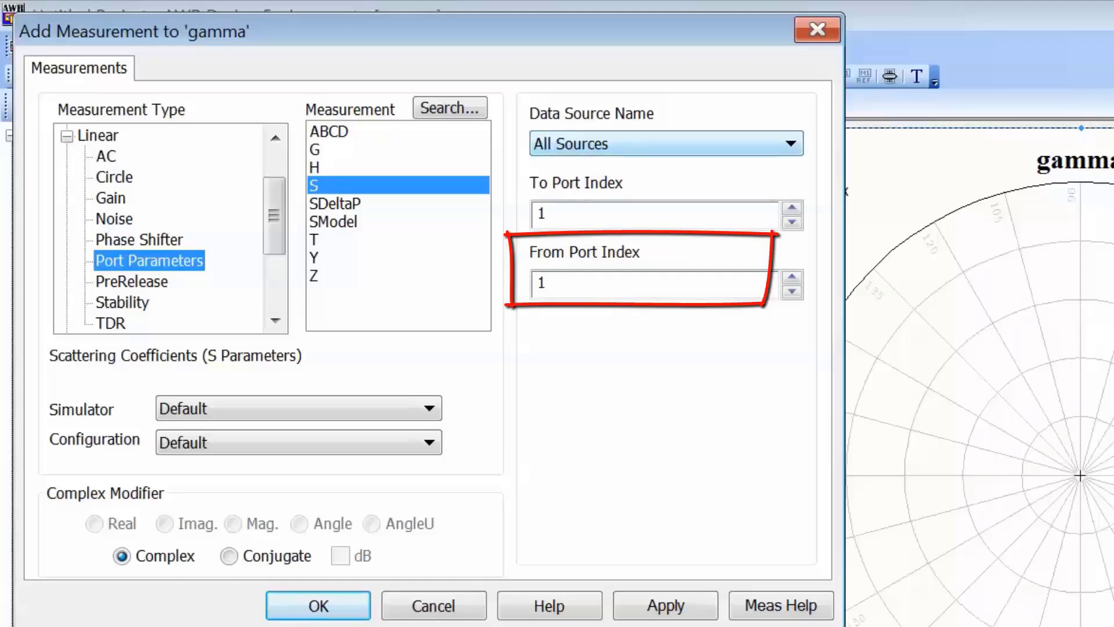
click(790, 144)
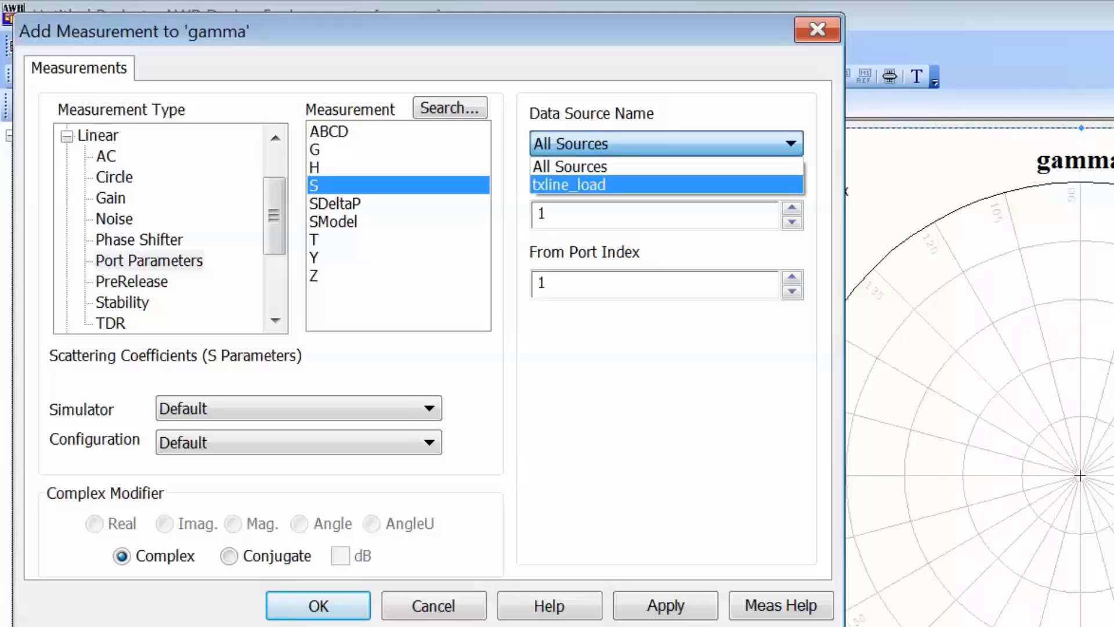
click(580, 185)
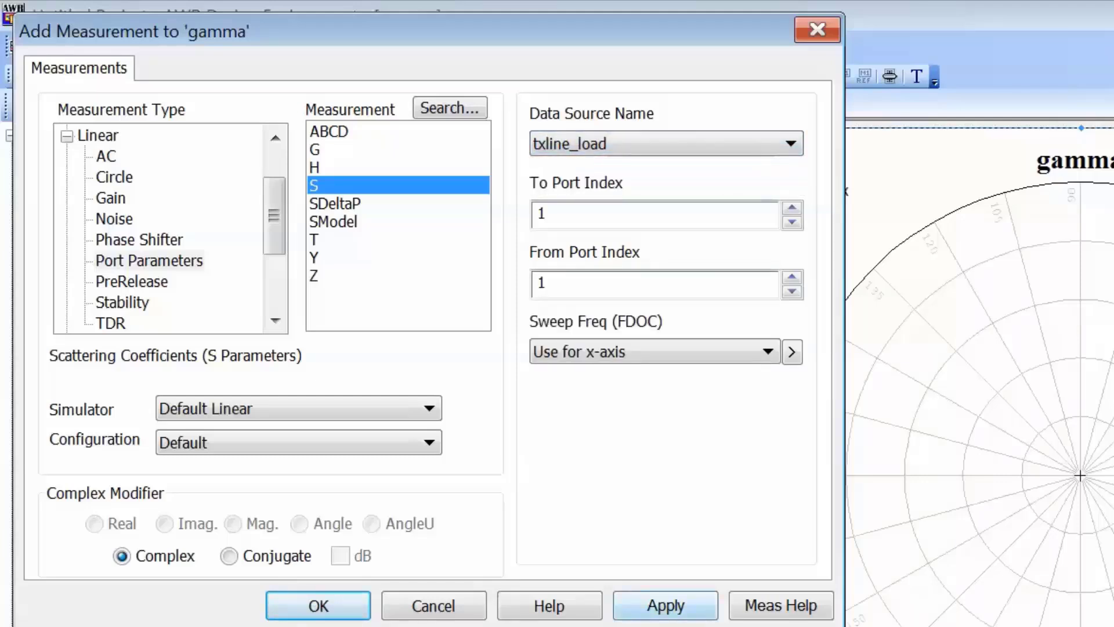
click(665, 605)
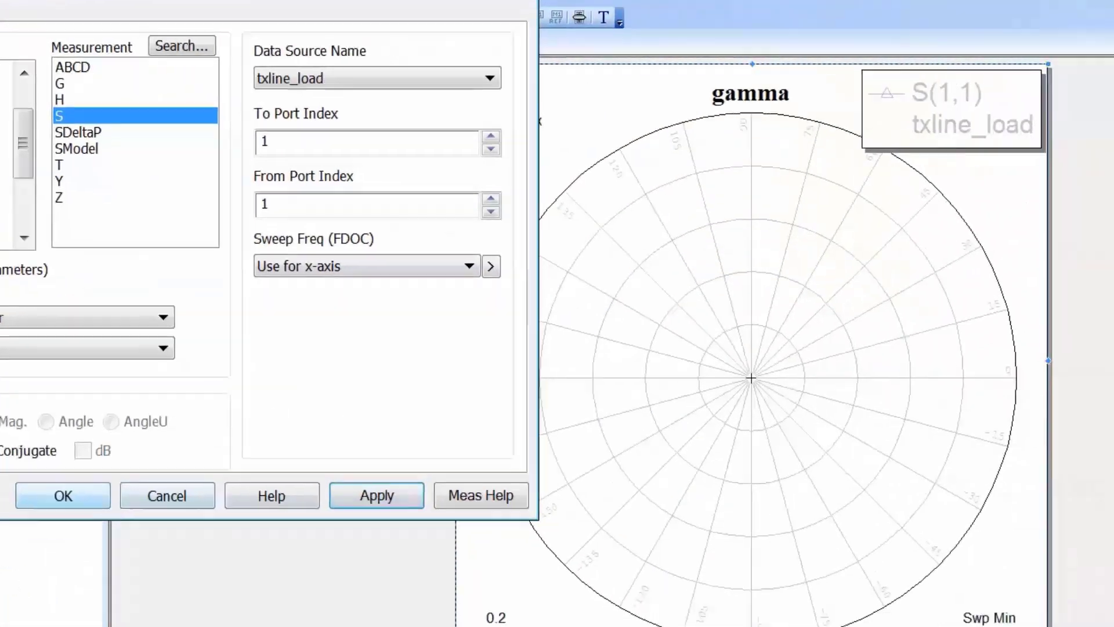
click(63, 495)
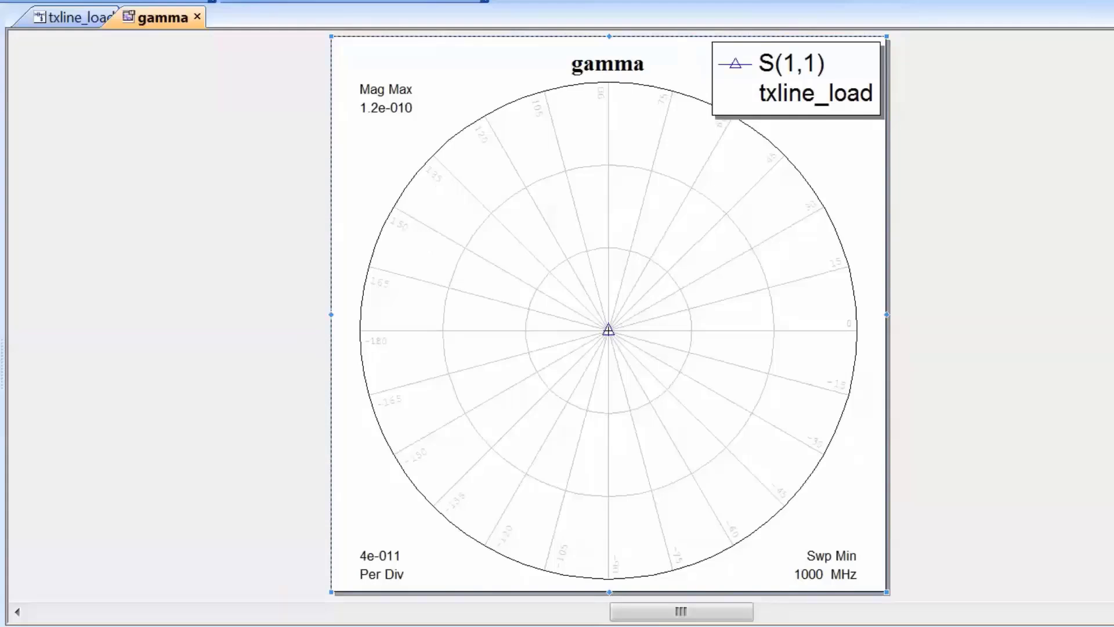
Turn off the gamma plot's automatic magnitude limit and set the maximum magnitude to 1
right_click(533, 271)
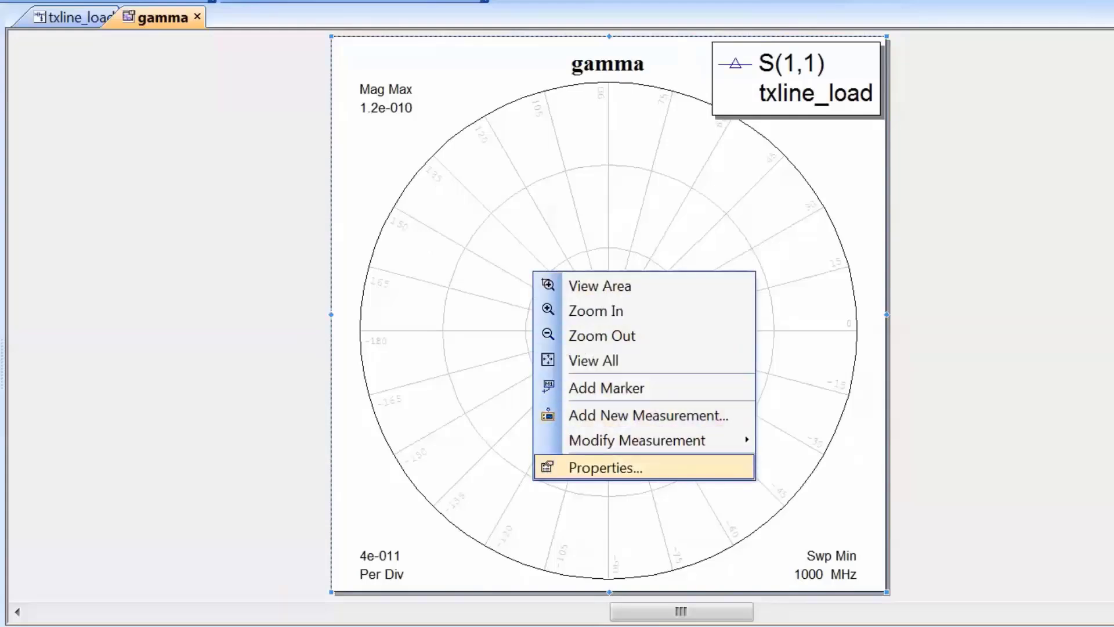
click(605, 467)
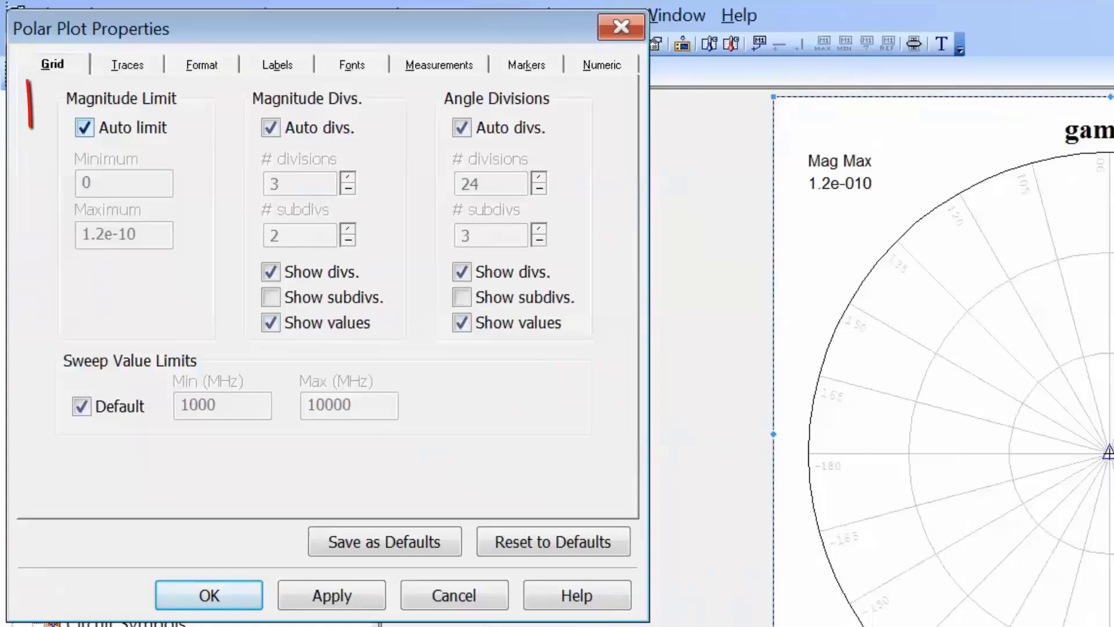
click(85, 127)
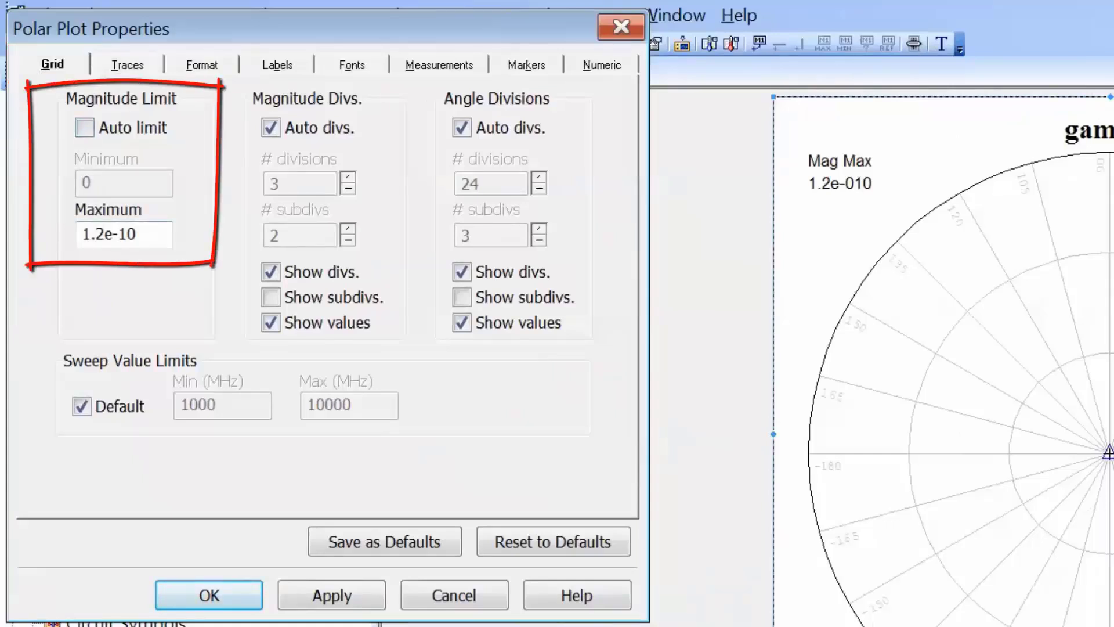
double_click(136, 235)
double_click(136, 235)
click(137, 235)
drag(137, 235, 81, 235)
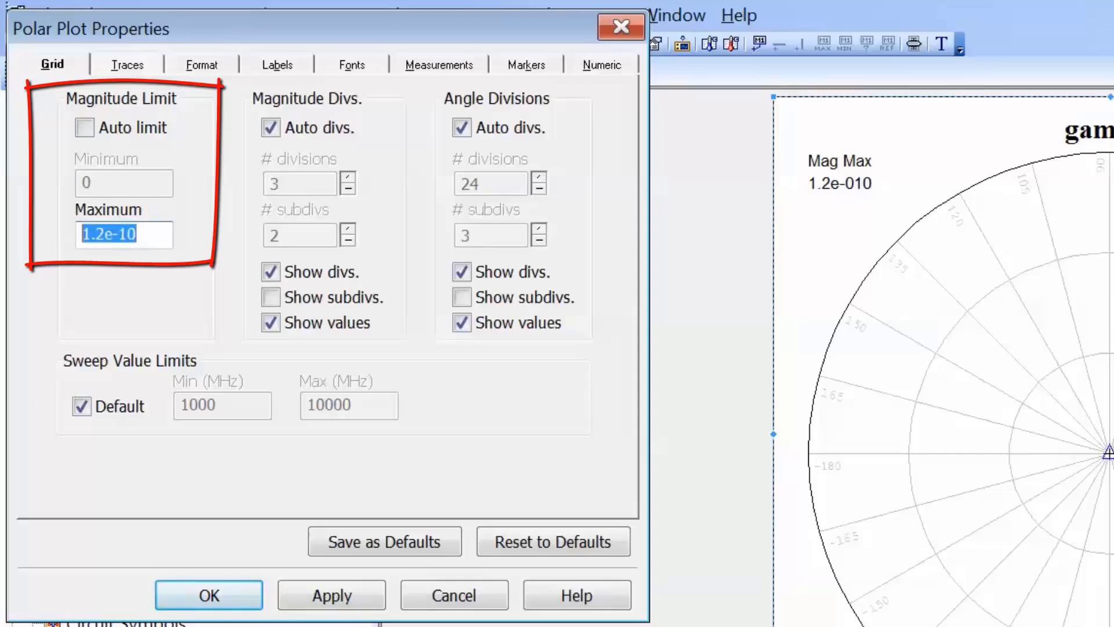
text(1)
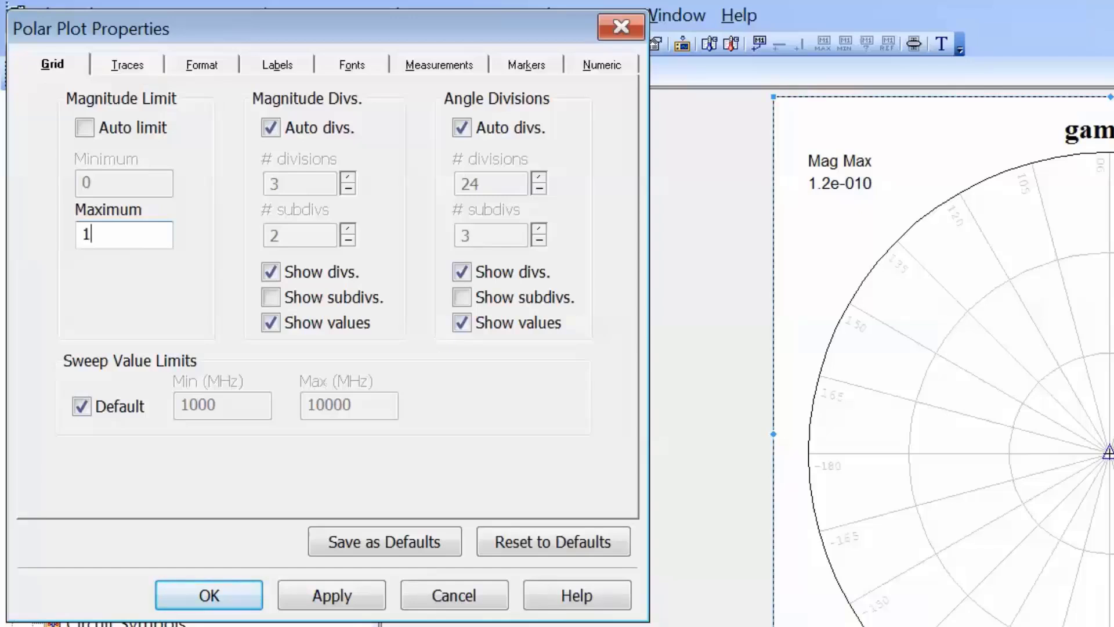
click(332, 595)
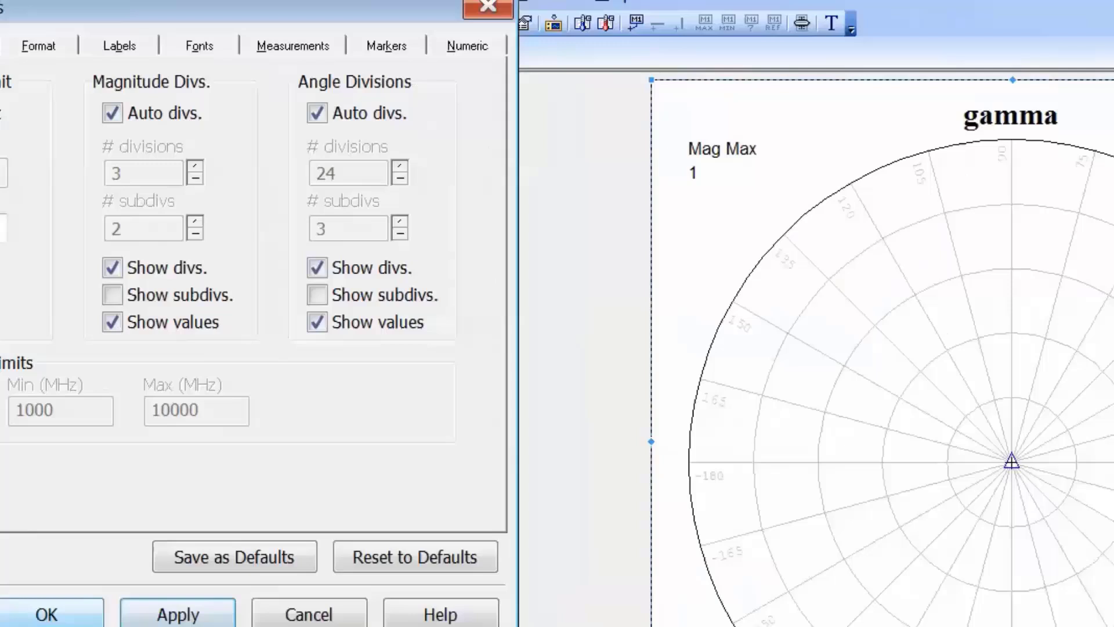
click(47, 615)
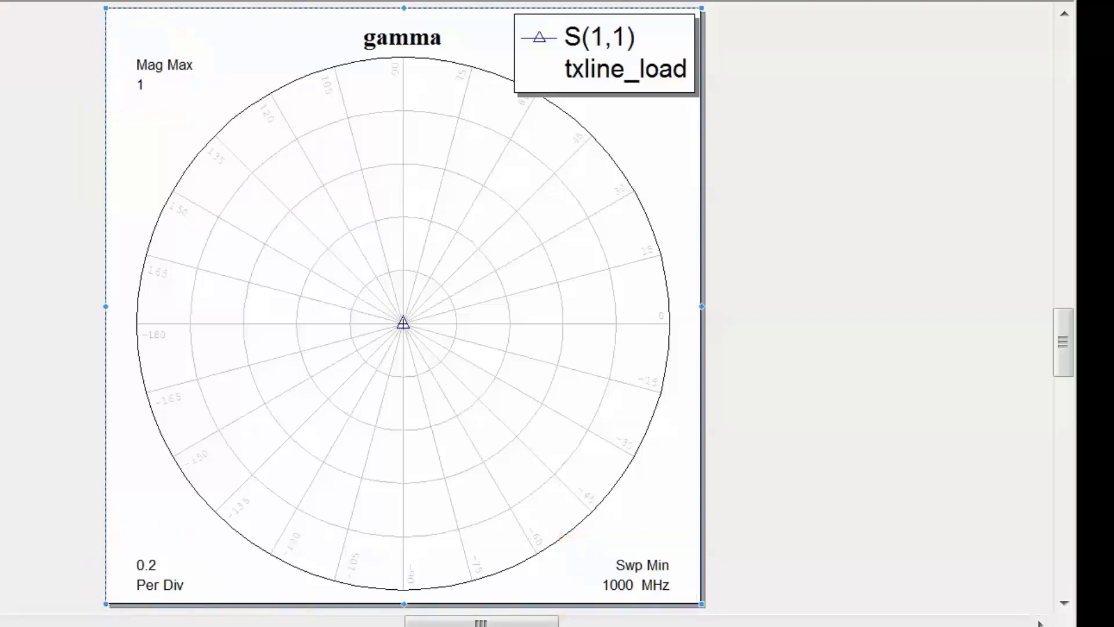
Set the font size of the gamma plot's labels to 24
right_click(334, 280)
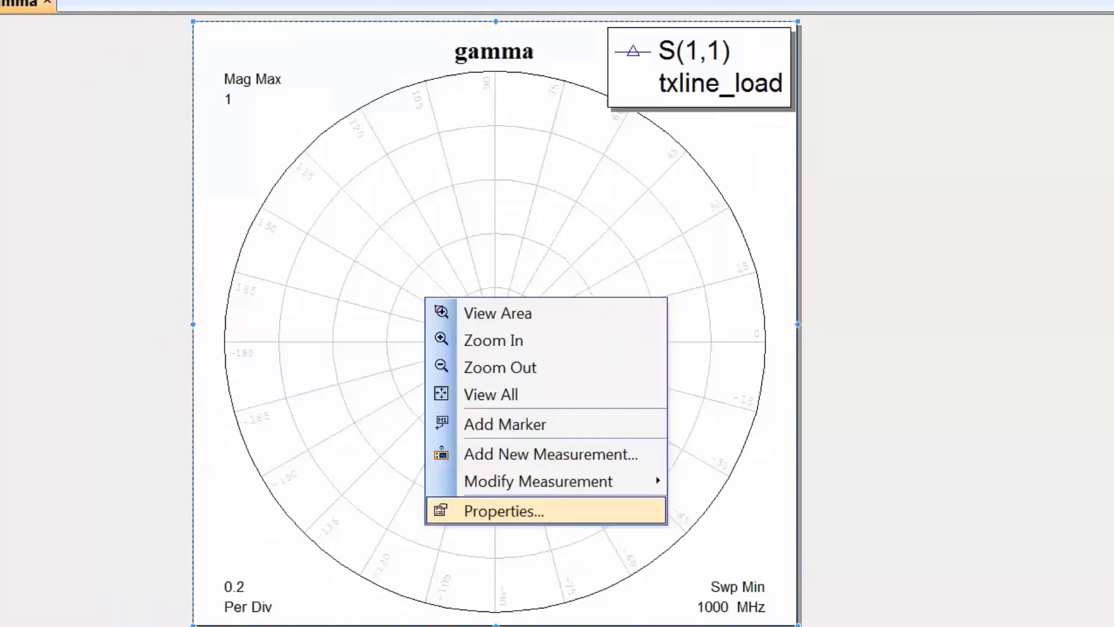
click(412, 490)
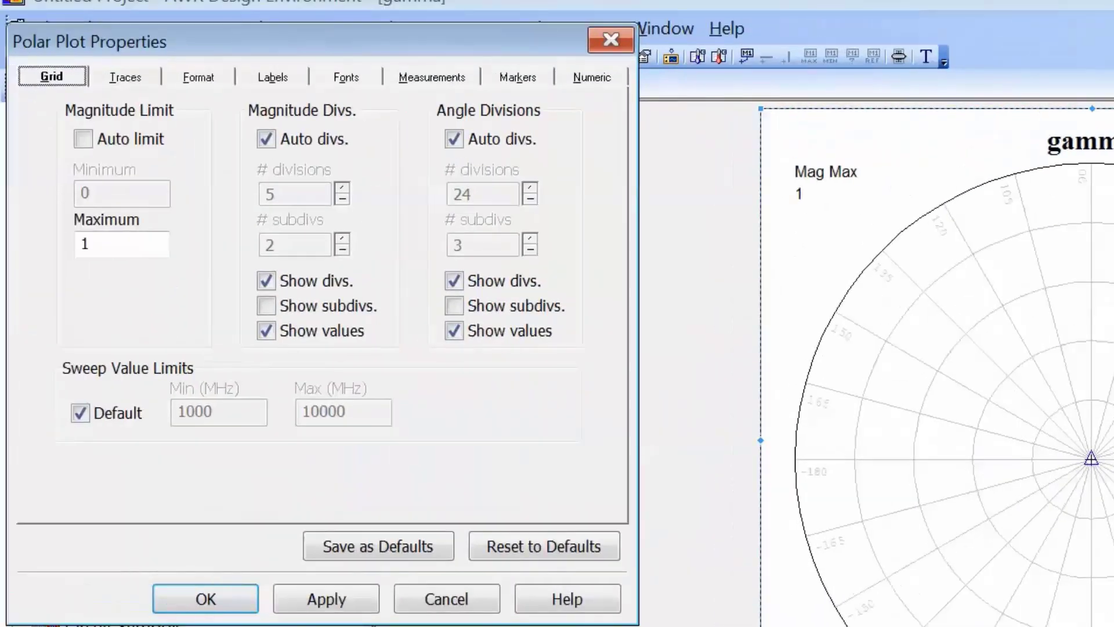
click(346, 76)
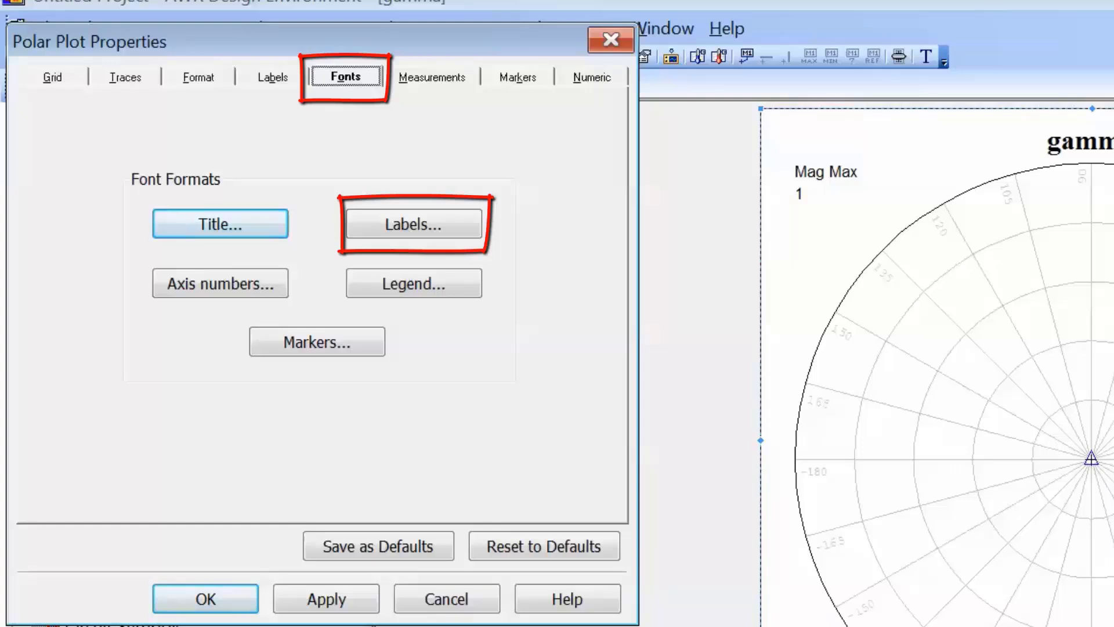
click(413, 223)
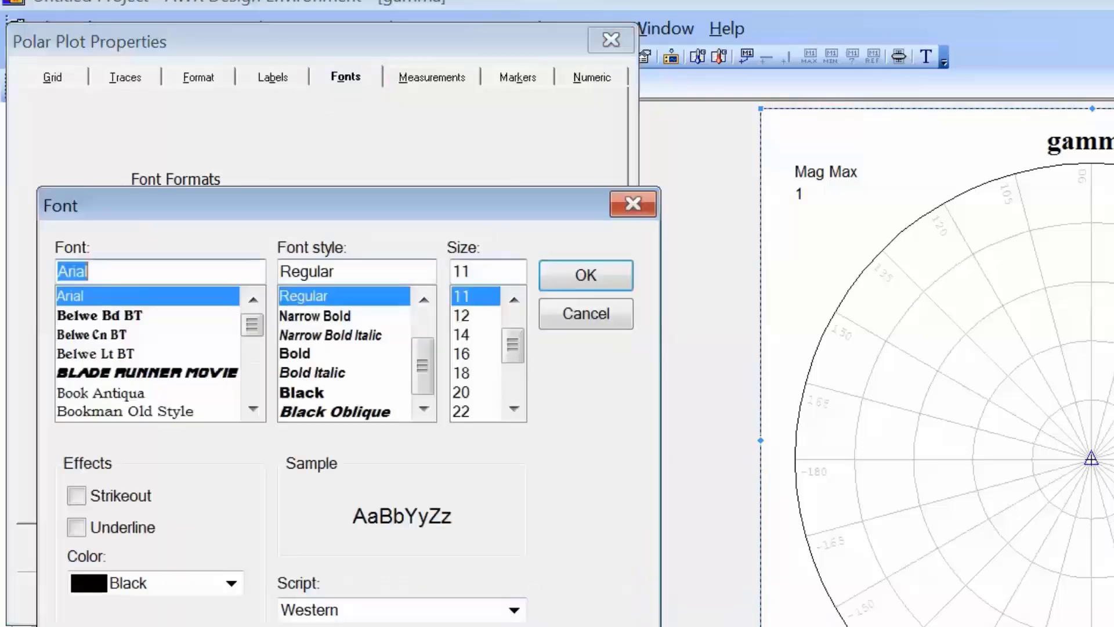
drag(513, 346, 513, 355)
click(464, 392)
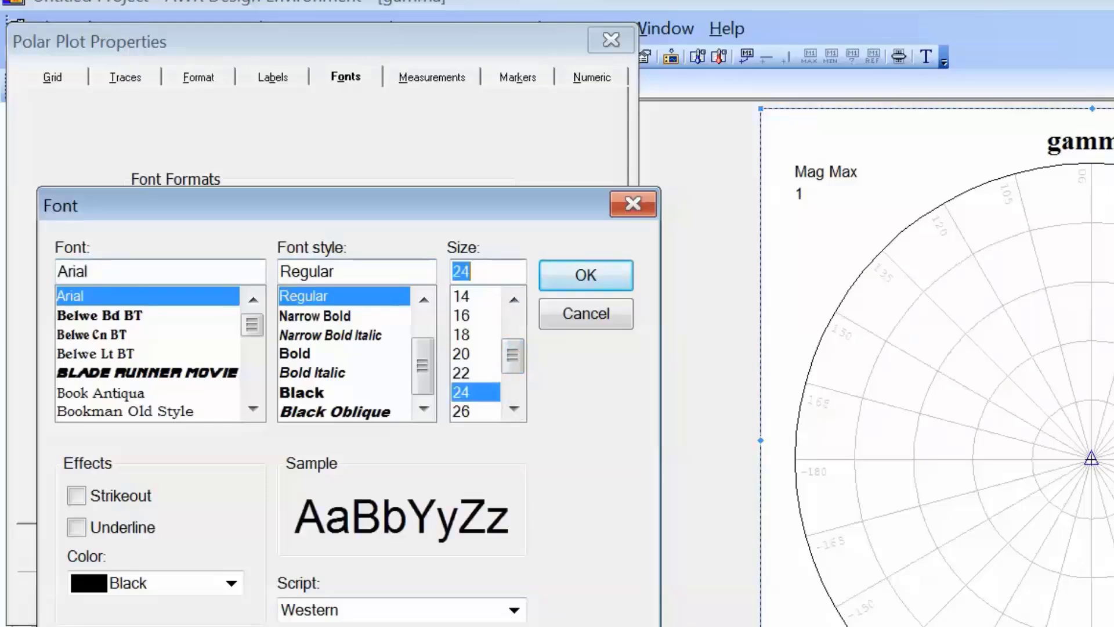
click(585, 275)
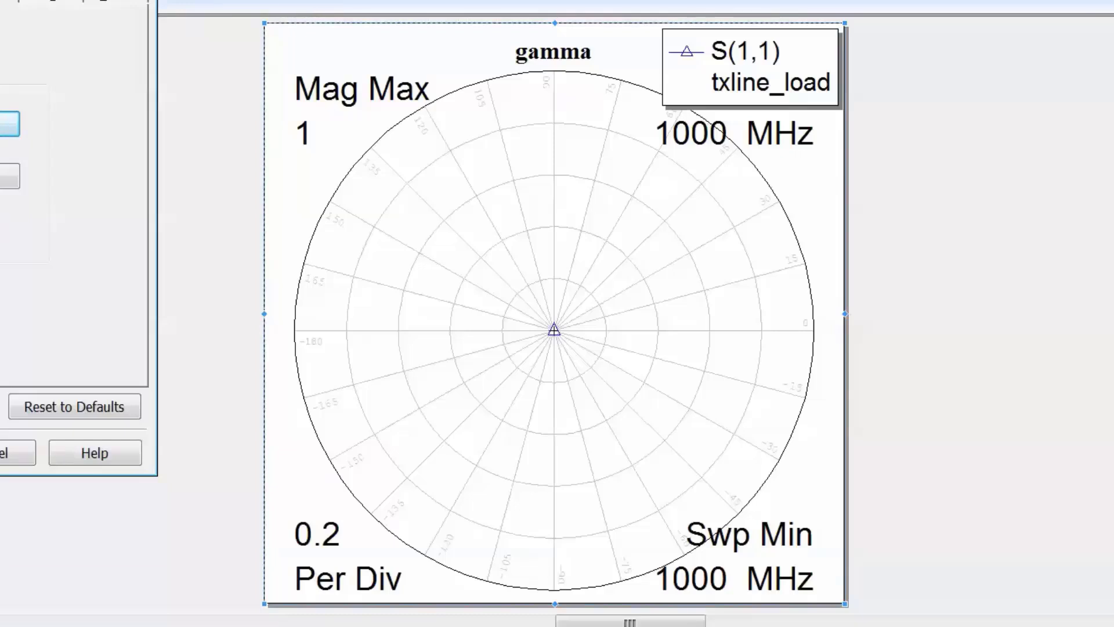
key(Return)
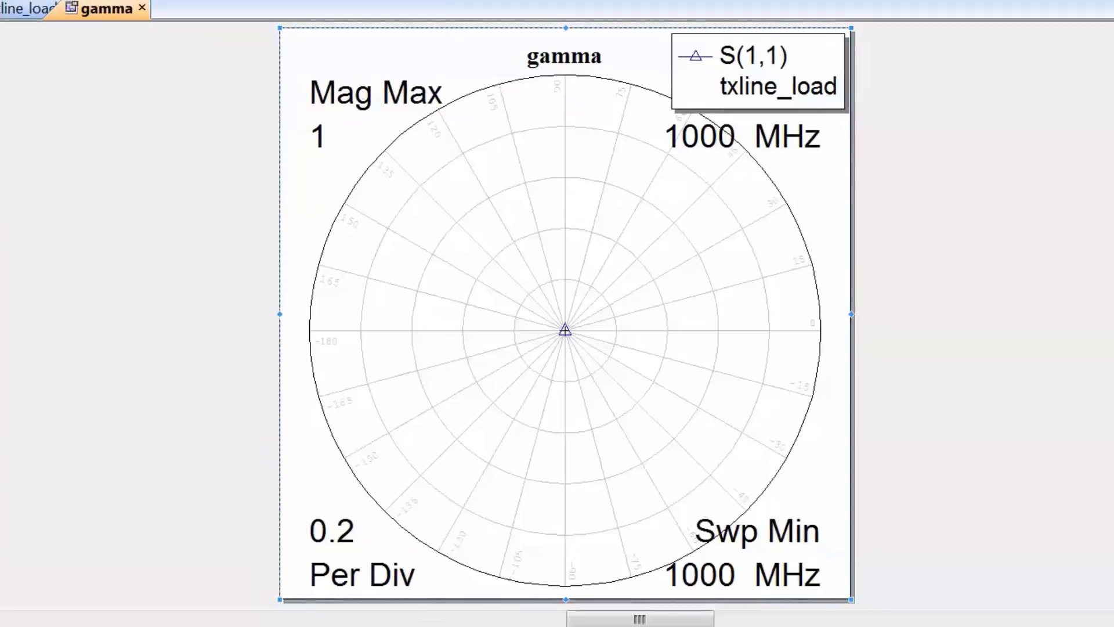
Make the TLIN's electrical length EL tunable in txline_load and open the Variable Tuner beside the gamma plot
key(ctrl+Tab)
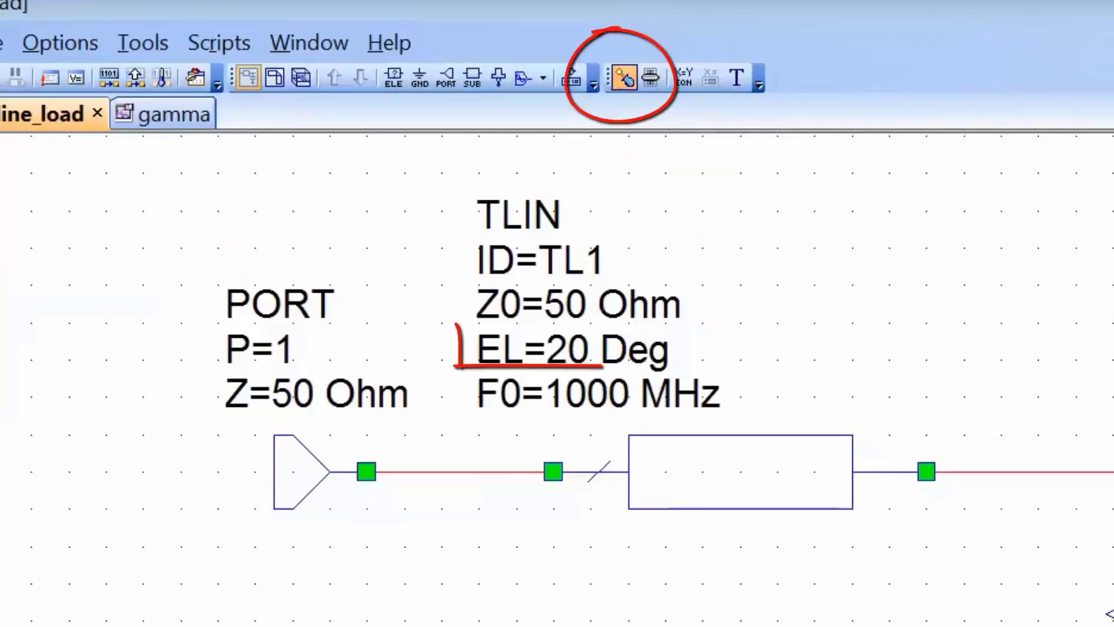
click(572, 350)
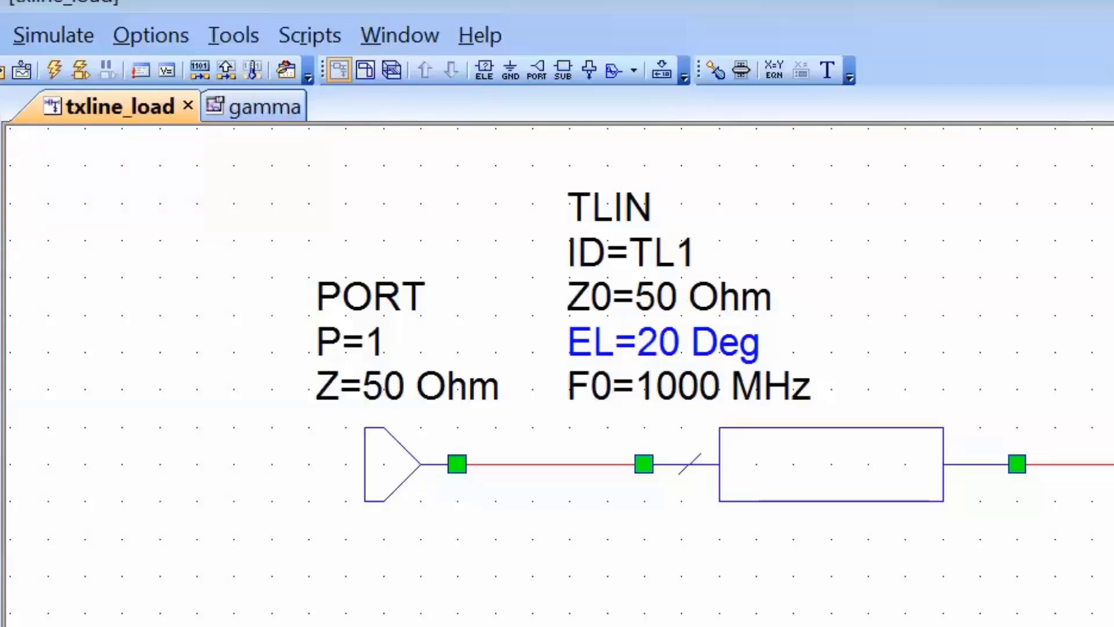
click(264, 107)
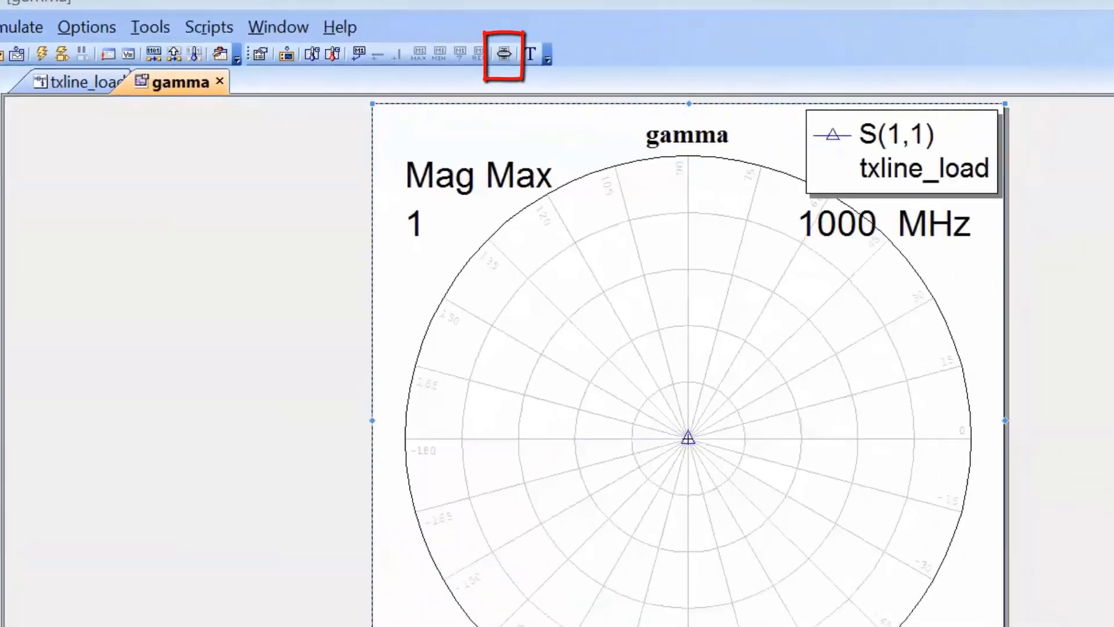
drag(0, 133, 151, 129)
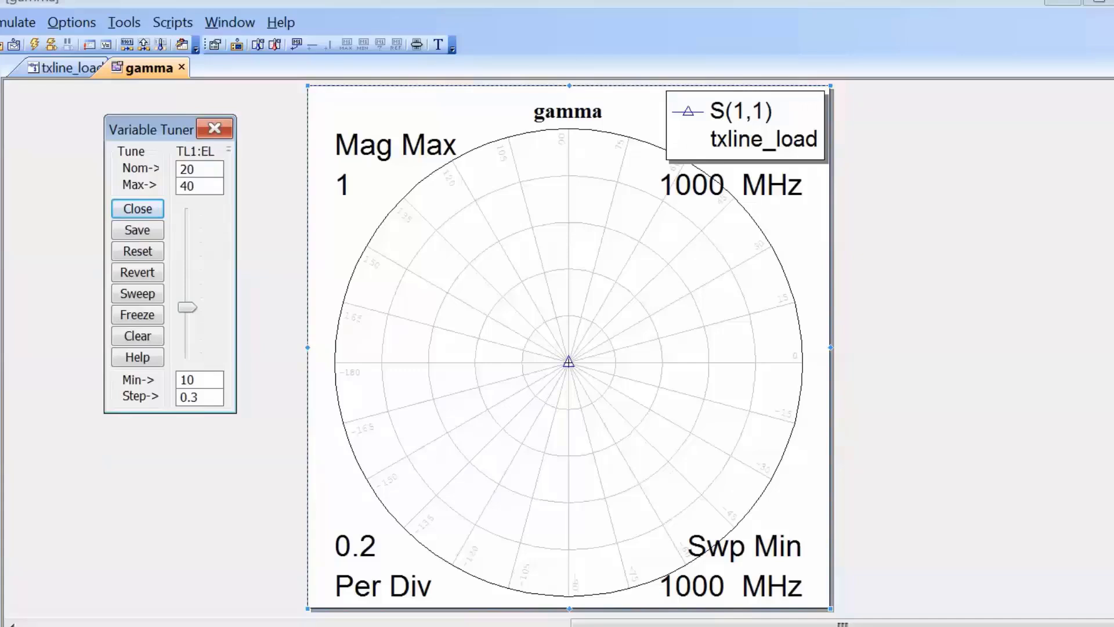
Set the tuning range of TL1's EL to a minimum of 0 and maximum of 180, and tune EL to 93.2
double_click(188, 380)
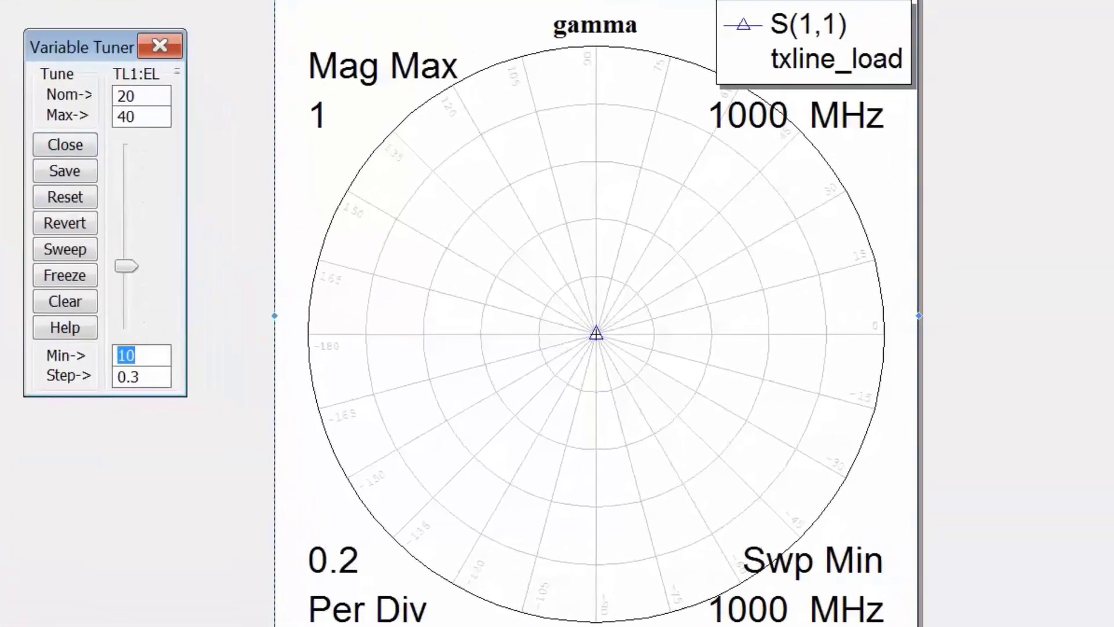
text(0)
double_click(126, 117)
text(180)
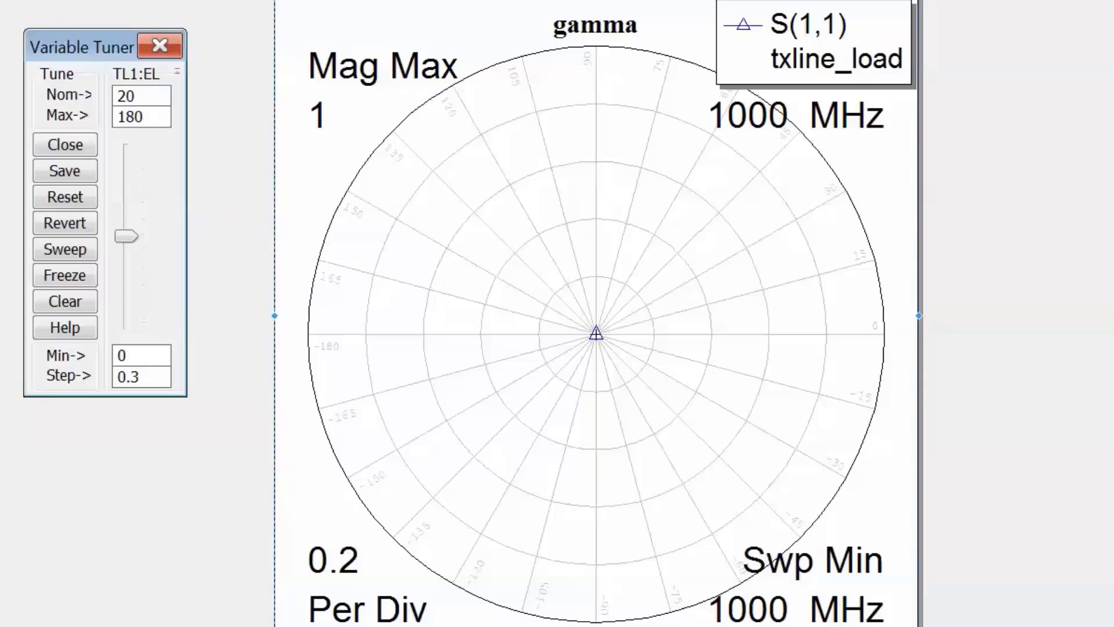
key(Return)
drag(126, 303, 126, 199)
drag(126, 261, 126, 233)
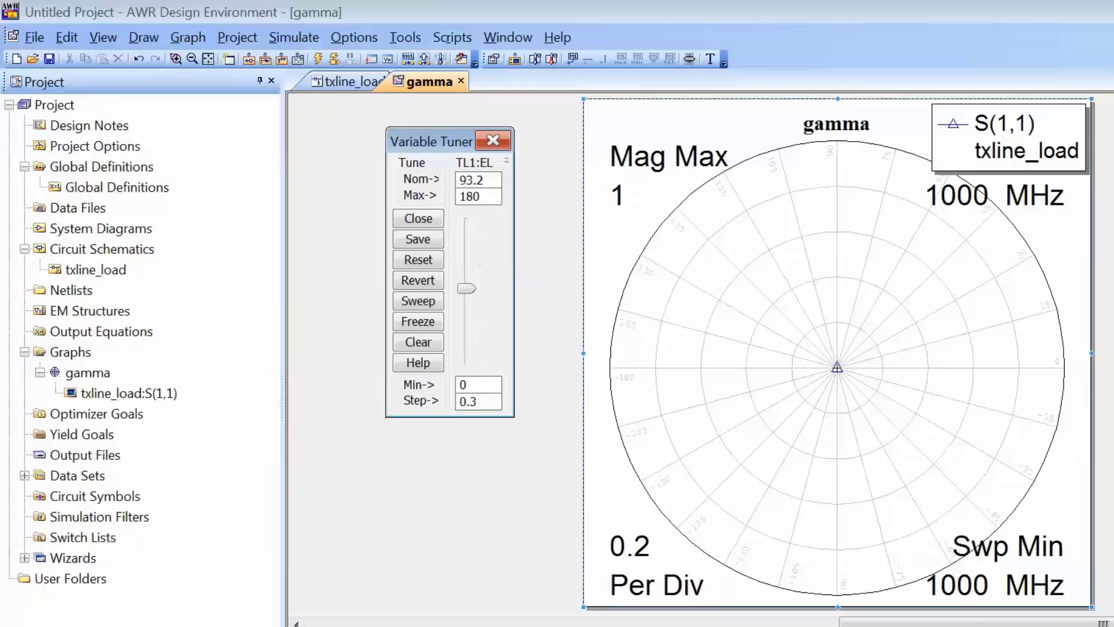
Open the txline_load schematic with the Variable Tuner moved clear of the circuit, and set resistor R1 to 25 Ohm
double_click(96, 270)
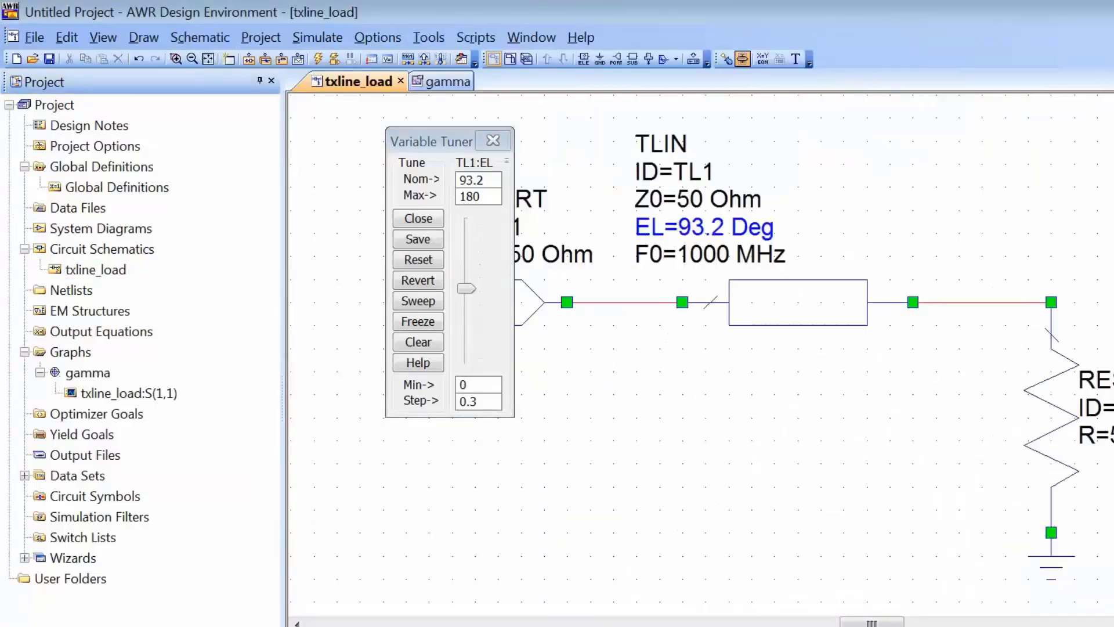
drag(431, 141, 372, 133)
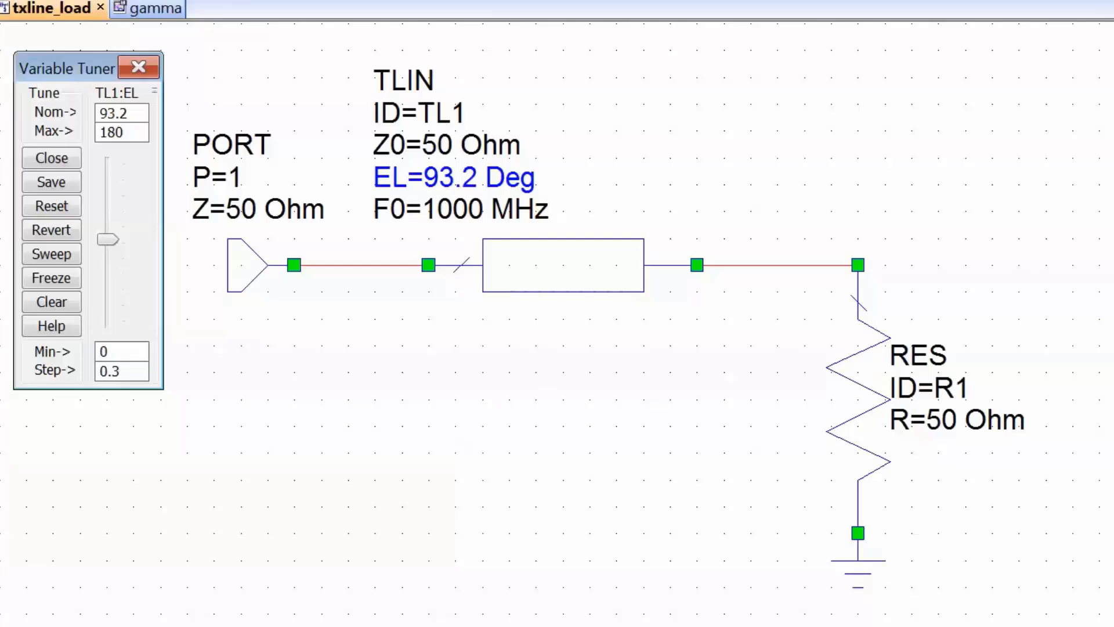
double_click(945, 420)
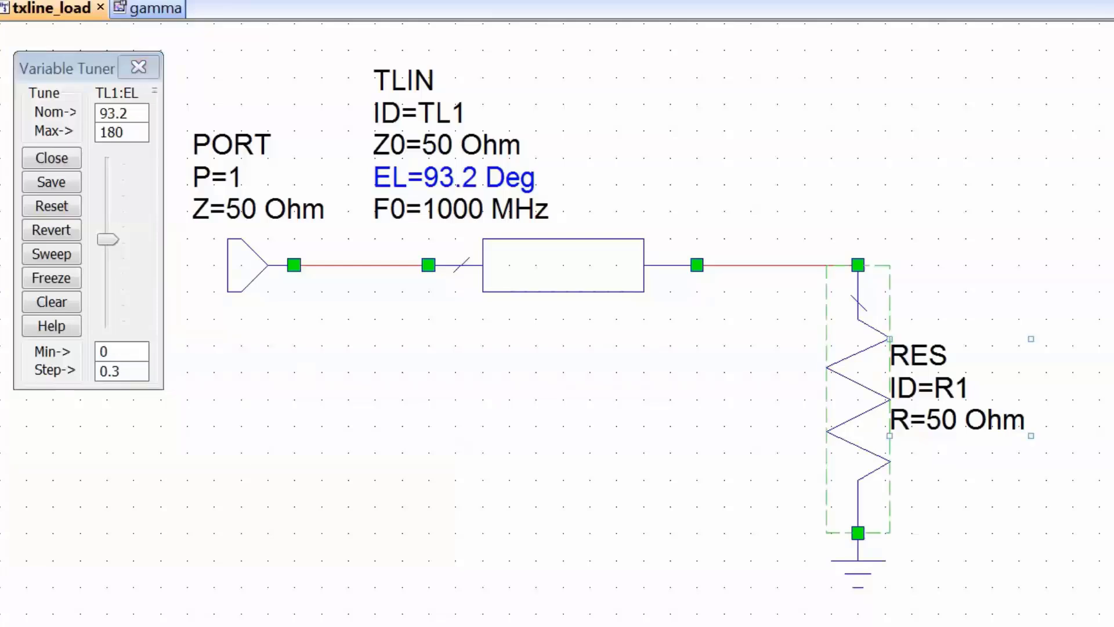
text(25)
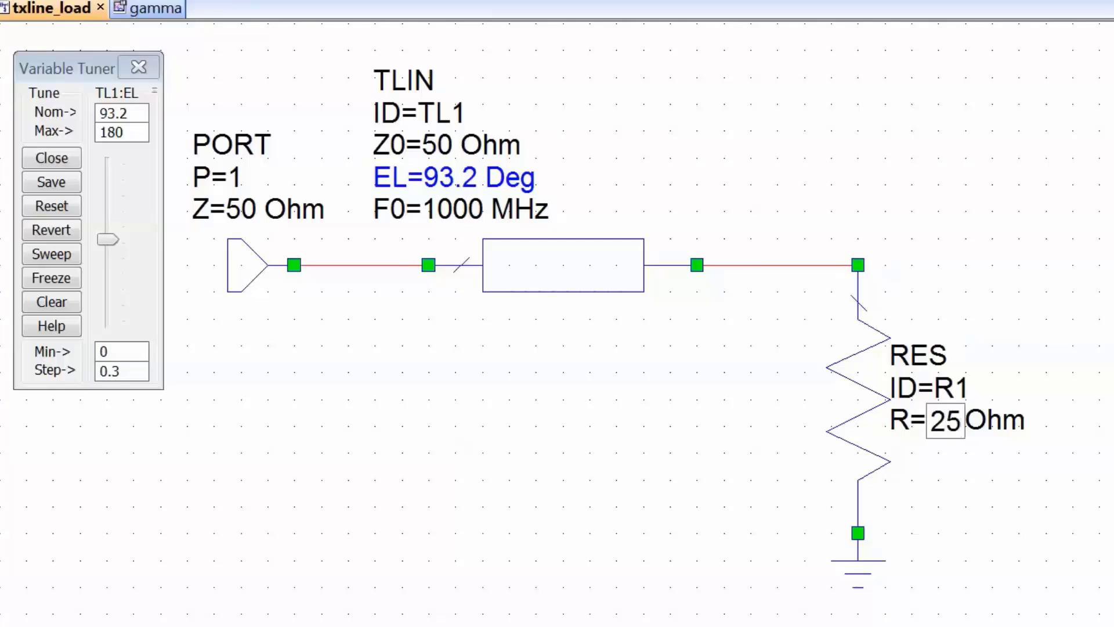
key(Return)
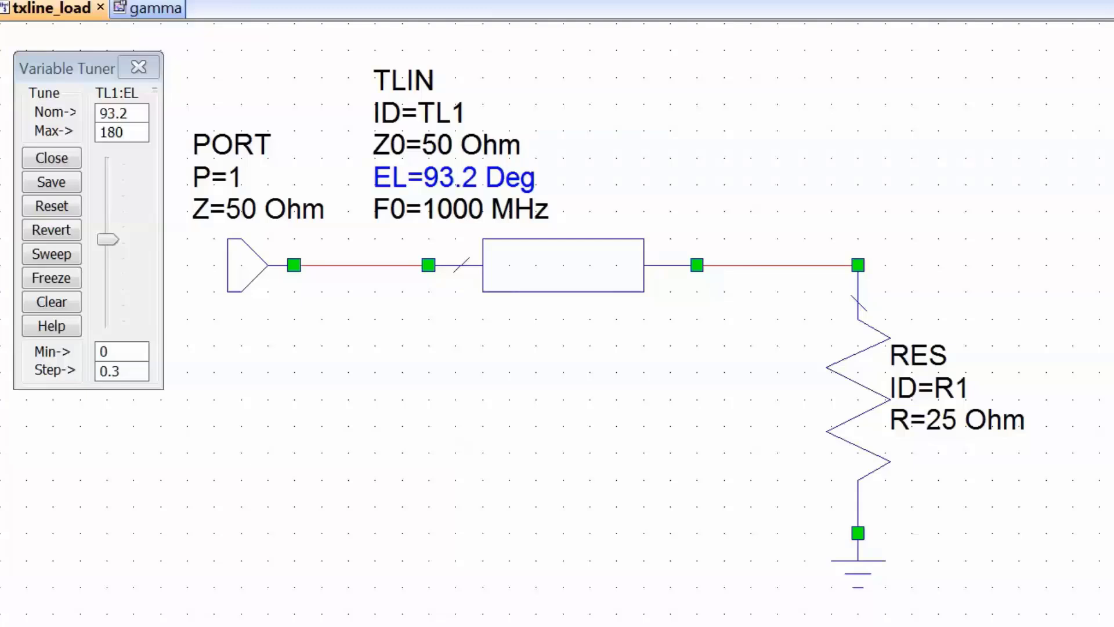
Set the TLIN's electrical length EL to 0 Deg in txline_load and close the Variable Tuner
double_click(454, 178)
text(0)
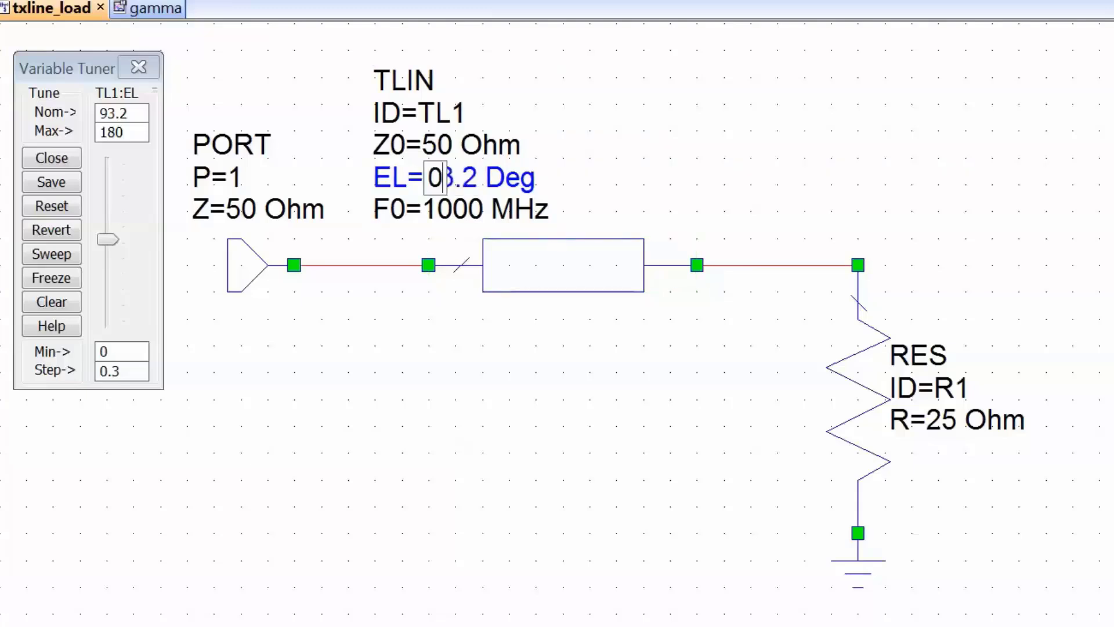
key(Return)
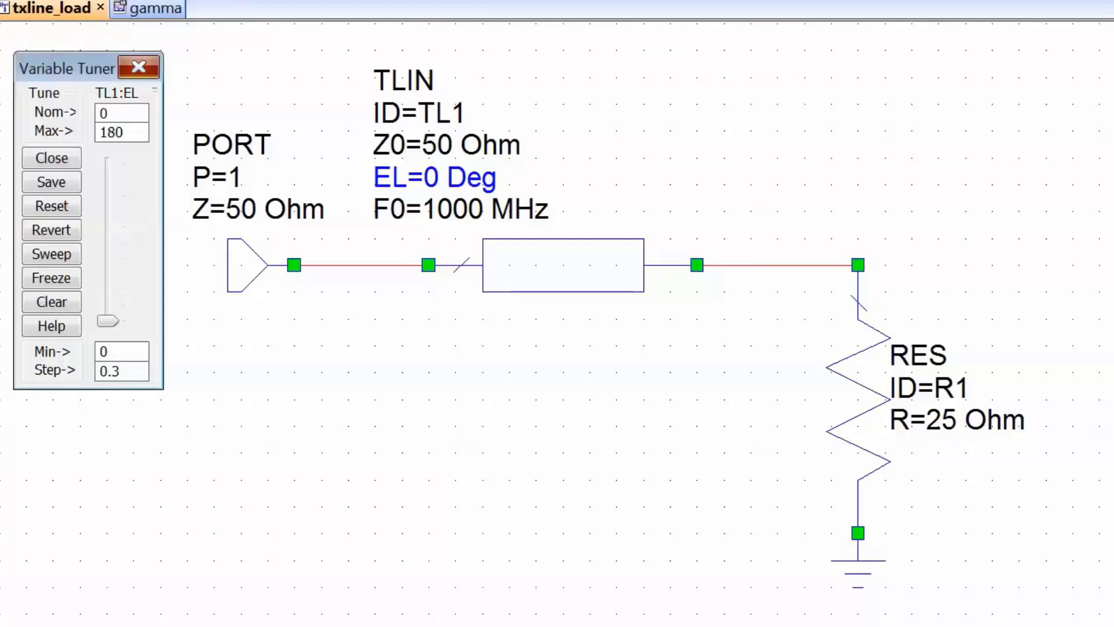
click(138, 67)
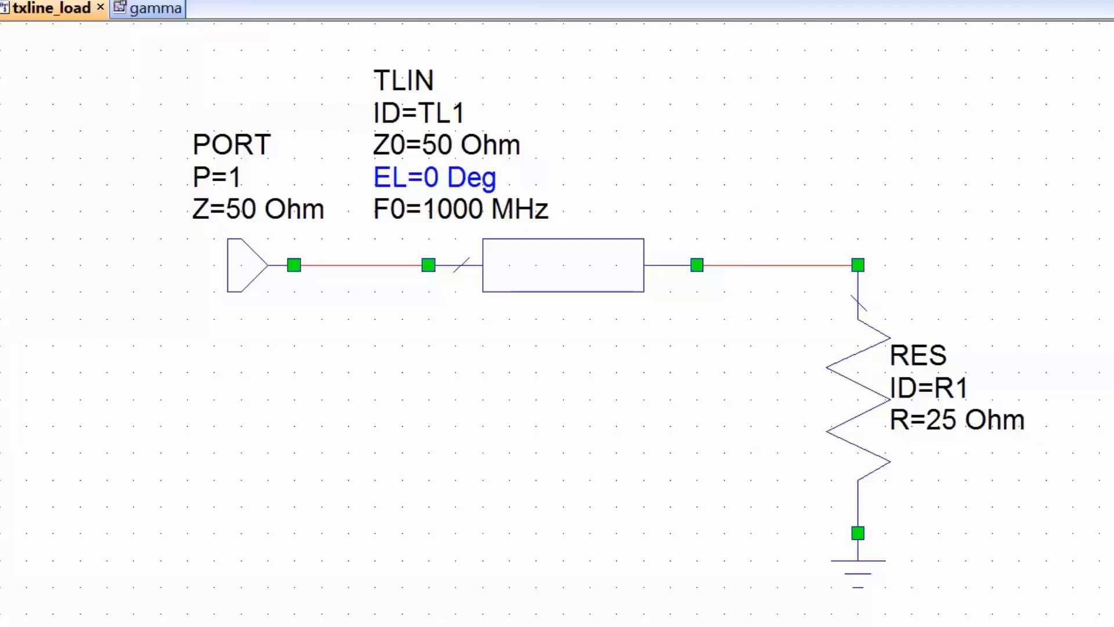
click(294, 265)
key(Escape)
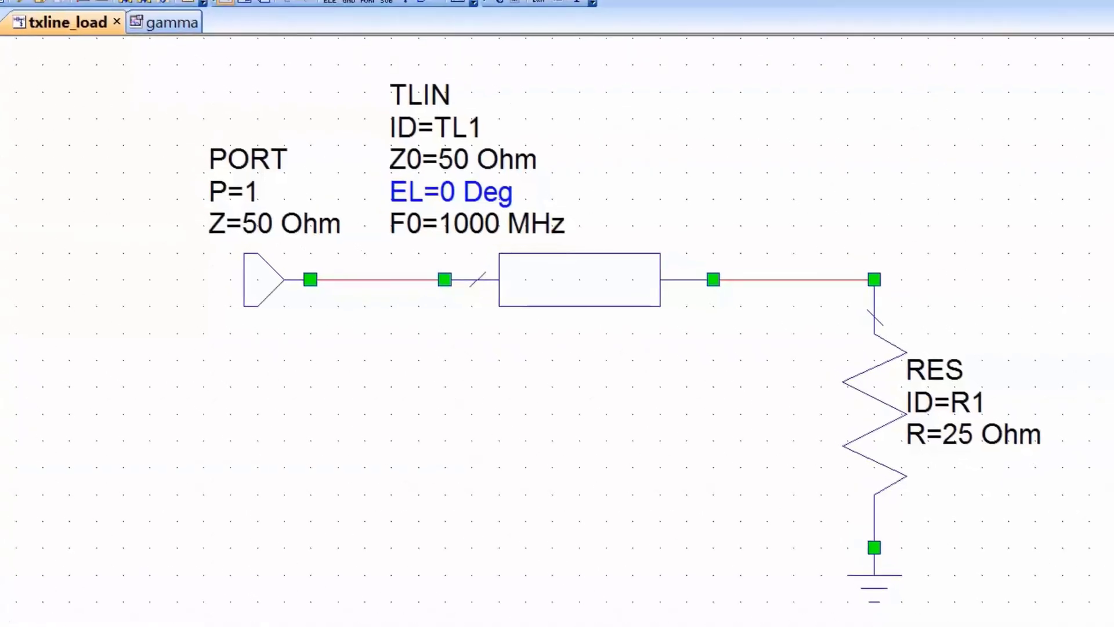
Show the gamma graph and add a marker on its S(1,1) data point
key(ctrl+Tab)
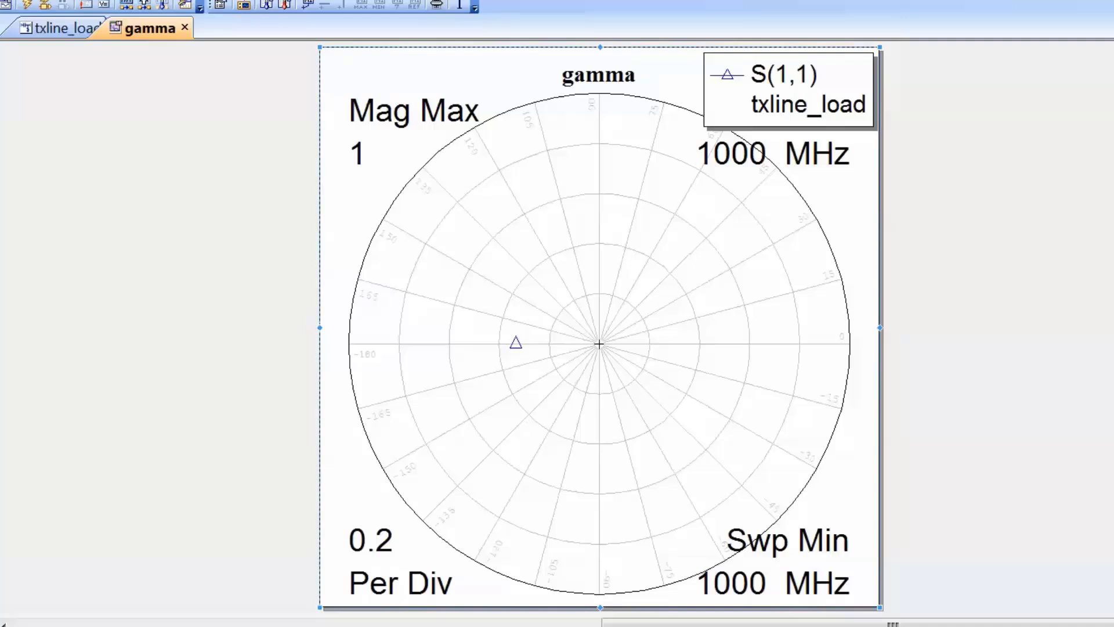
key(Escape)
mouse_move(515, 343)
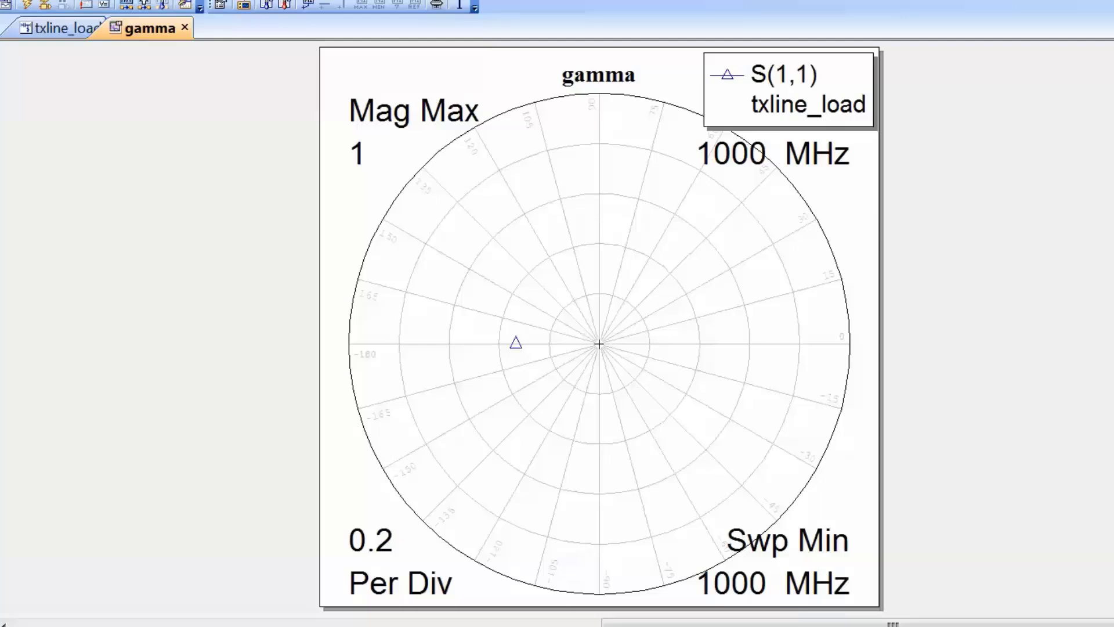
right_click(557, 389)
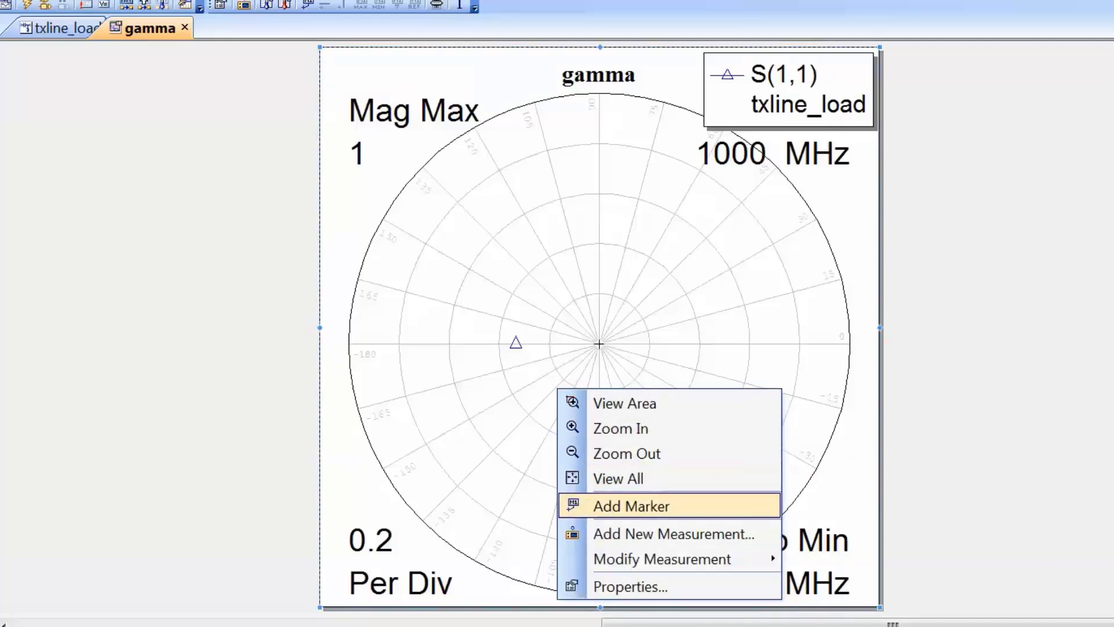
click(631, 506)
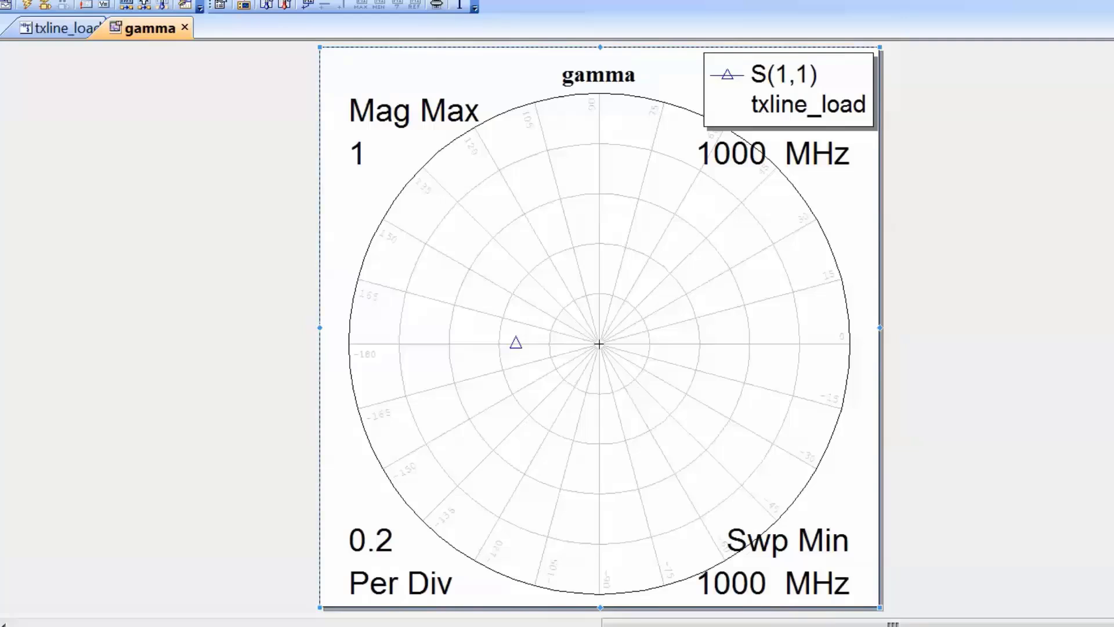
key(ctrl+m)
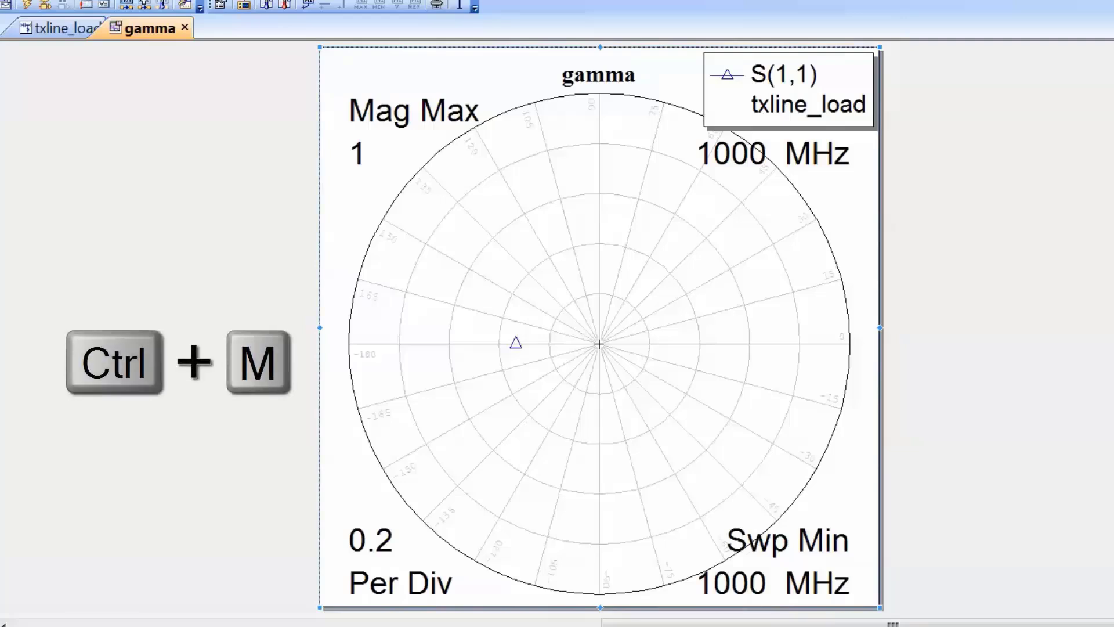
key(ctrl+m)
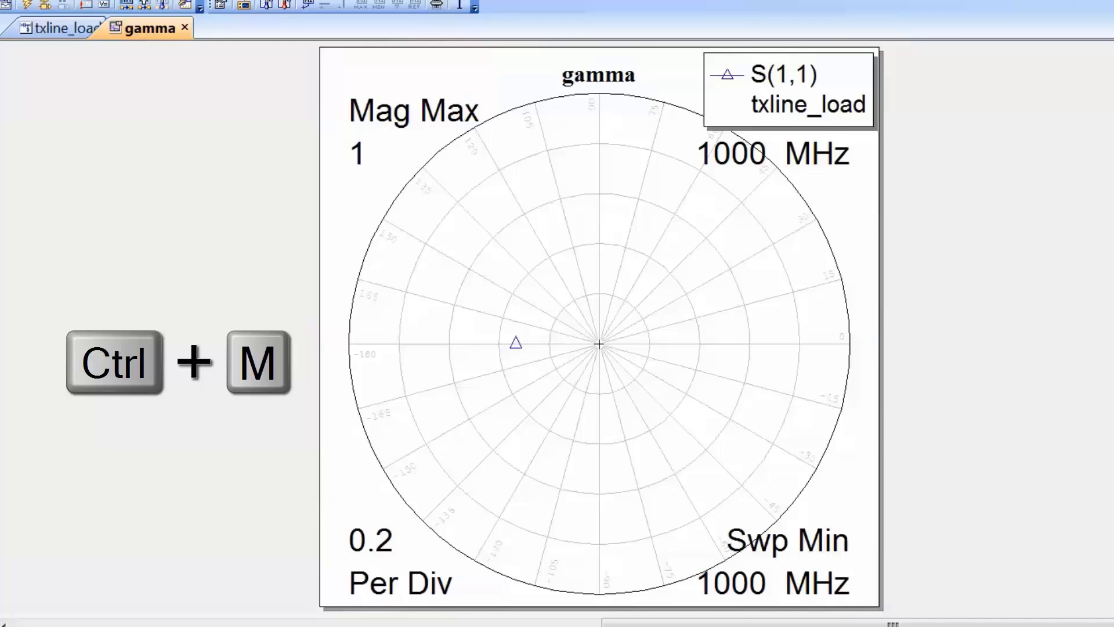
click(515, 344)
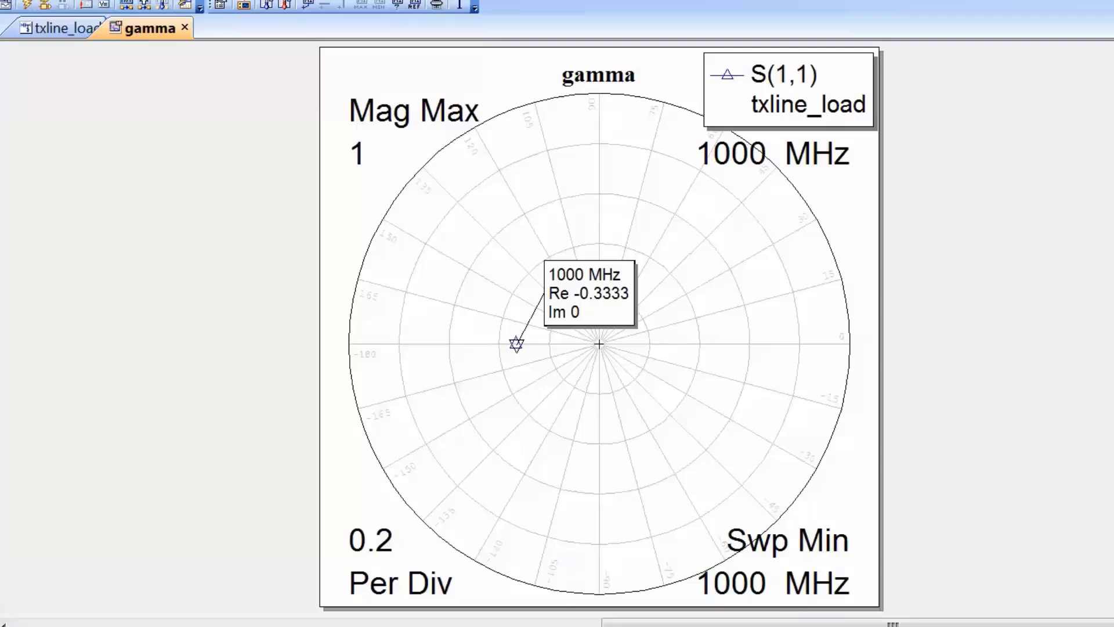
Set the gamma plot's marker font size to 20 and move the marker label up, clear of the data point
right_click(482, 386)
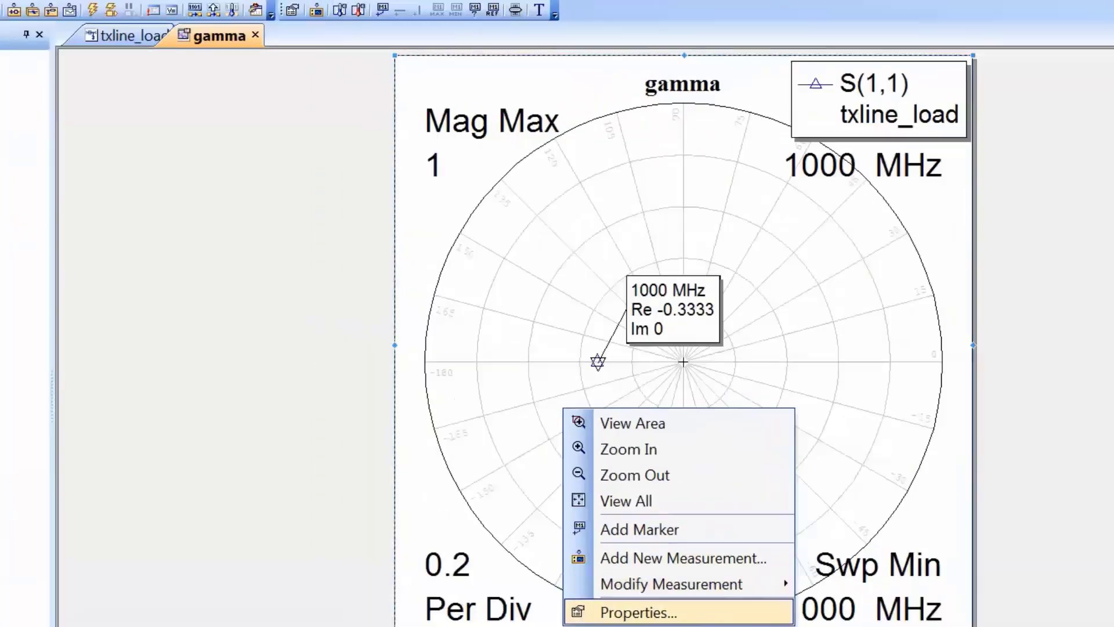
click(551, 587)
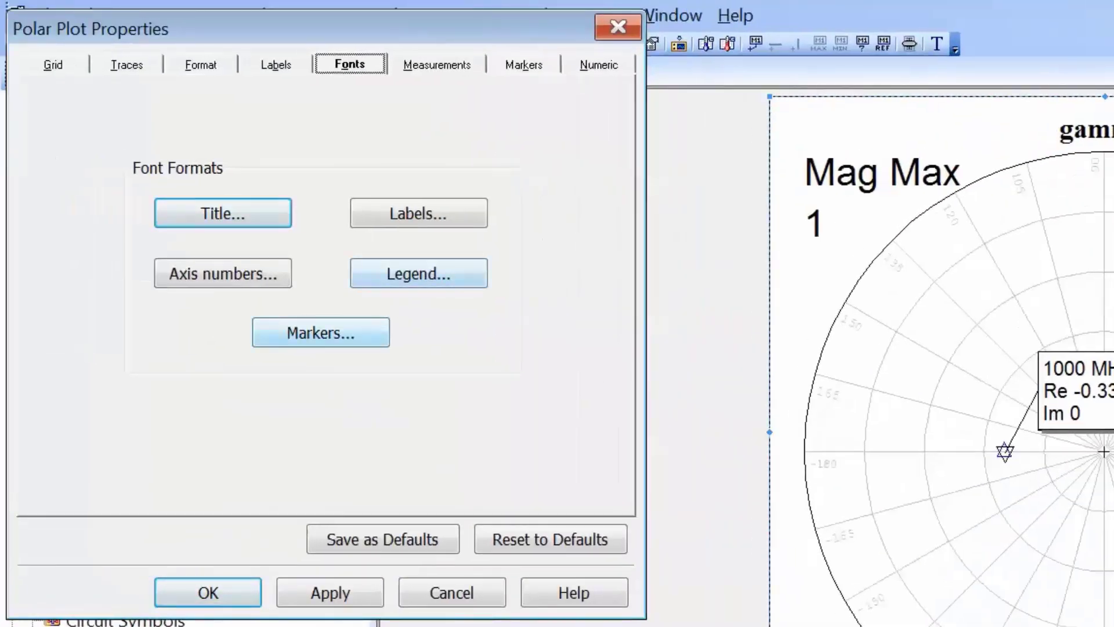
click(320, 332)
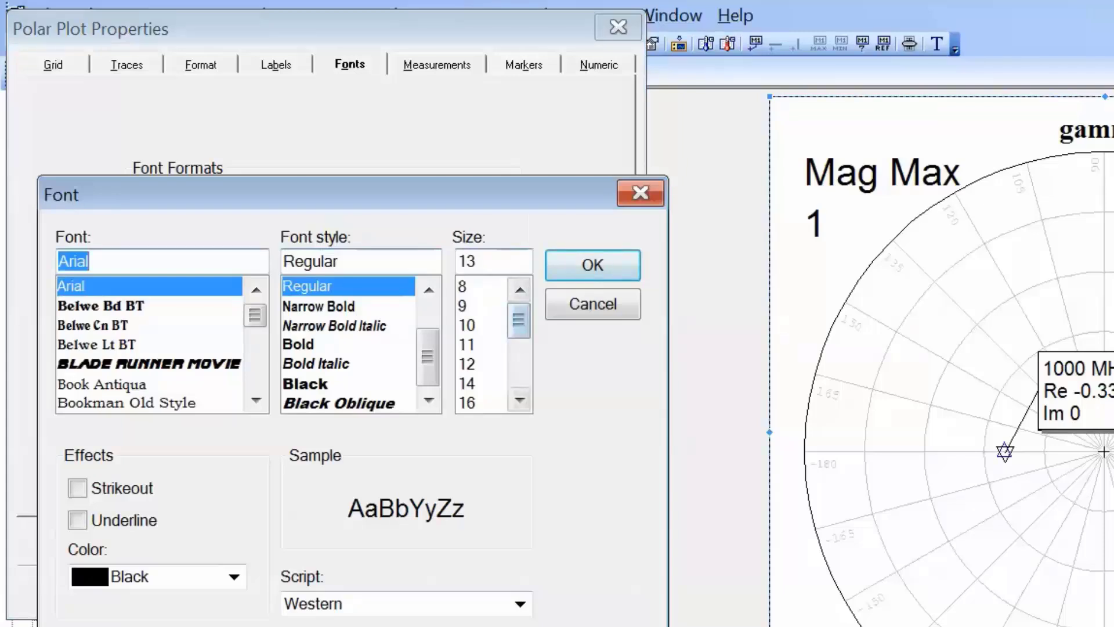
scroll(487, 344, down, 2)
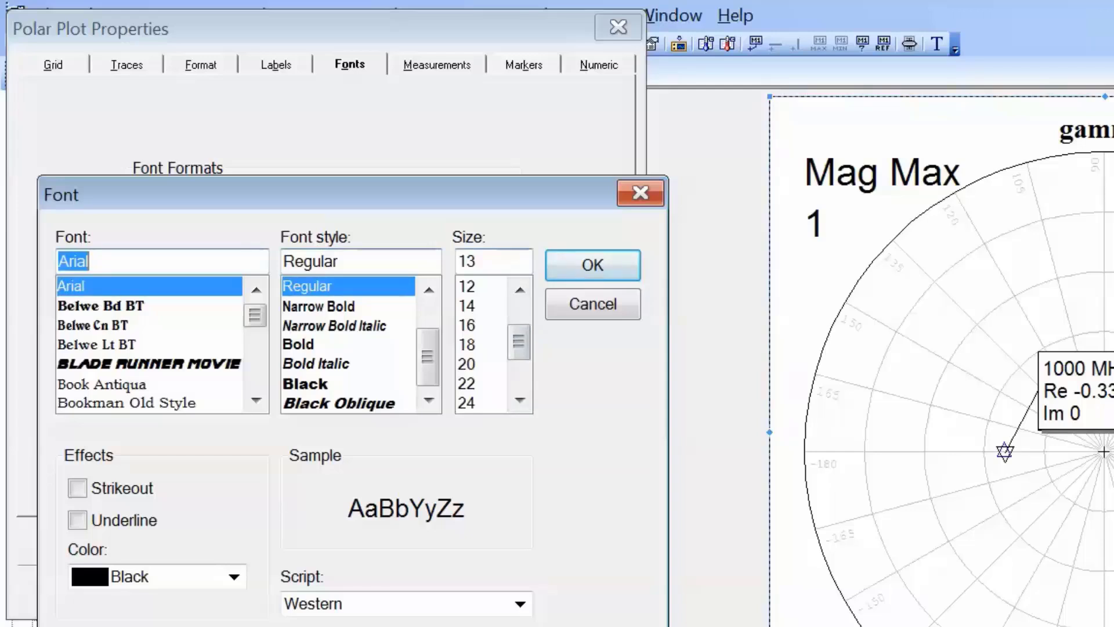
click(481, 364)
click(592, 265)
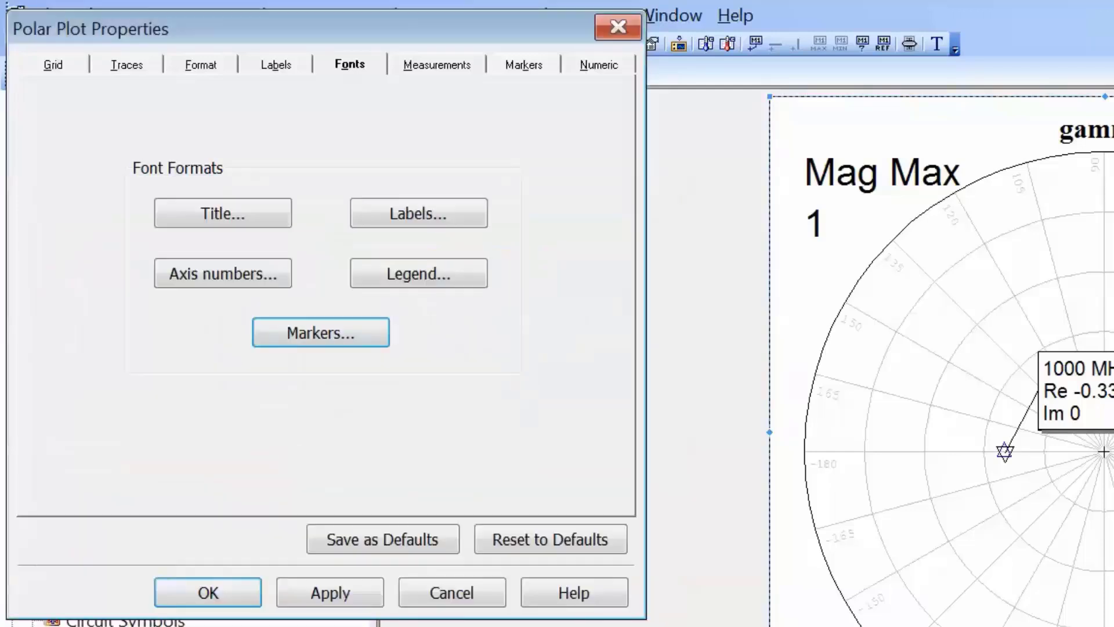
click(330, 592)
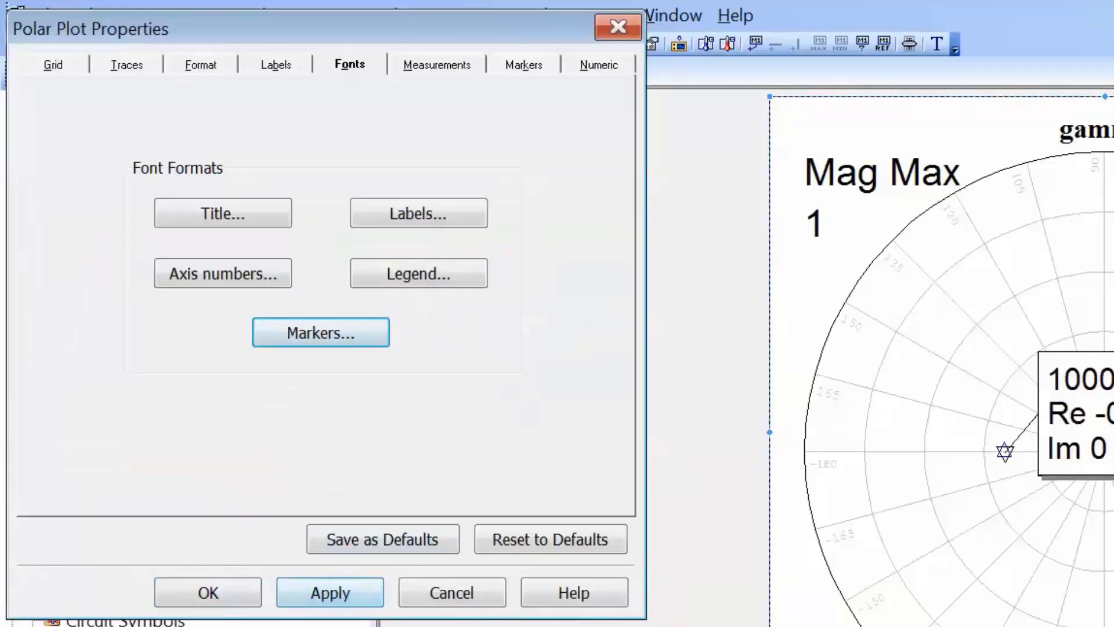
click(208, 592)
drag(1027, 389, 1020, 283)
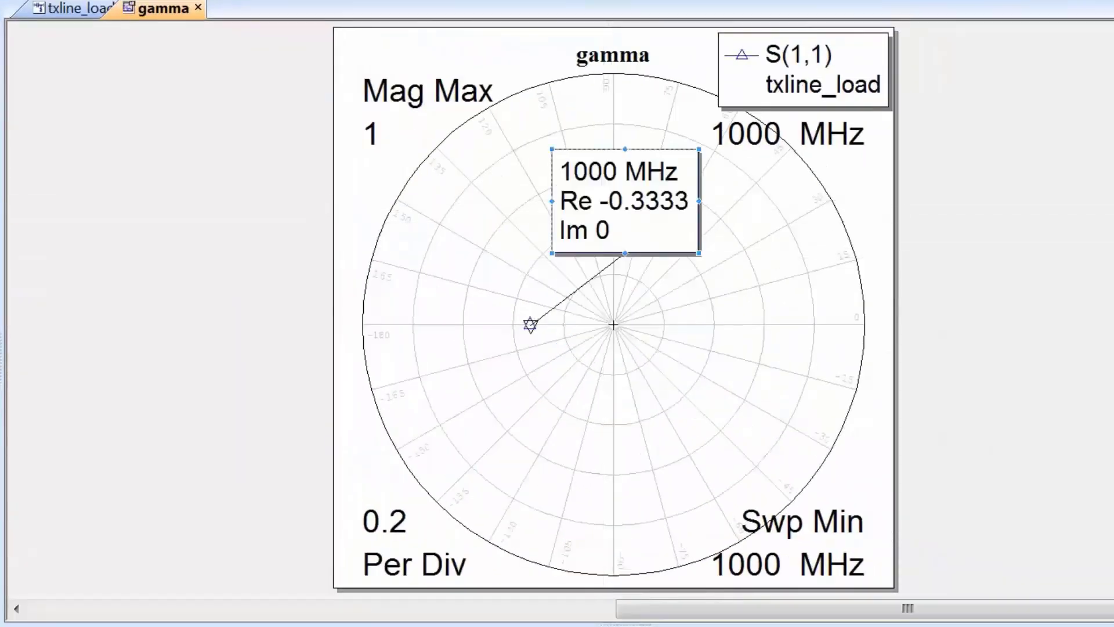
click(649, 313)
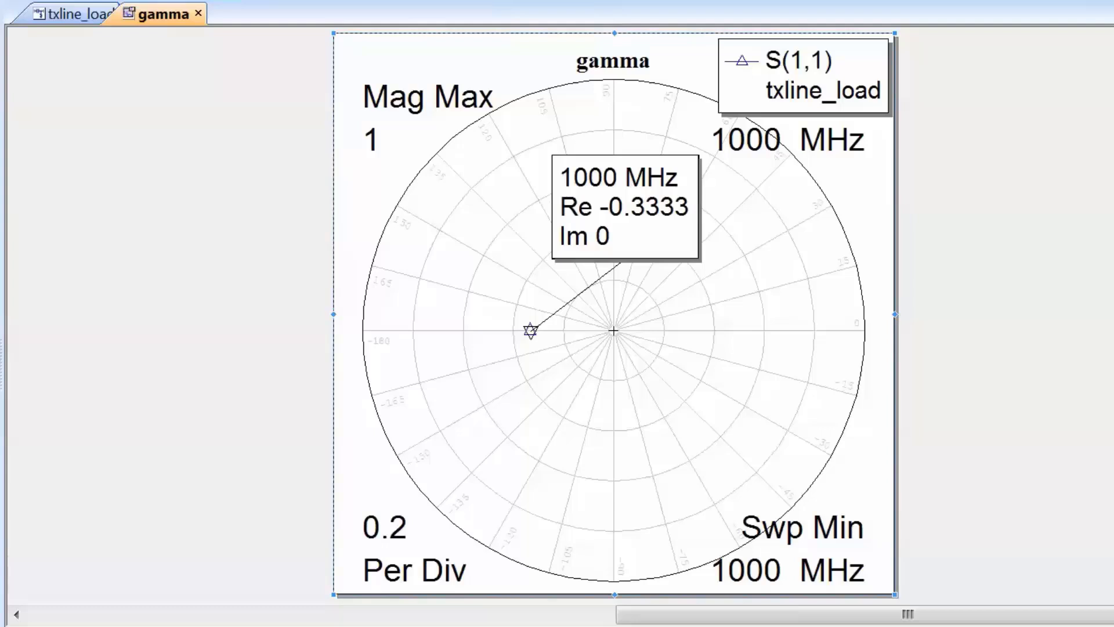
Apply the Magnitude/Angle display format to the gamma plot's markers, and switch it back to Real/Imaginary
right_click(625, 362)
click(697, 559)
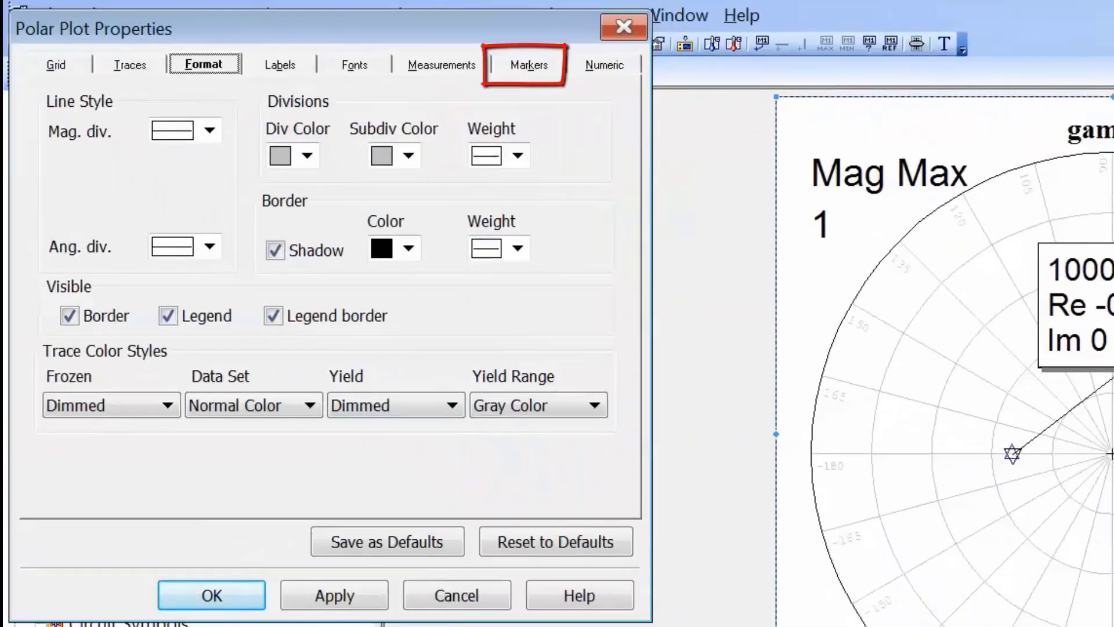
click(529, 65)
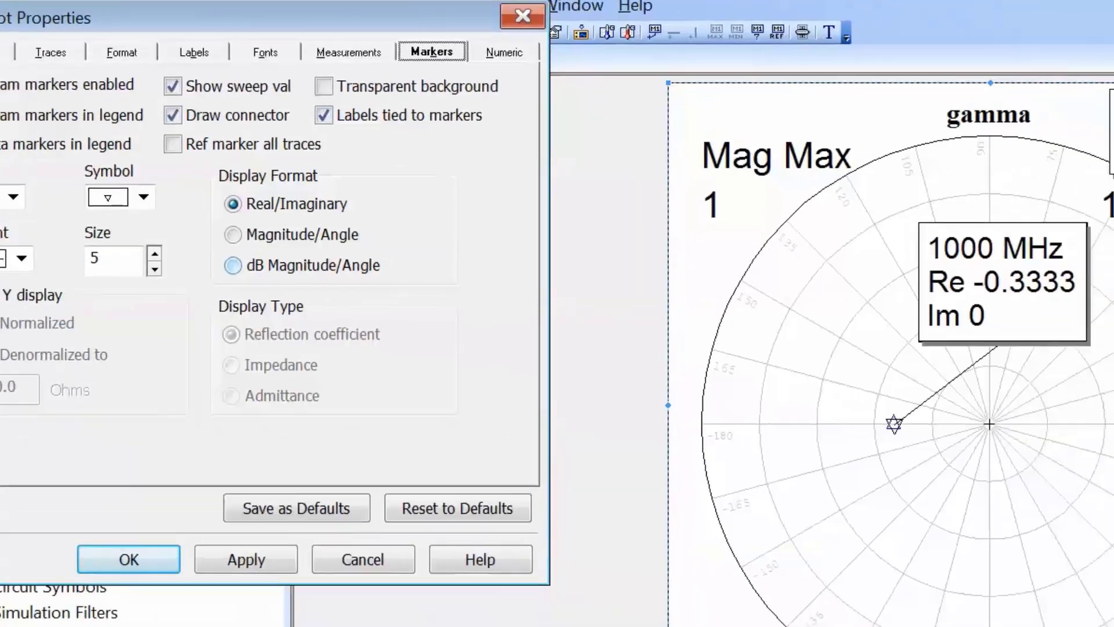
click(233, 234)
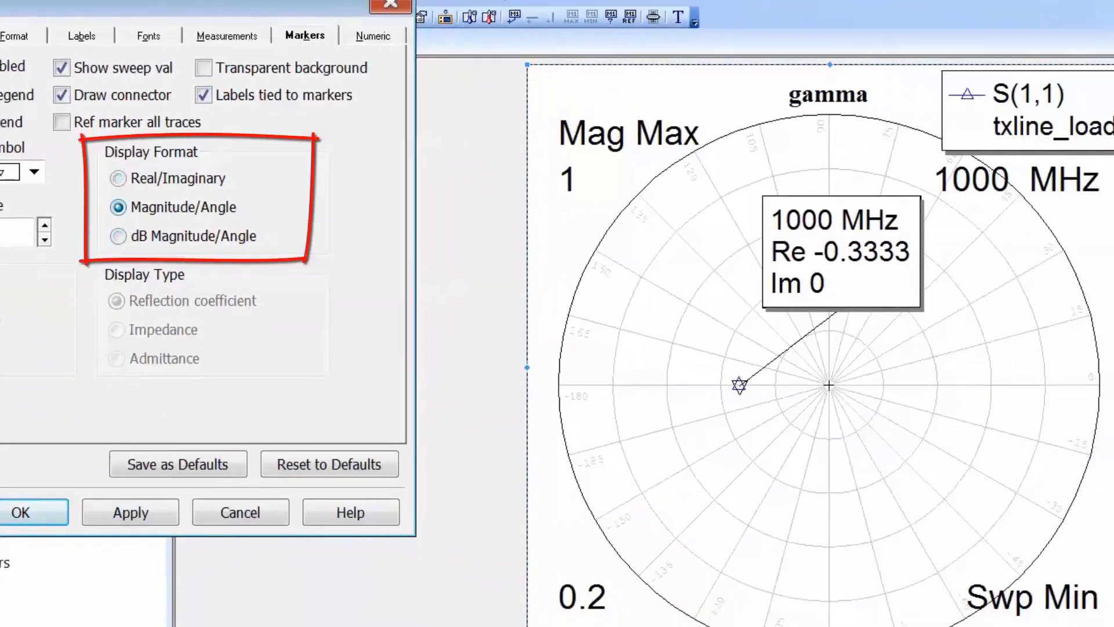
click(131, 513)
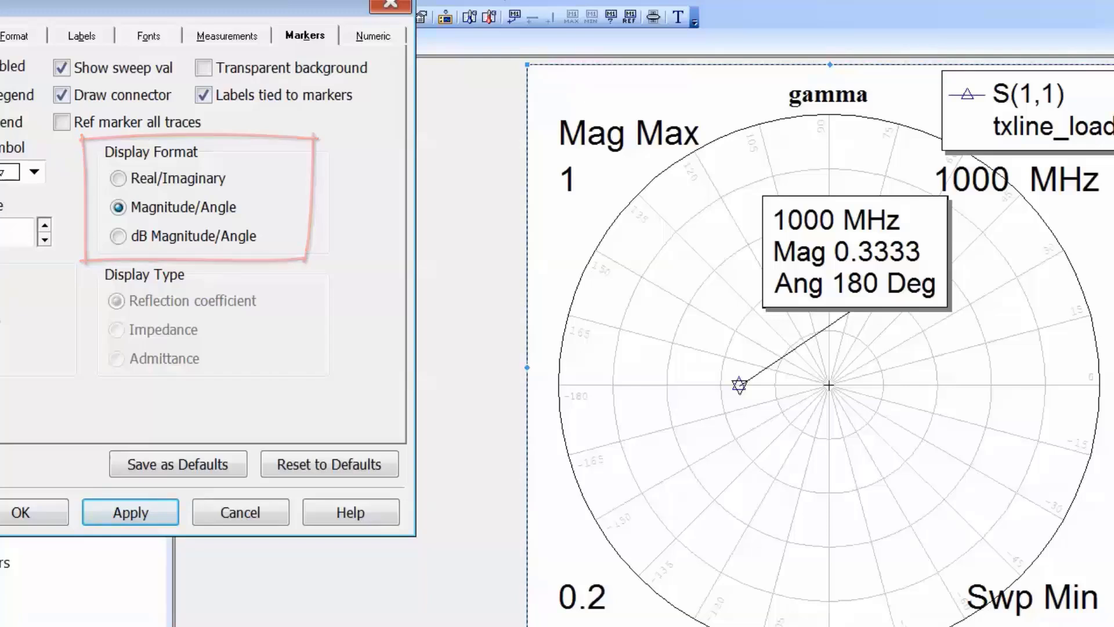
click(118, 178)
click(131, 513)
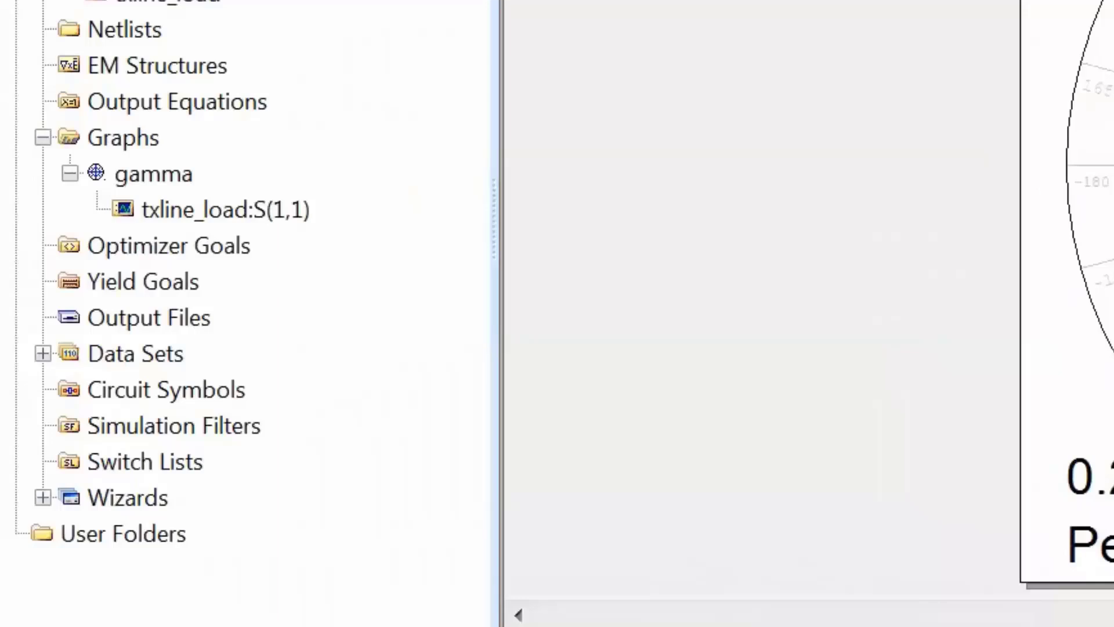
Create a new Smith Chart graph named Impedance
right_click(119, 137)
click(232, 154)
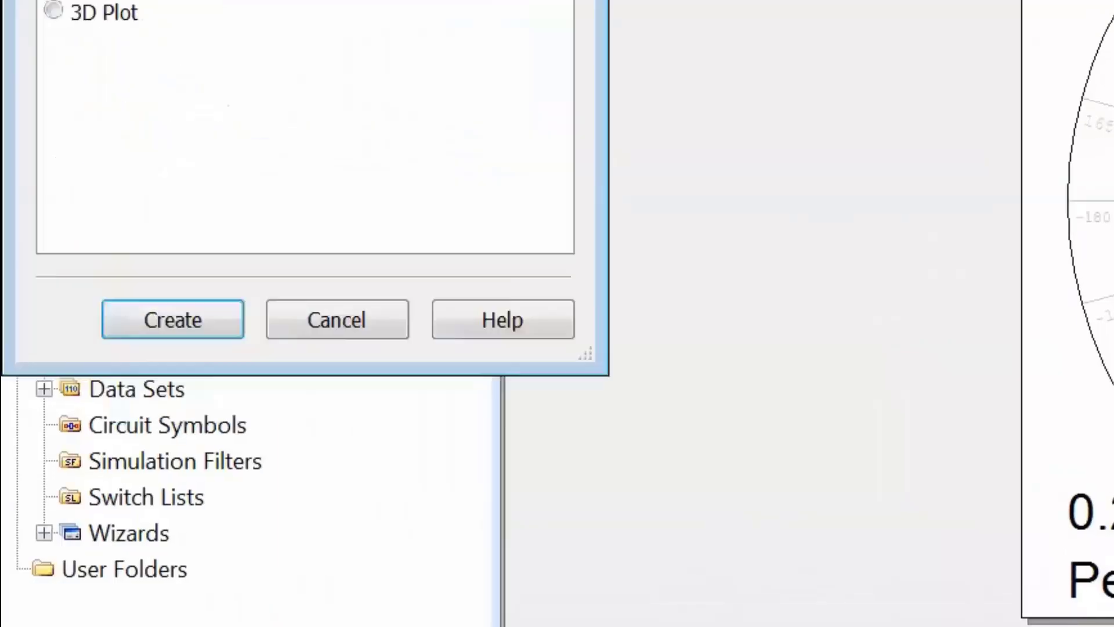
click(131, 100)
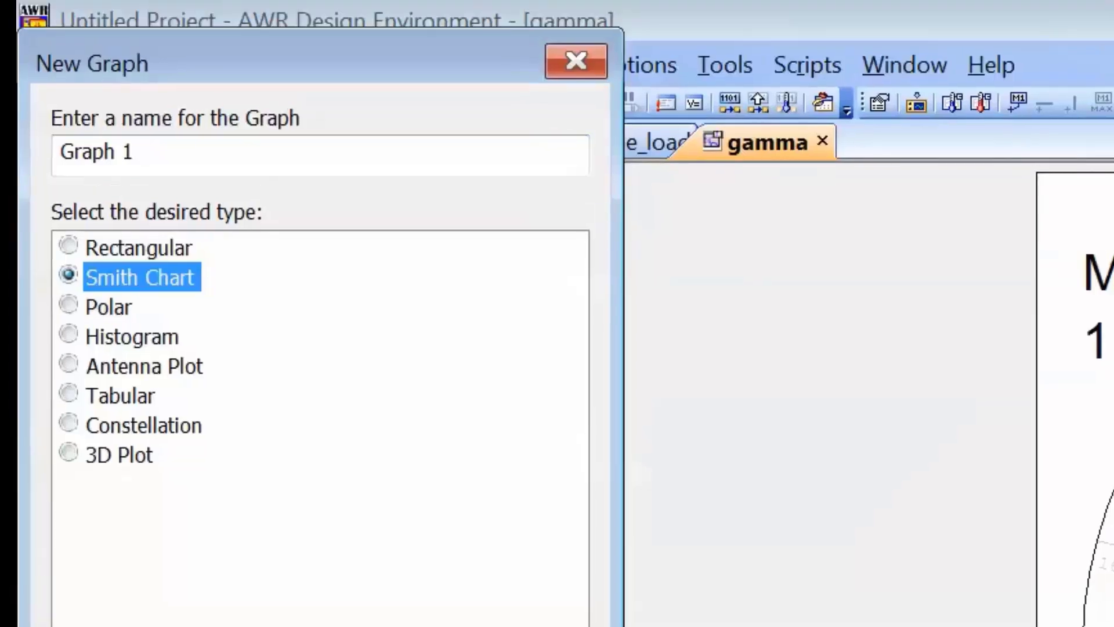
double_click(128, 152)
click(134, 152)
drag(135, 152, 60, 152)
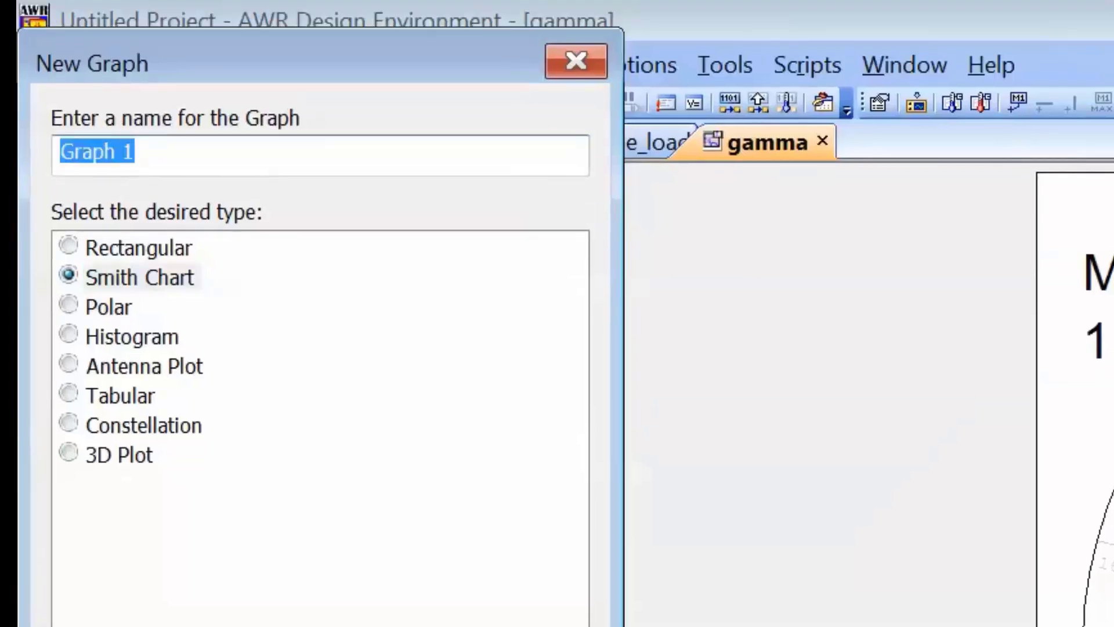
text(Impedance)
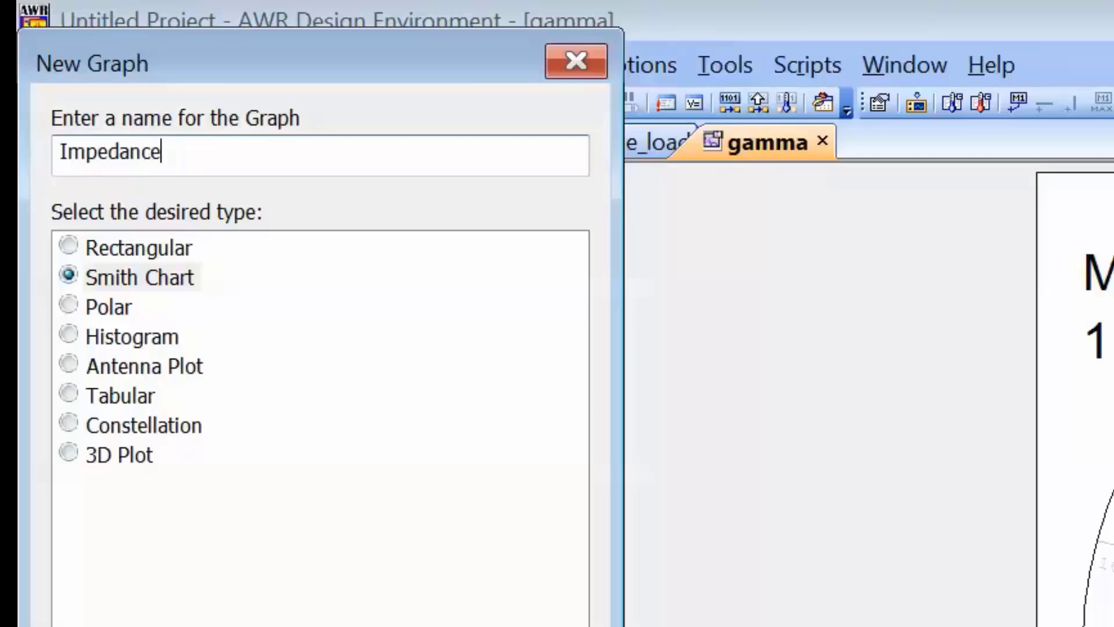
key(Return)
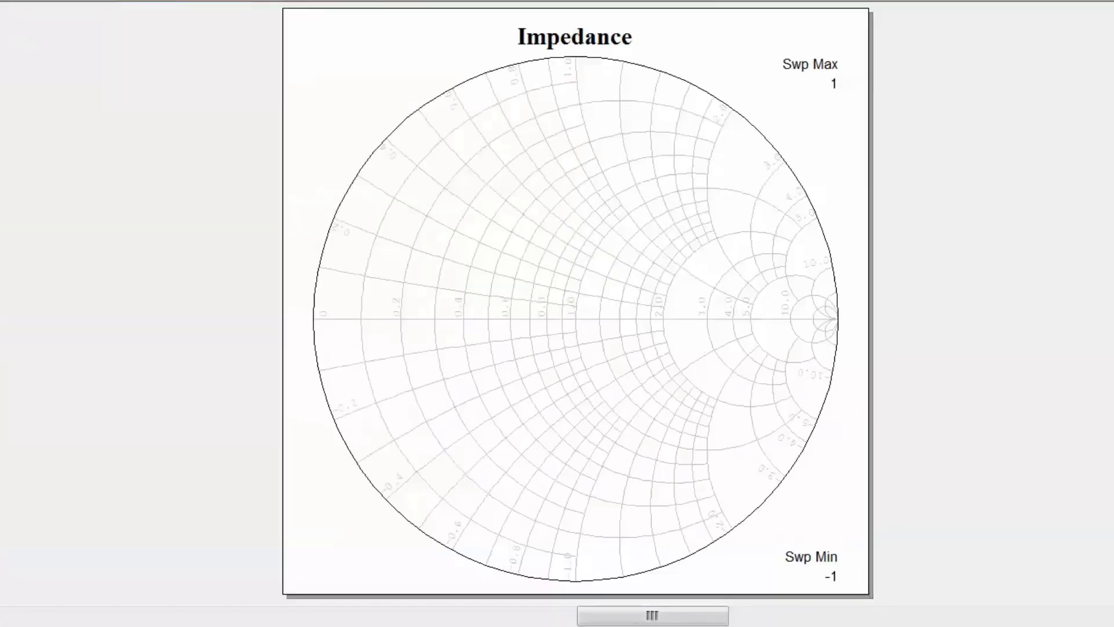
Set the Impedance Smith chart's contour density to Coarse
right_click(574, 308)
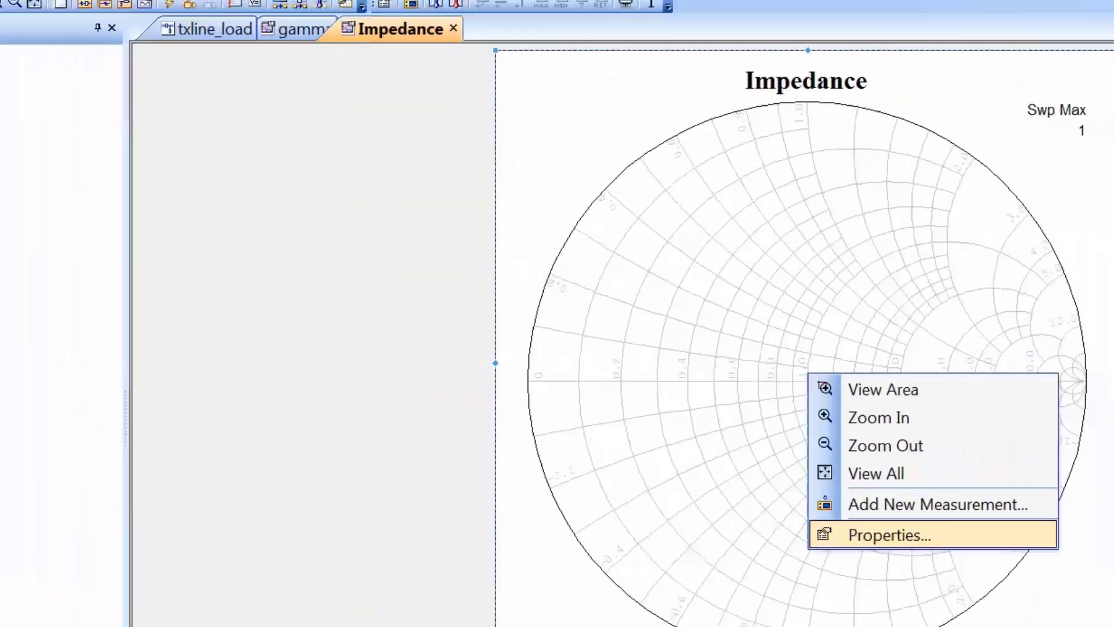
click(889, 534)
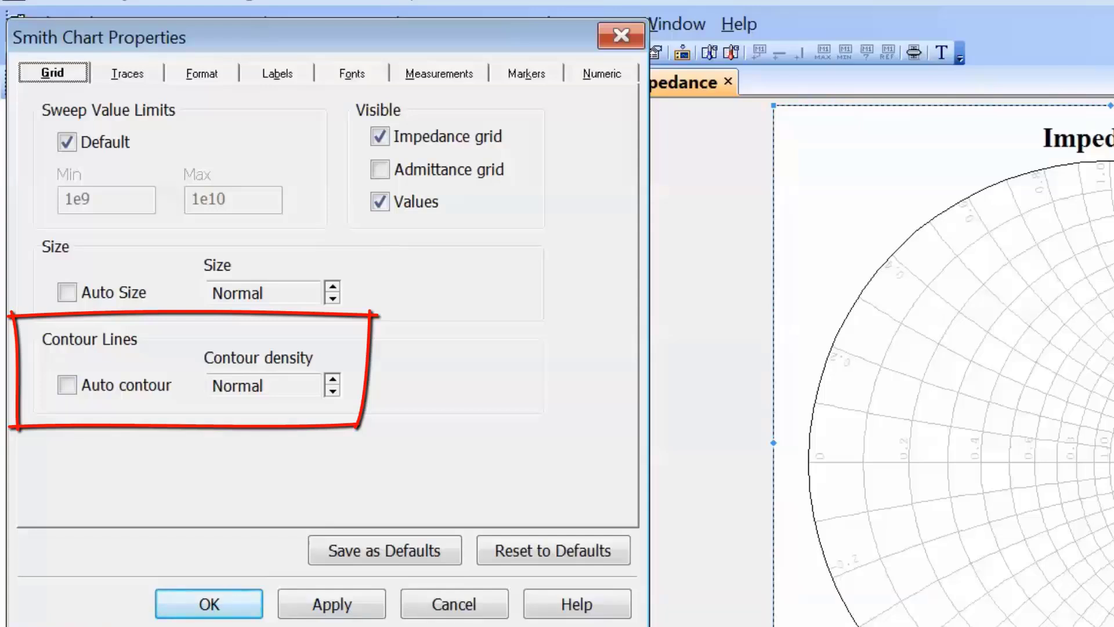
click(333, 391)
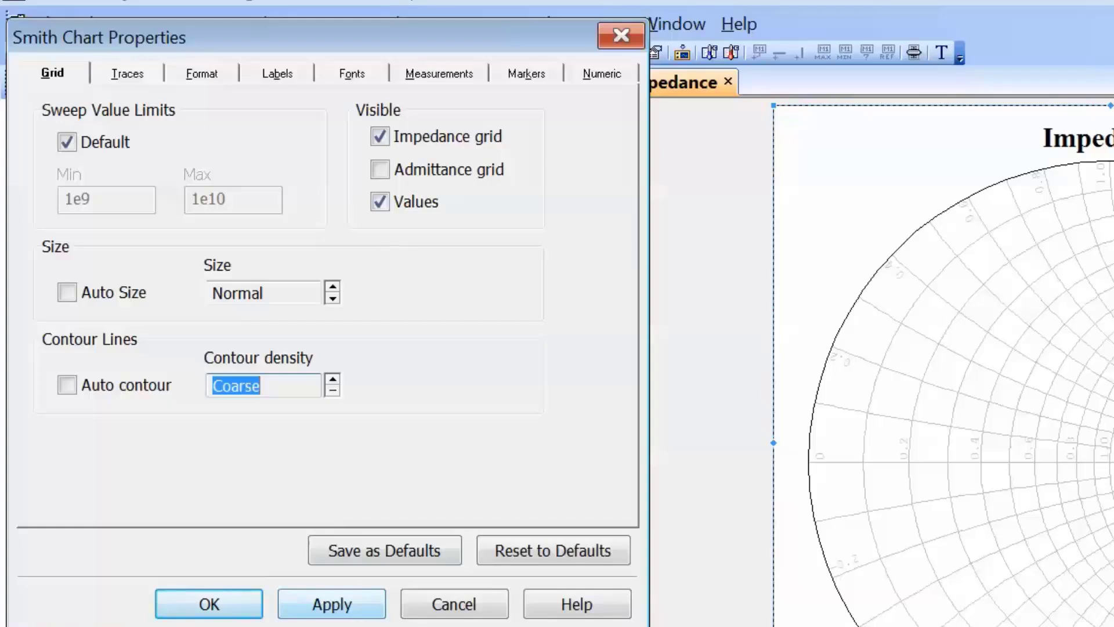
click(332, 604)
click(209, 604)
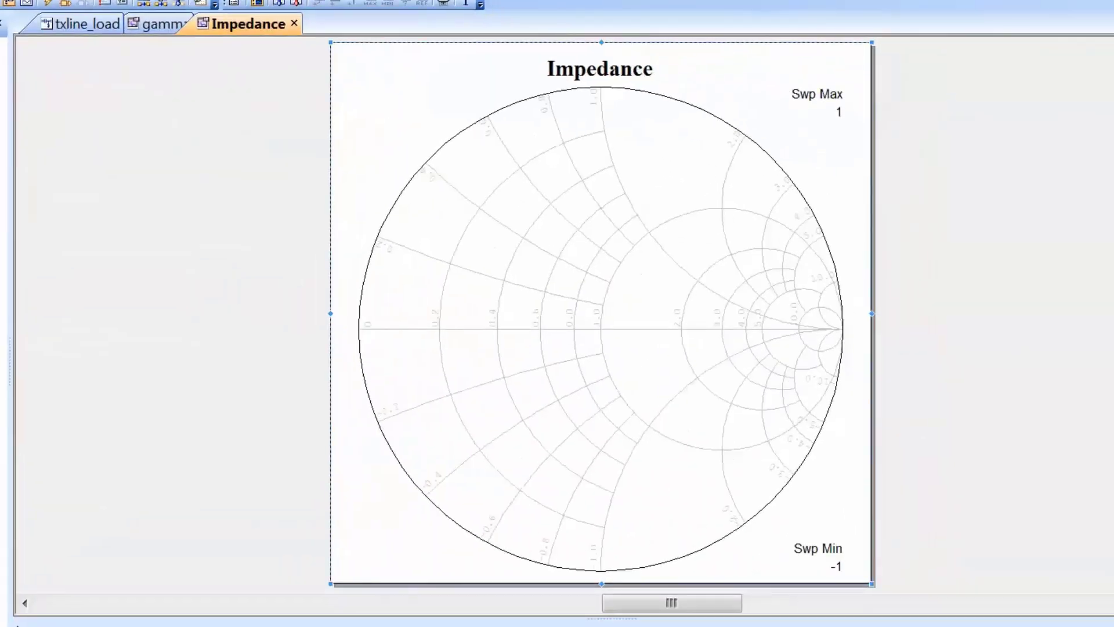
Add the complex port-parameter measurement S(1,1) of txline_load to the Impedance chart
right_click(626, 369)
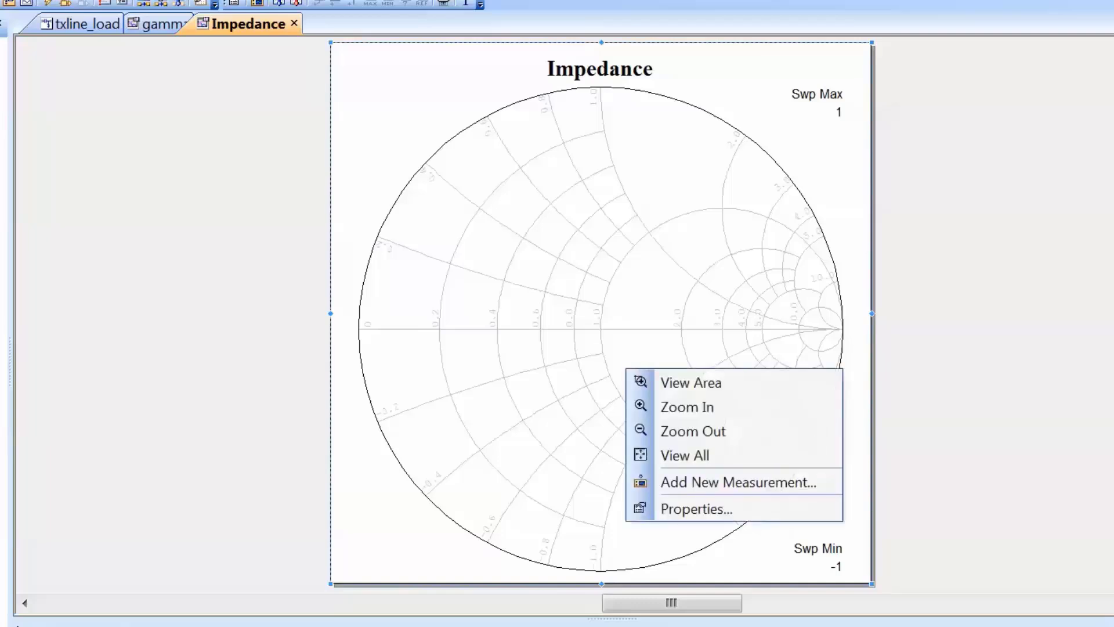
click(725, 482)
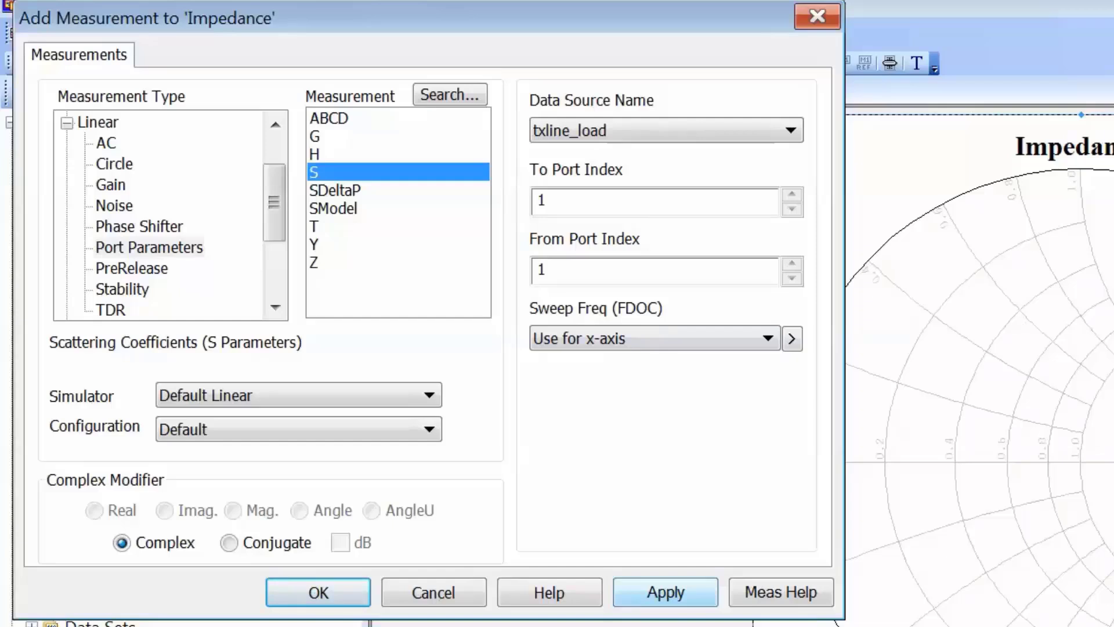
click(665, 592)
click(319, 592)
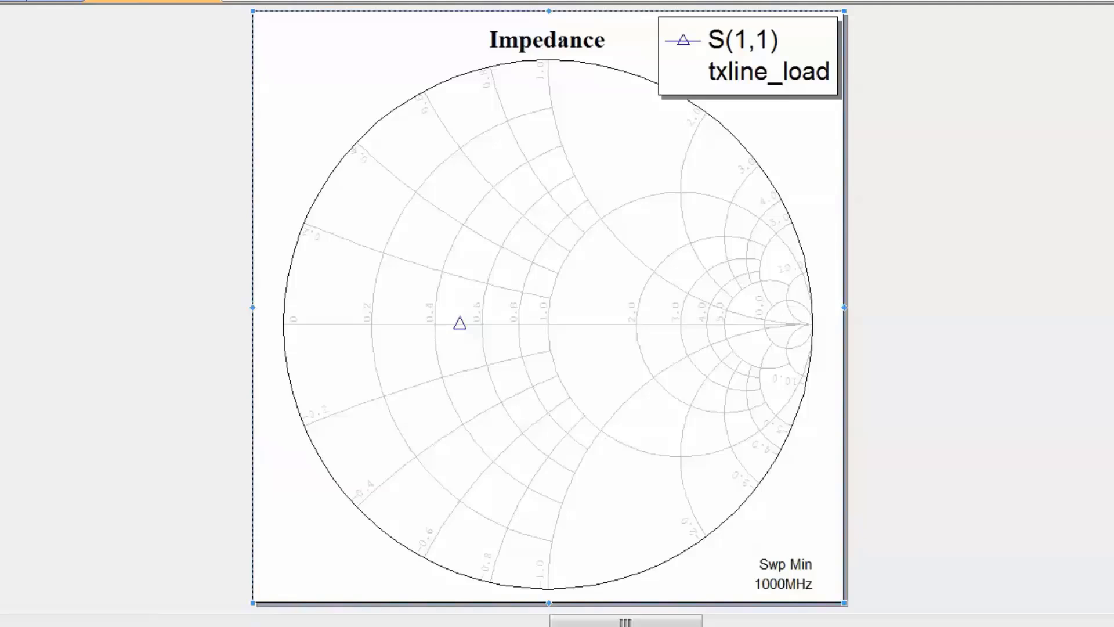
Add a marker on the Impedance chart's S(1,1) data point and move its label up and slightly left
key(Escape)
mouse_move(459, 323)
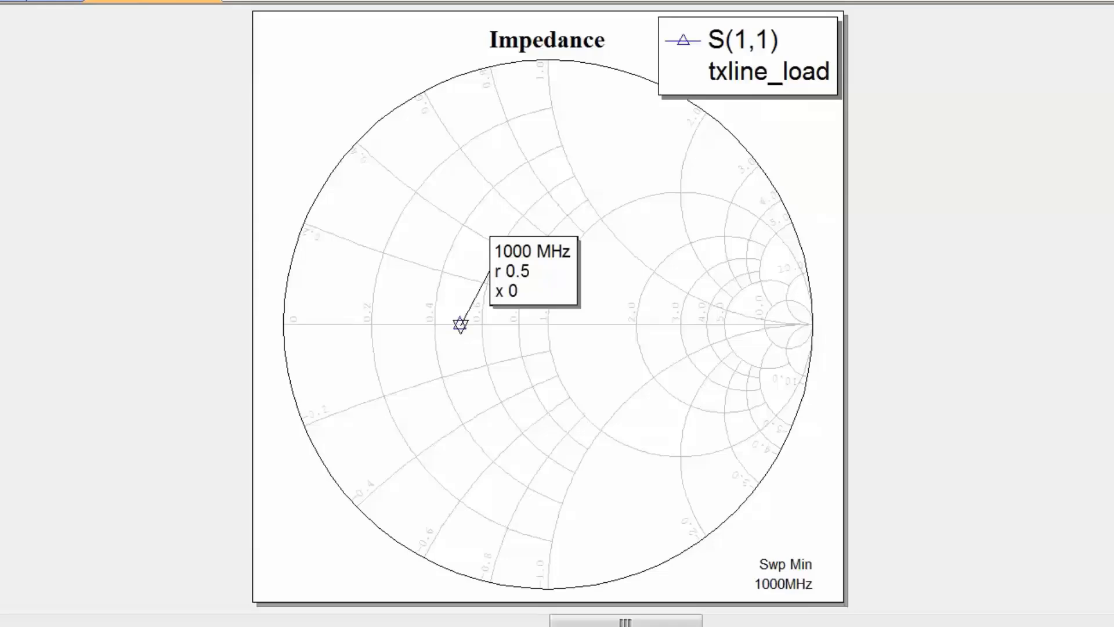
drag(534, 269, 508, 240)
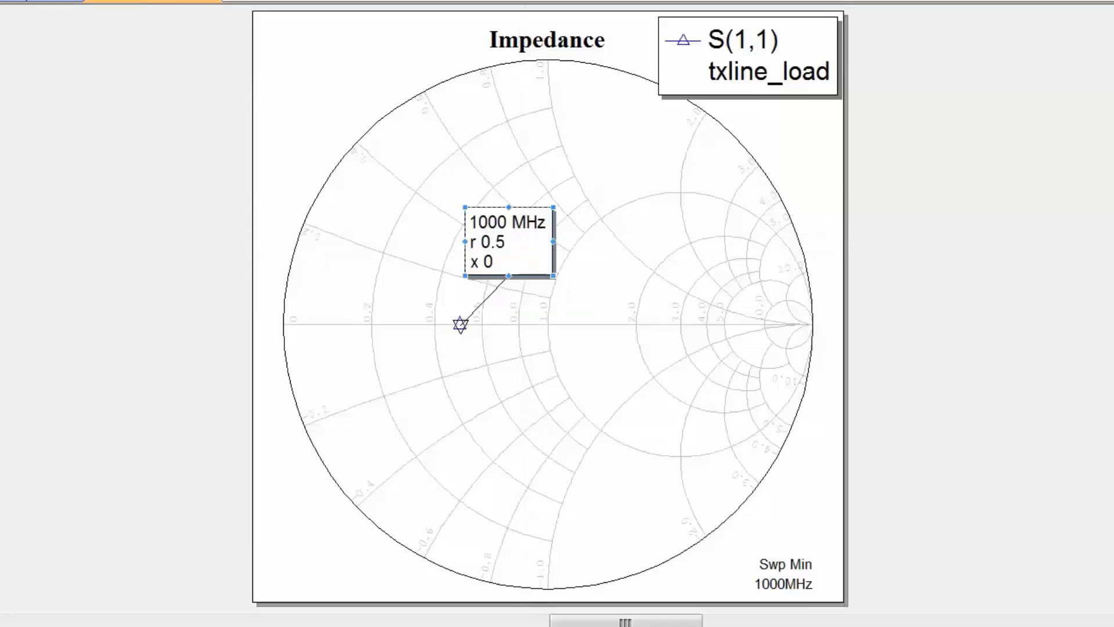
Set the Impedance chart's markers to the Magnitude/Angle display format and denormalize them to 50 Ohms
right_click(546, 392)
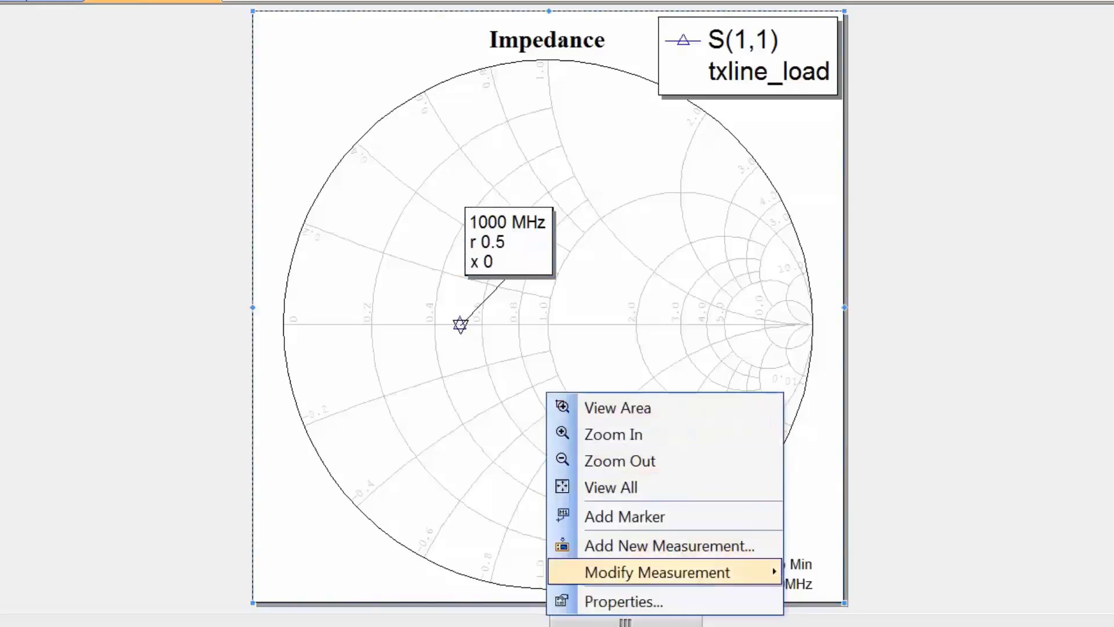
click(624, 602)
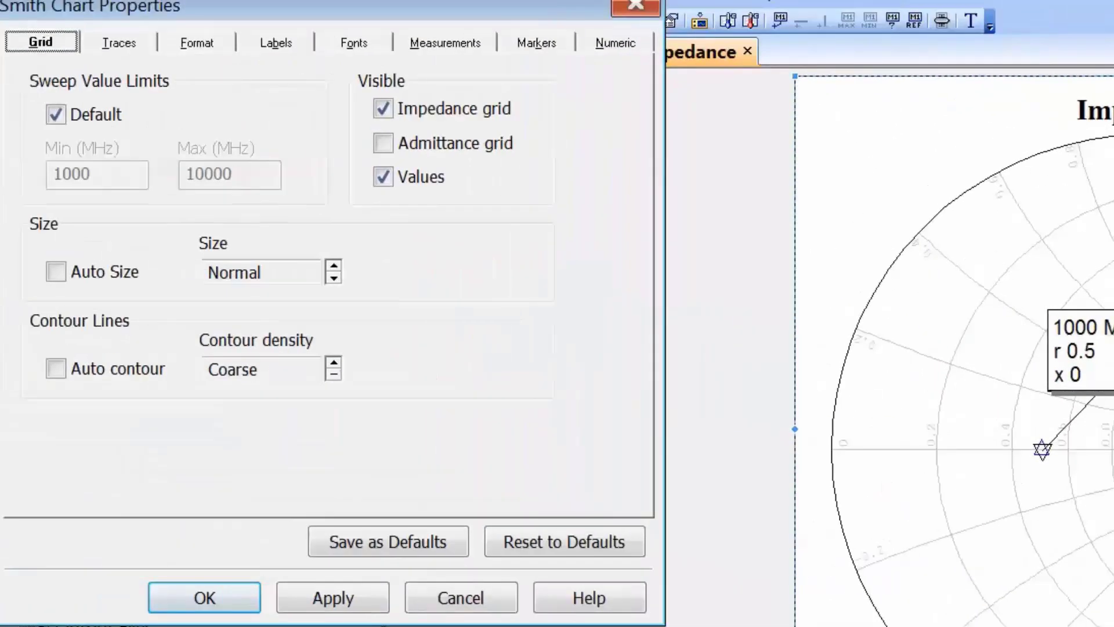
click(536, 43)
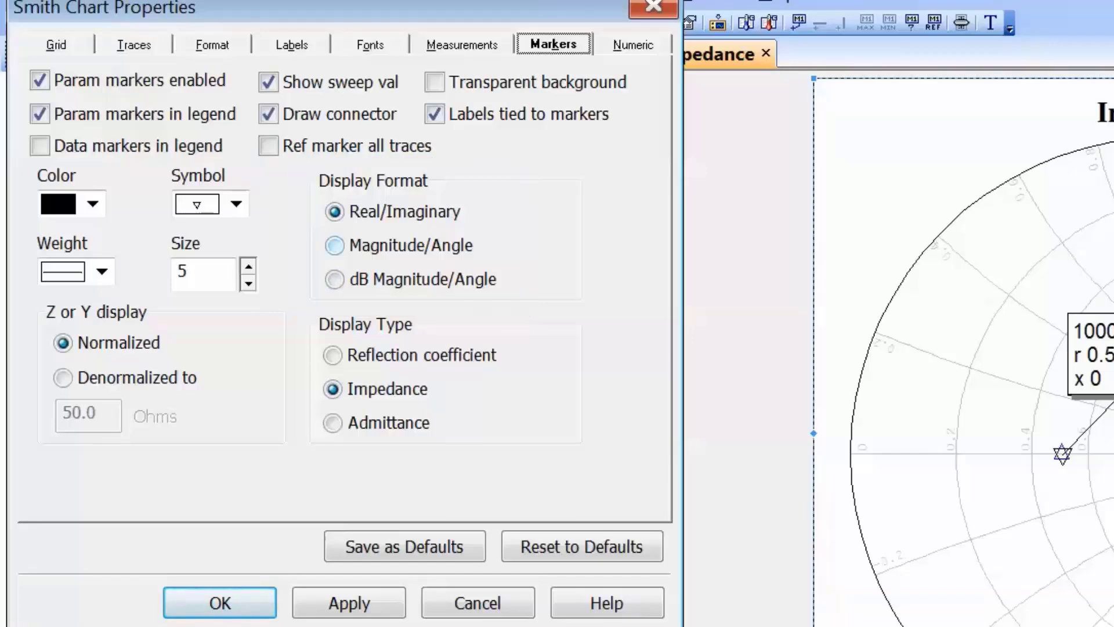
click(335, 245)
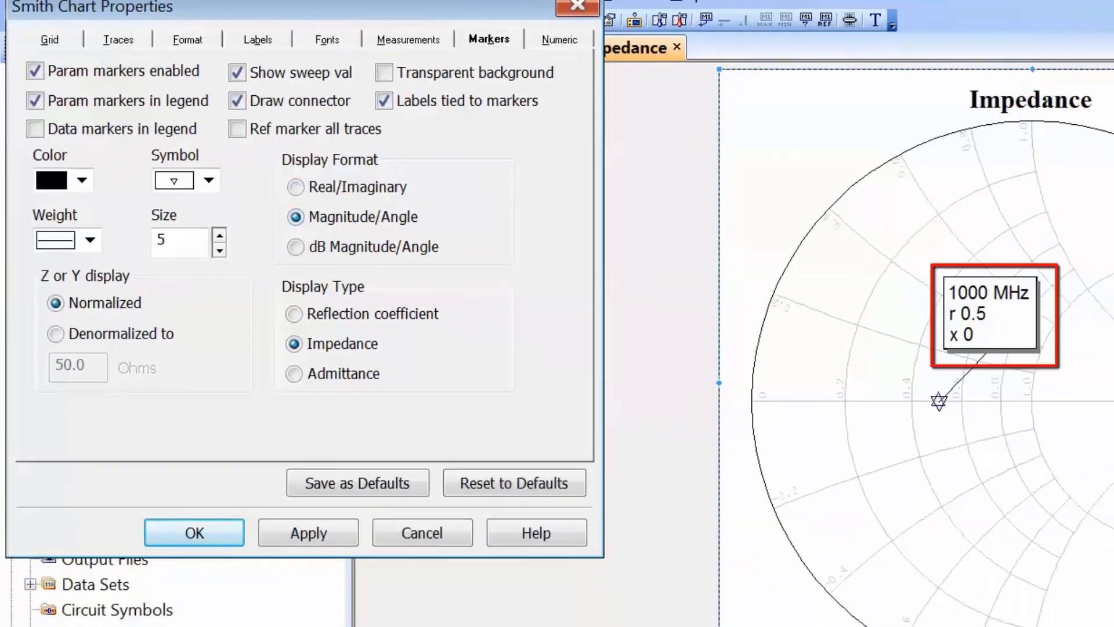
click(308, 532)
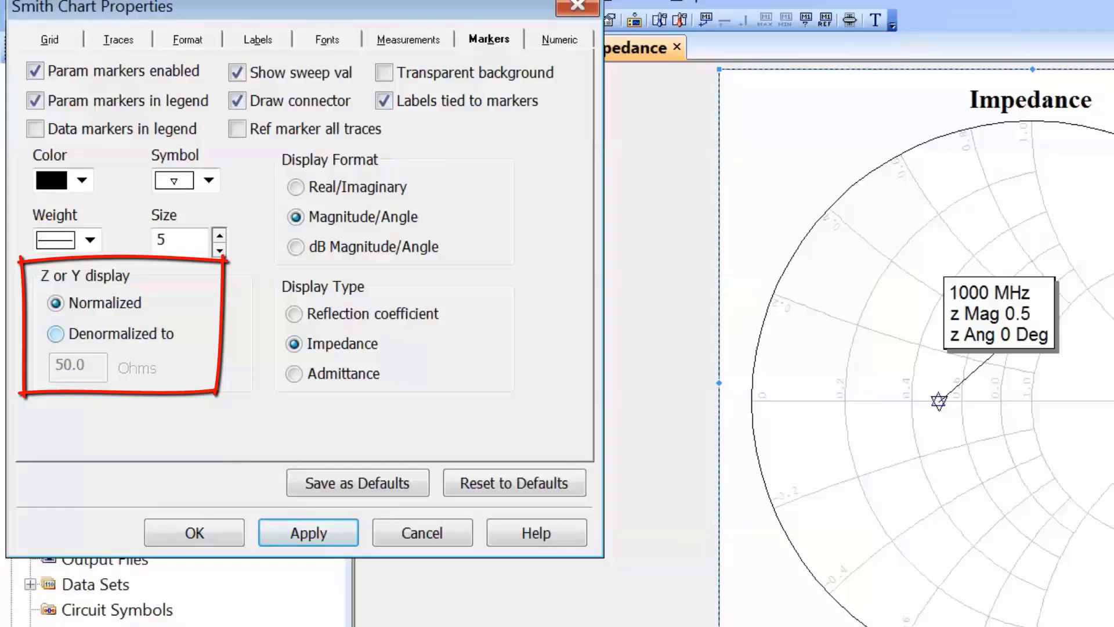
click(56, 334)
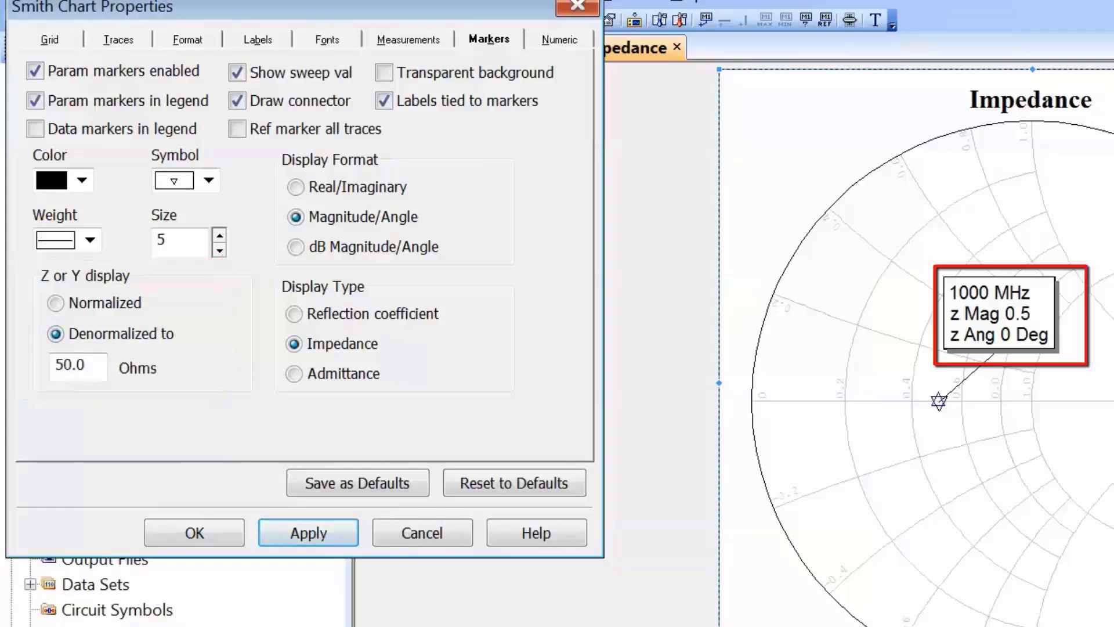
click(308, 533)
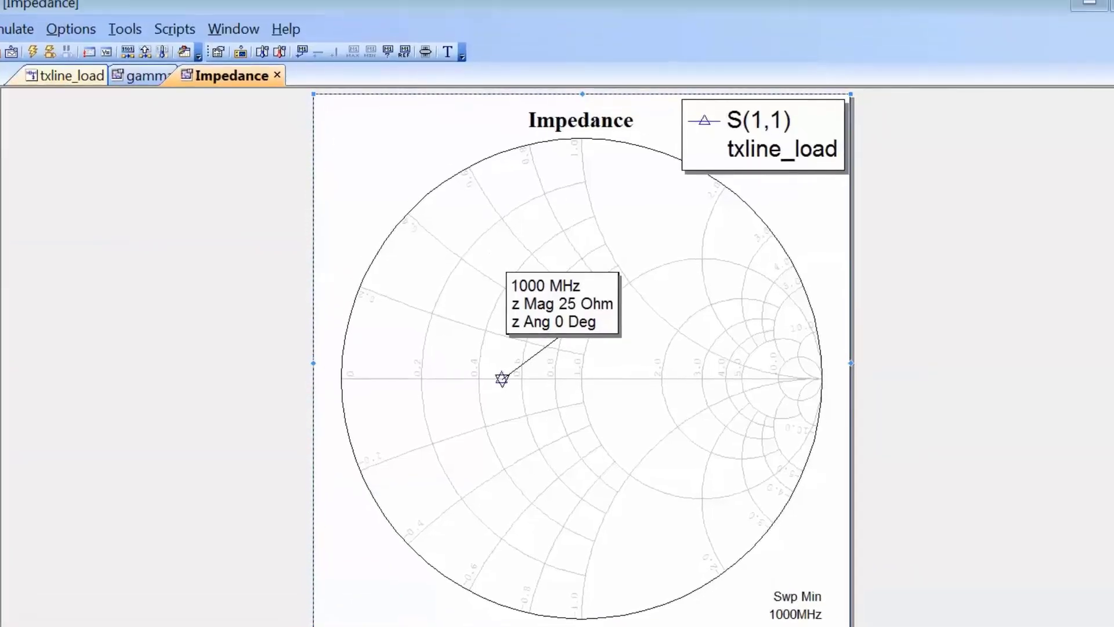
Close the txline_load schematic window and tile the Impedance and gamma graphs vertically
click(76, 76)
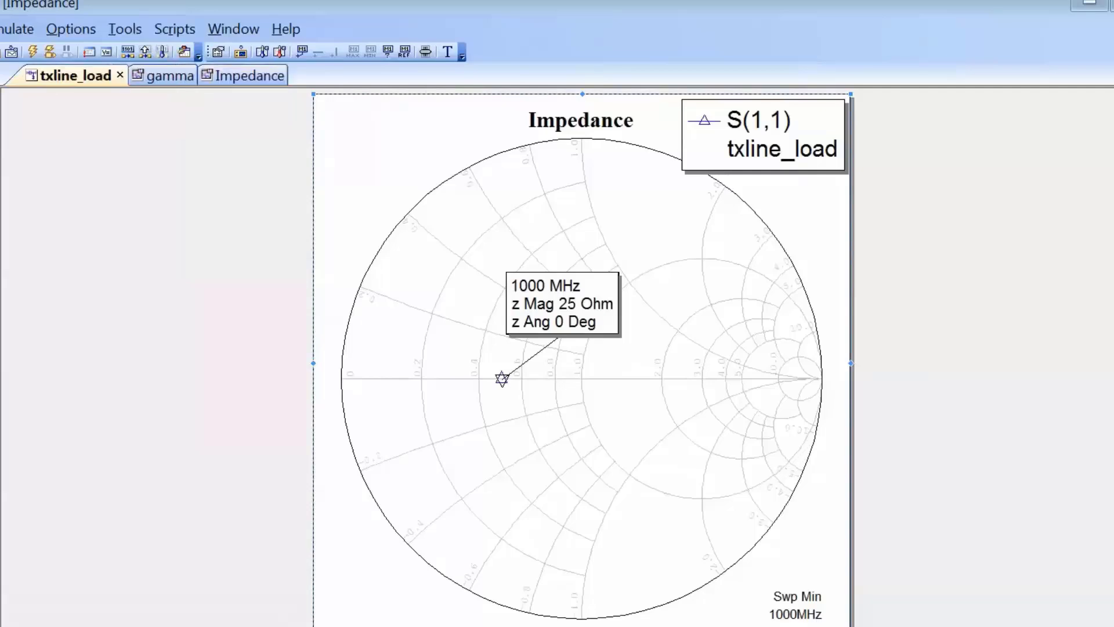
click(120, 75)
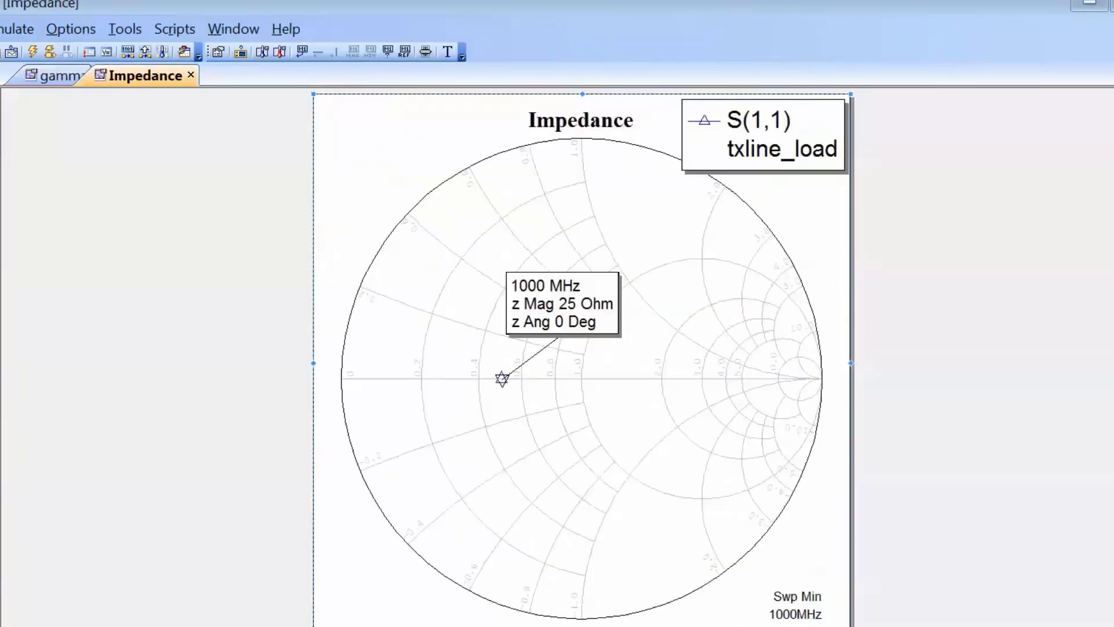
click(233, 29)
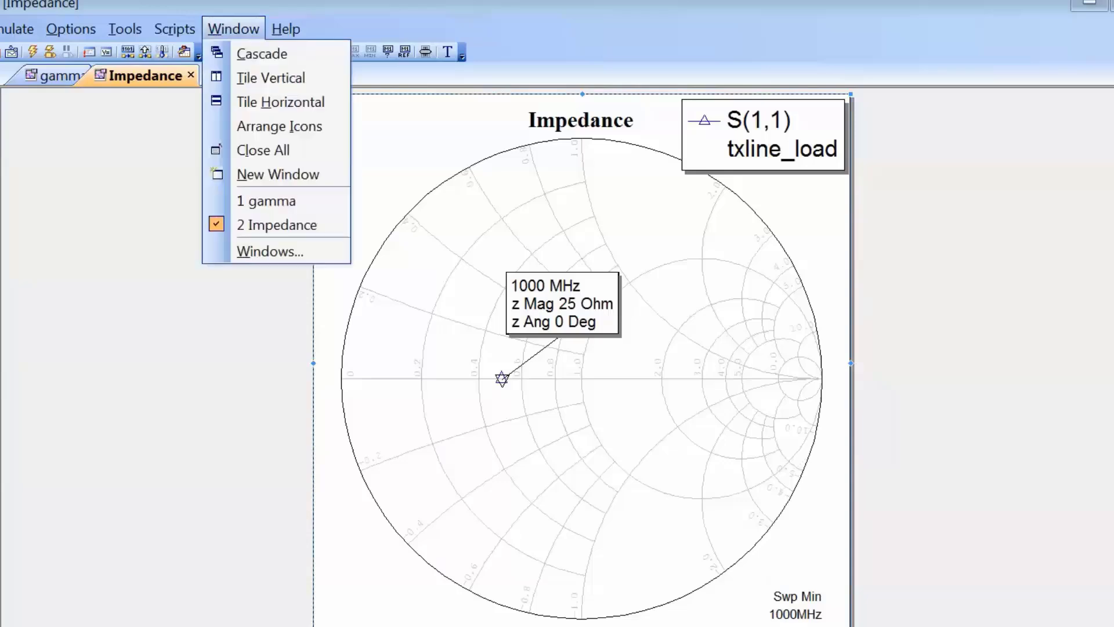
click(271, 78)
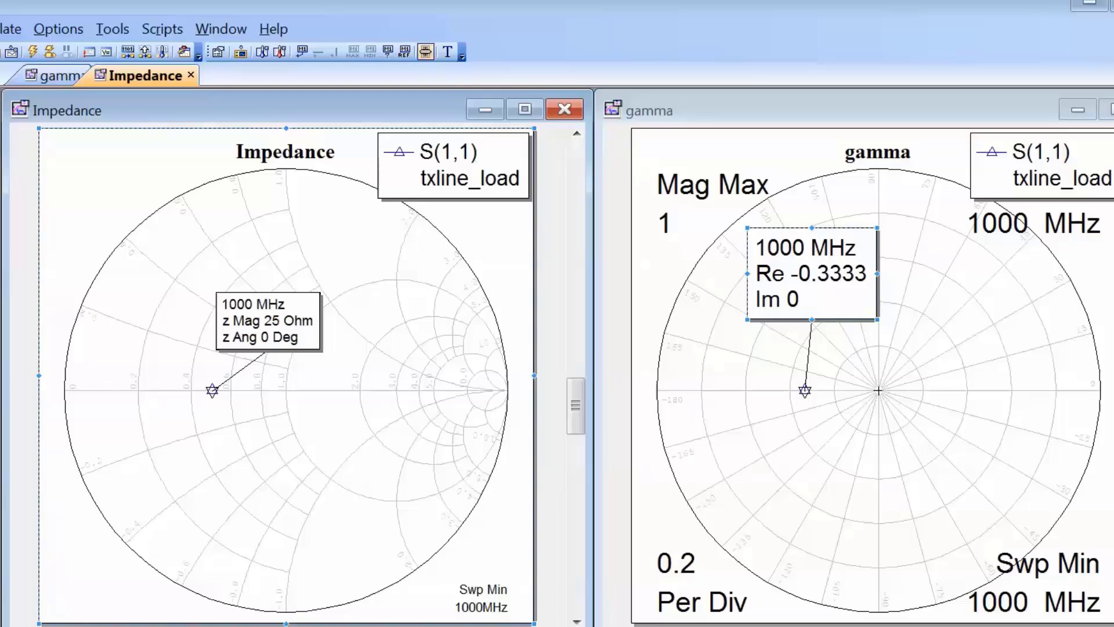
Open the Variable Tuner, move it clear of the graphs, and tune TL1's EL up through 49 and 51 to 180
click(425, 52)
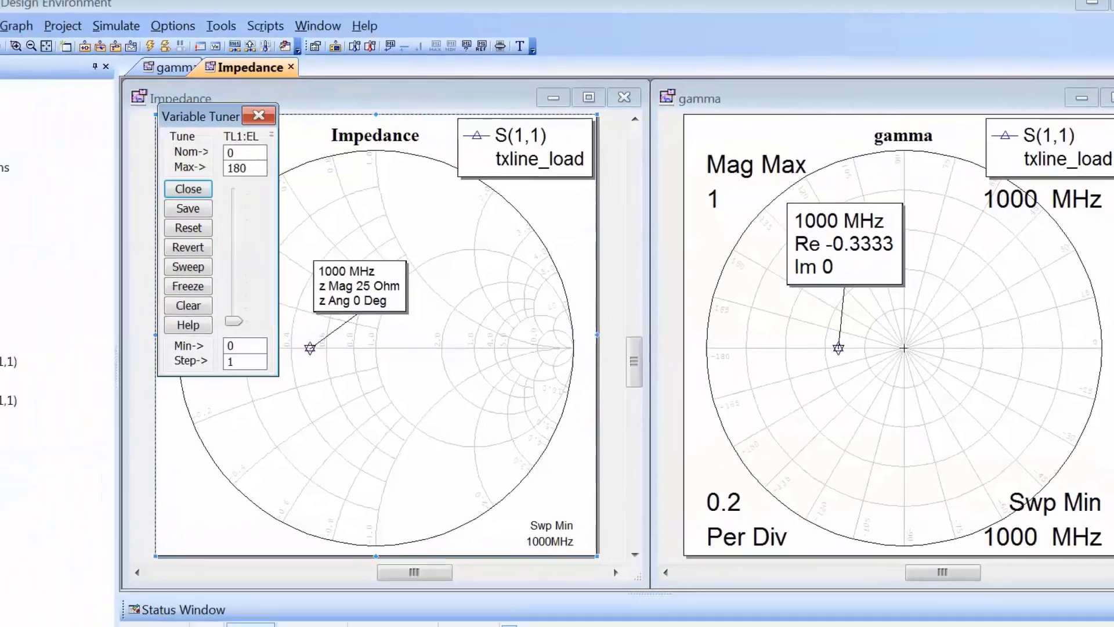
drag(143, 140, 43, 187)
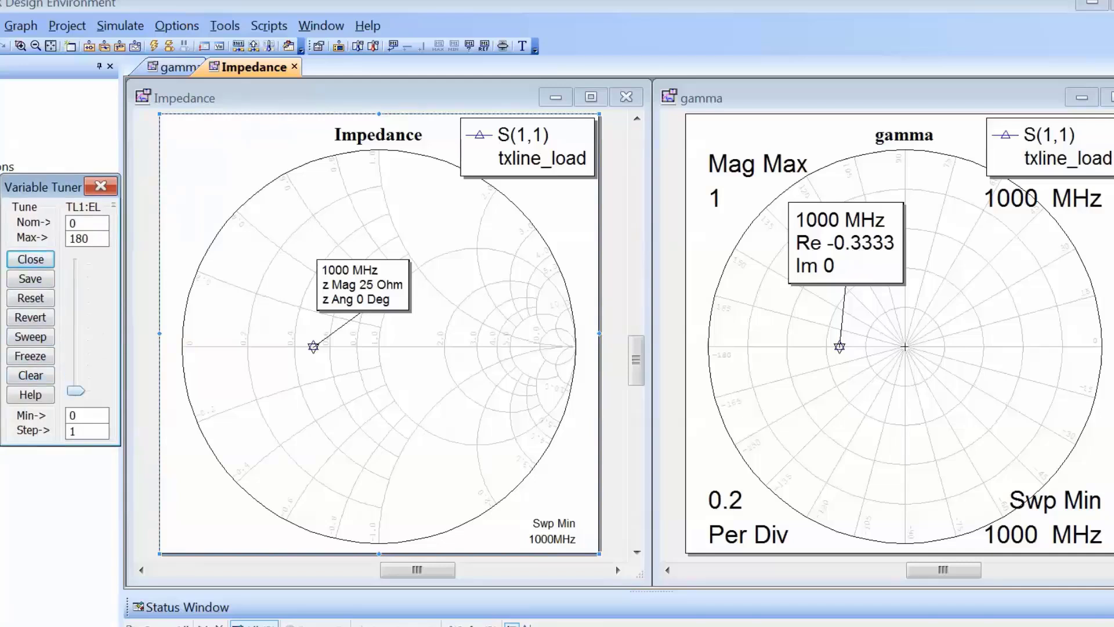
drag(75, 391, 76, 356)
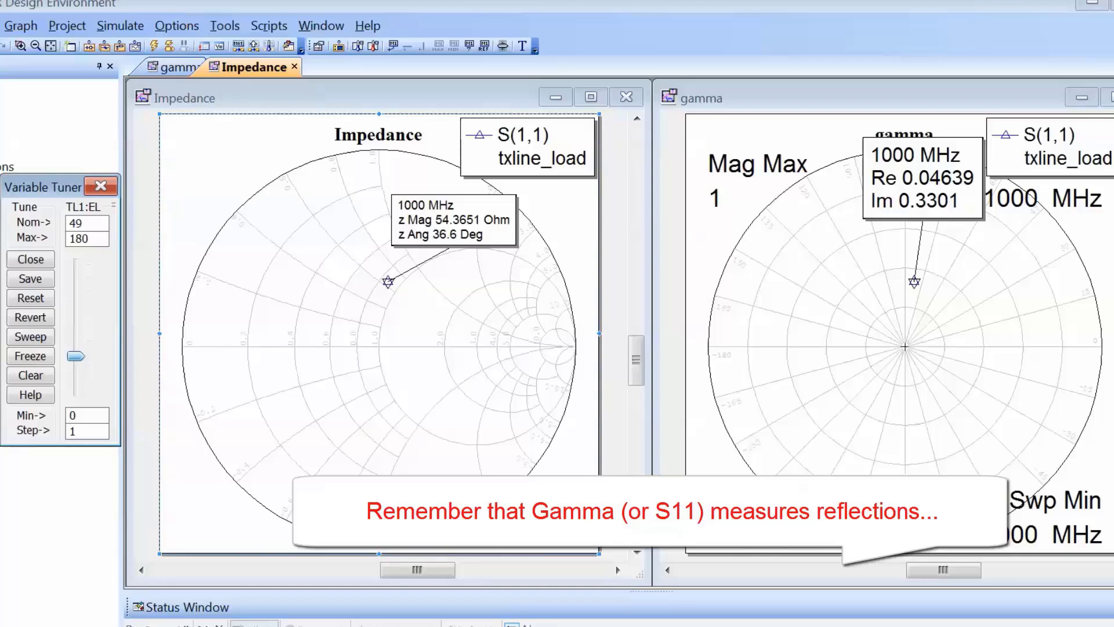
drag(76, 356, 75, 354)
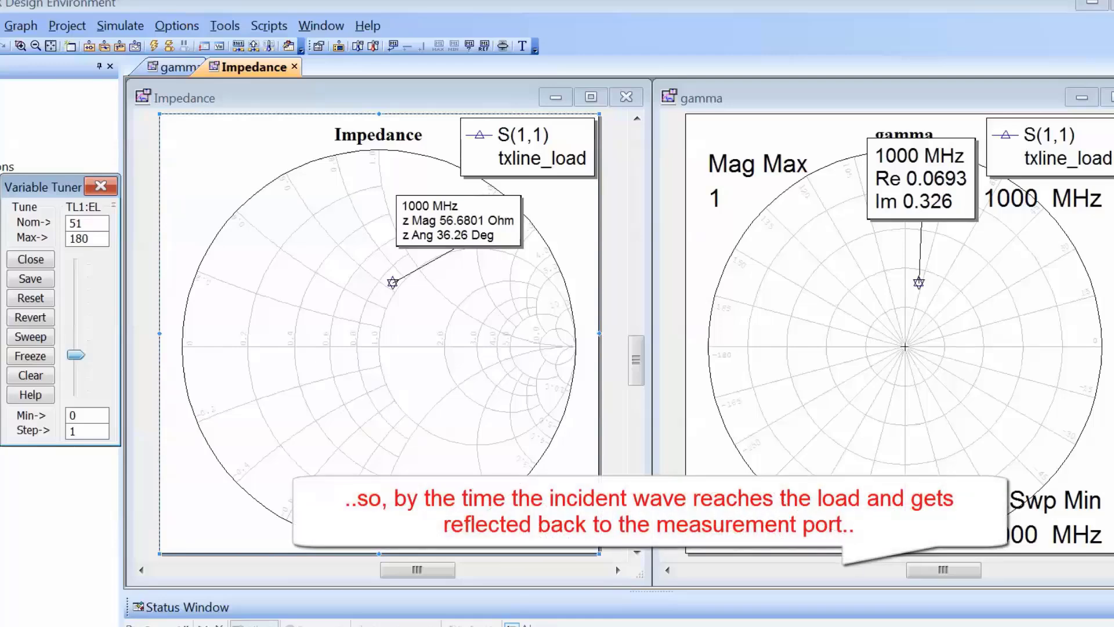
drag(75, 355, 75, 264)
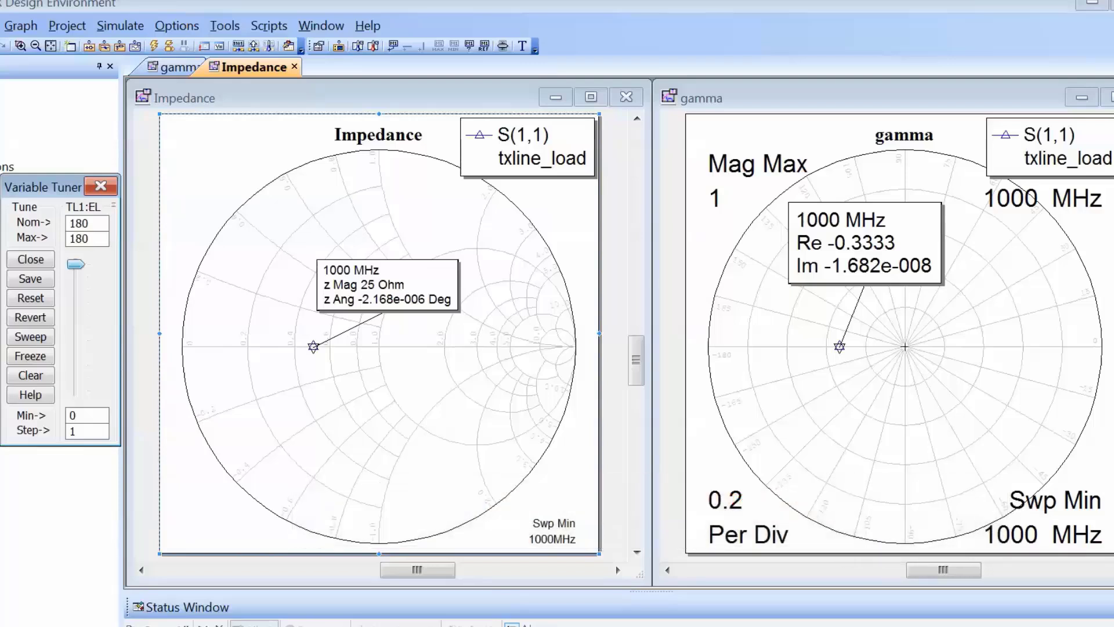
Tune TL1's EL down to 0 and back up to 180, and close the Variable Tuner
drag(75, 264, 75, 391)
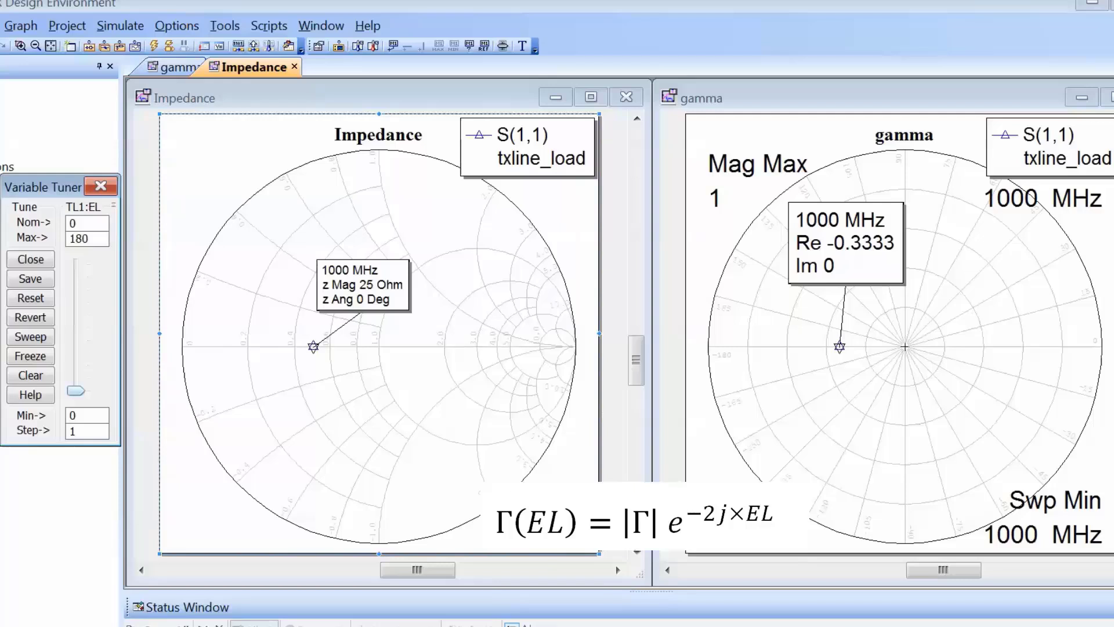
drag(76, 390, 75, 264)
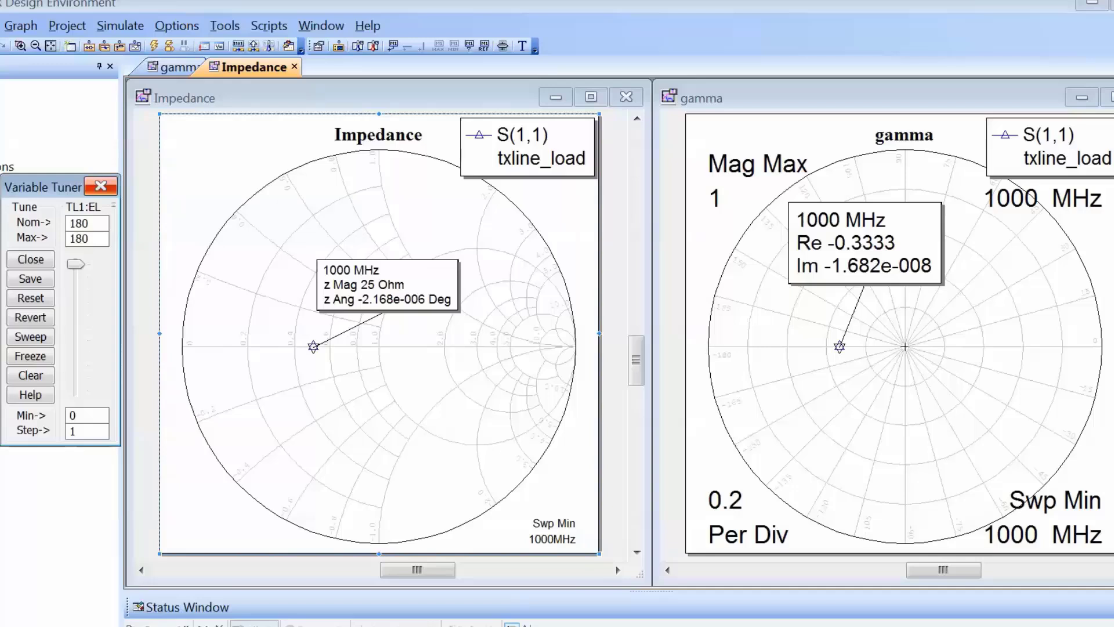
key(Escape)
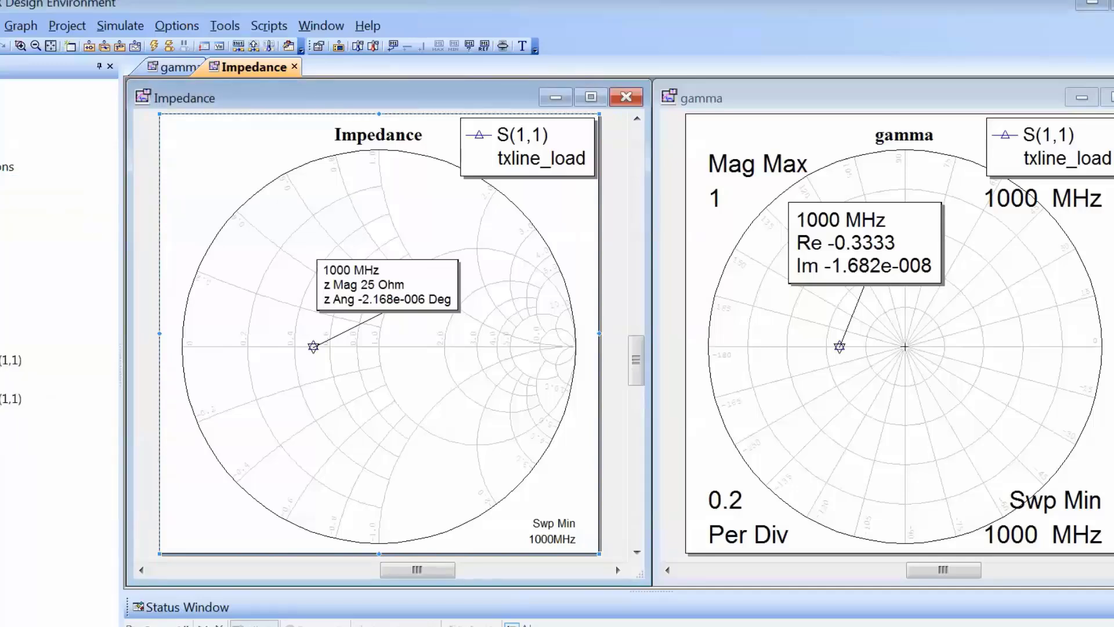
Reopen the txline_load schematic, maximize it, and disable tuning on TL1's EL parameter
double_click(1, 243)
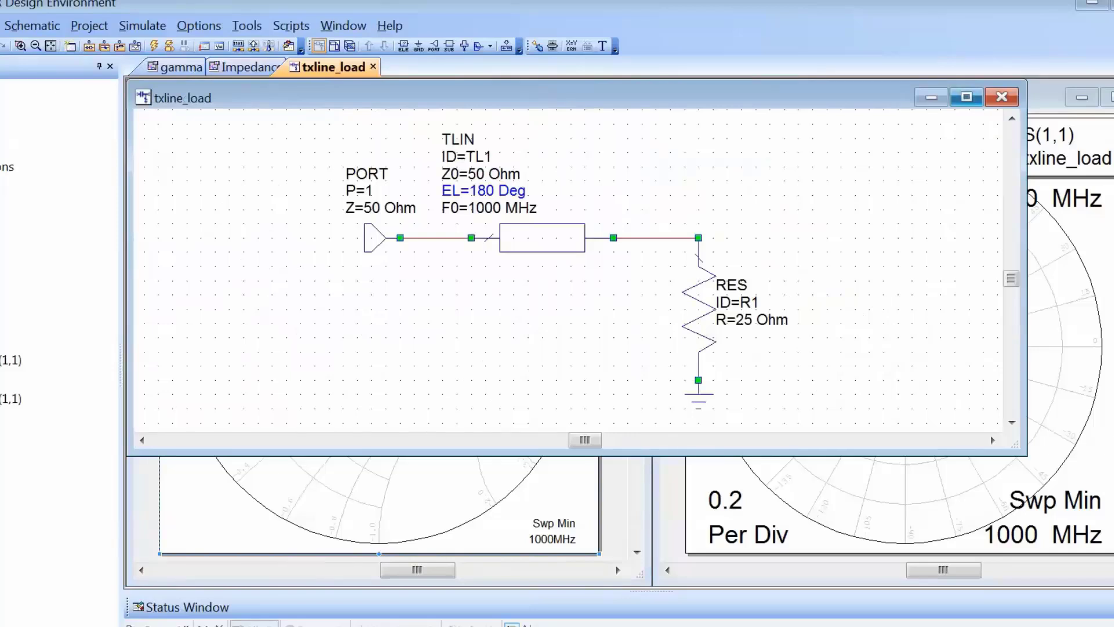
click(966, 97)
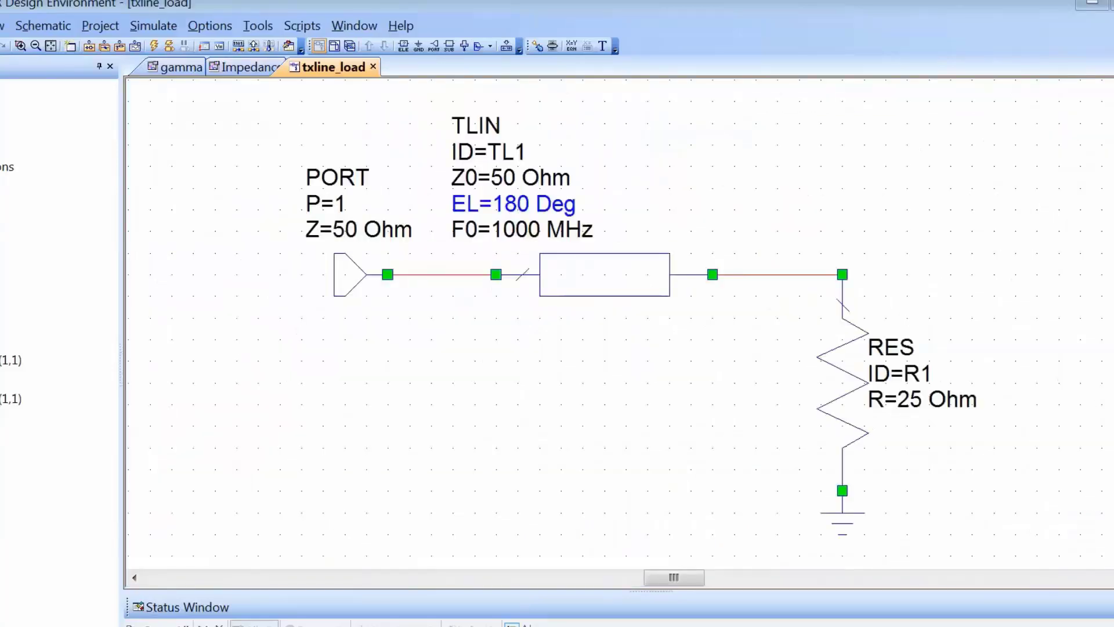
click(537, 46)
click(513, 204)
key(Escape)
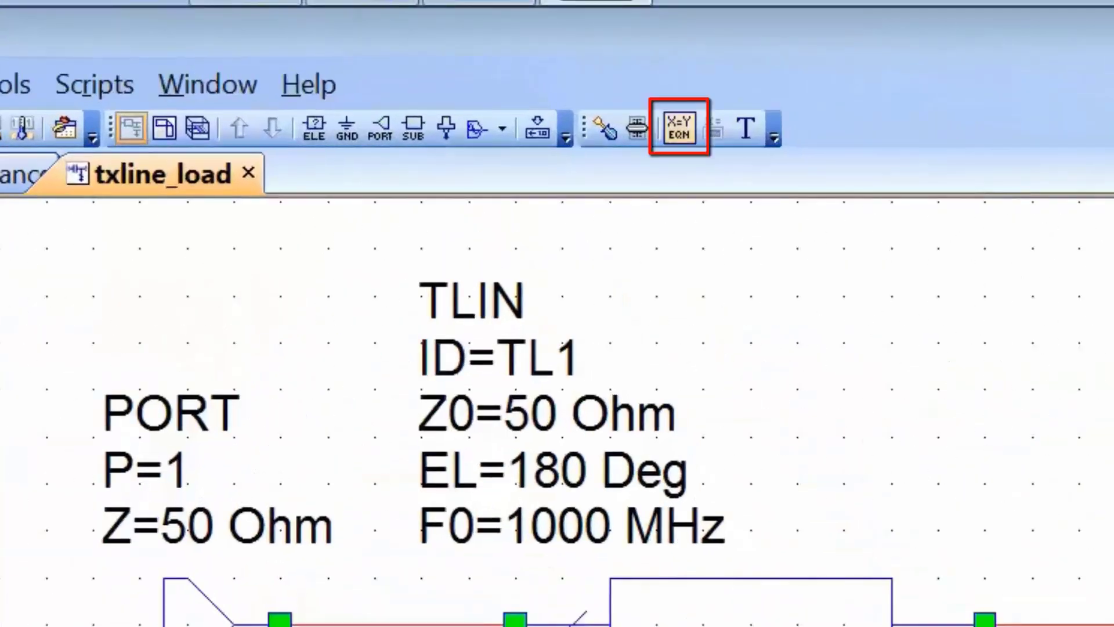
Add the equation EL_range=0 in the empty area below the port in the schematic
click(679, 127)
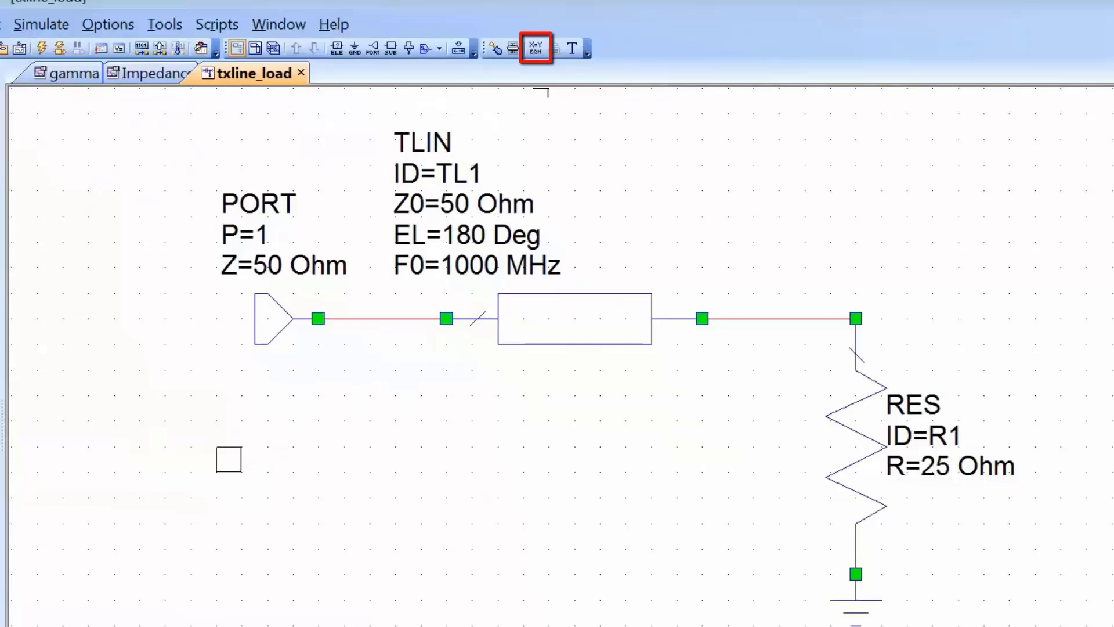
click(229, 459)
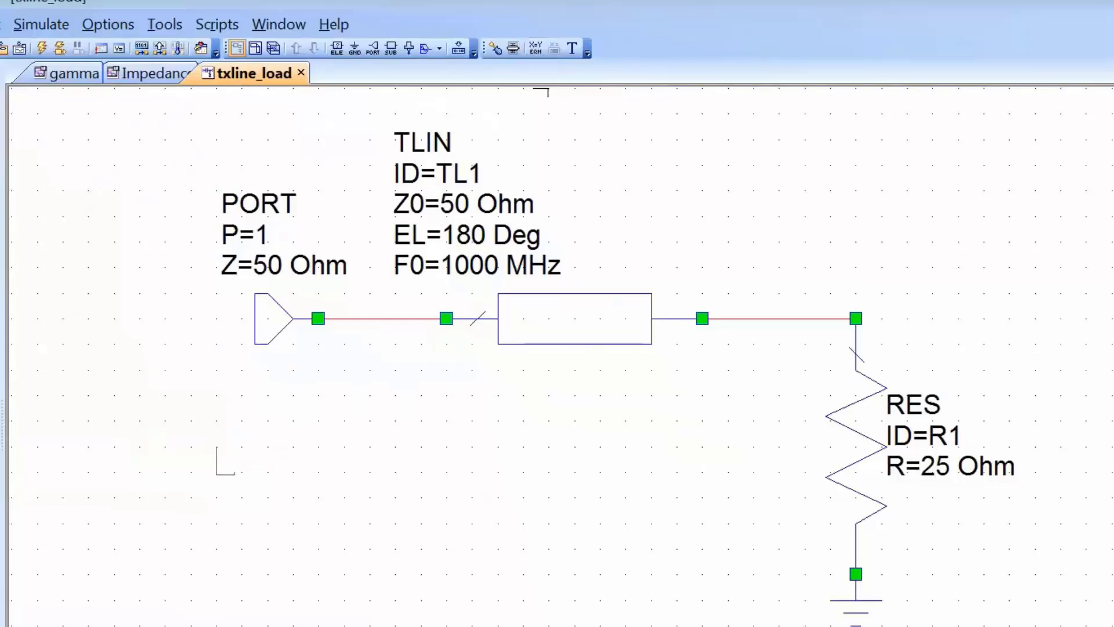
text(EL_range)
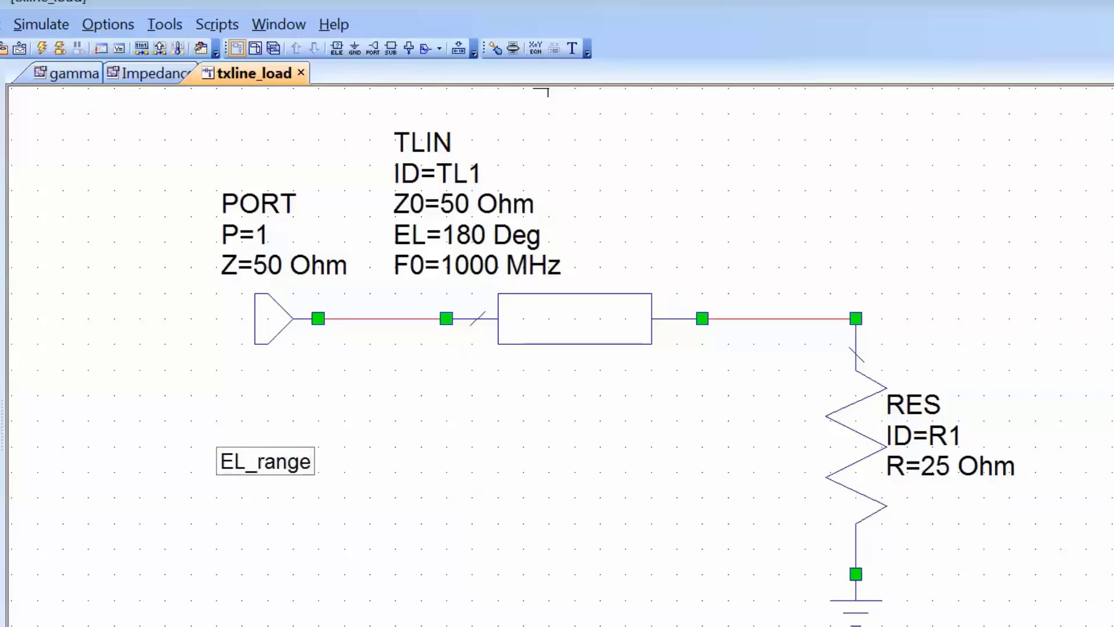
text(=0)
key(Return)
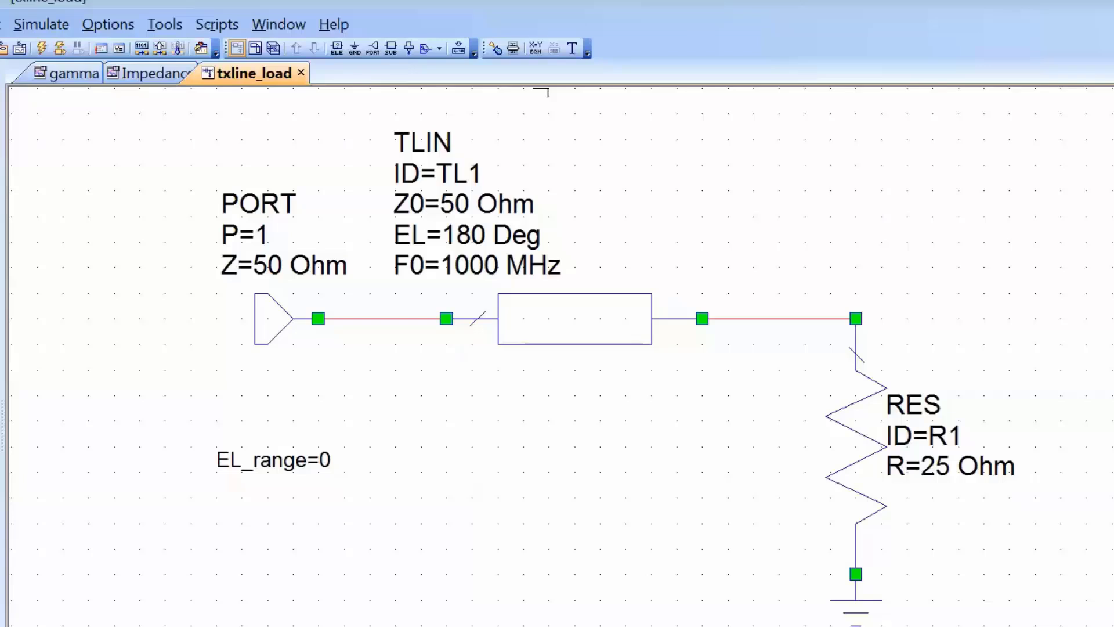
Add a SWPVAR swept variable control element to the schematic below the transmission line TL1
key(ctrl+l)
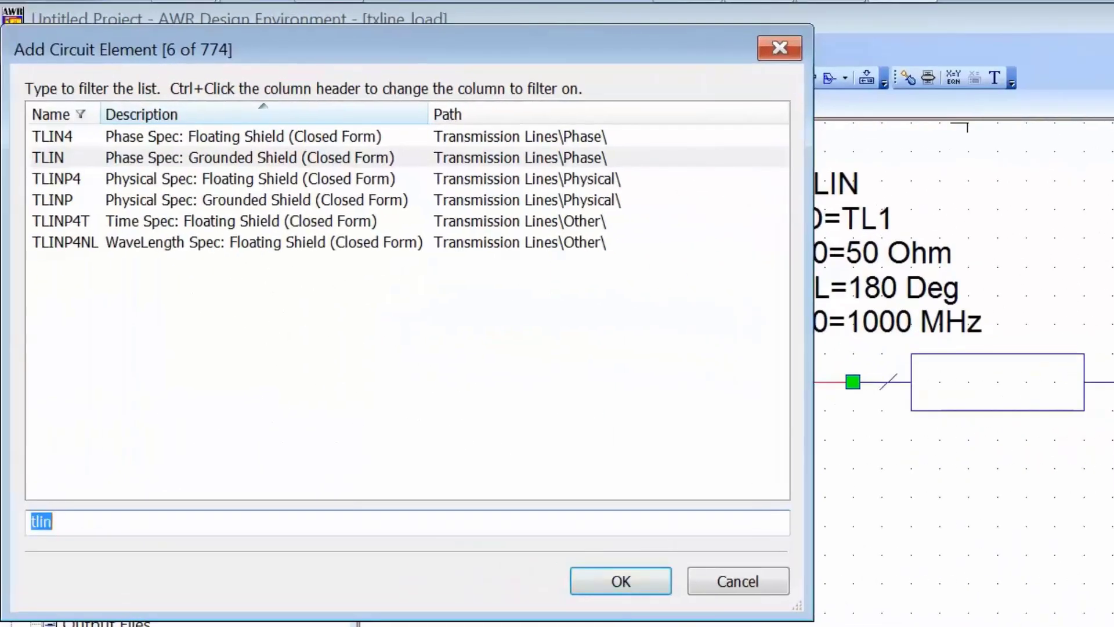
text(var)
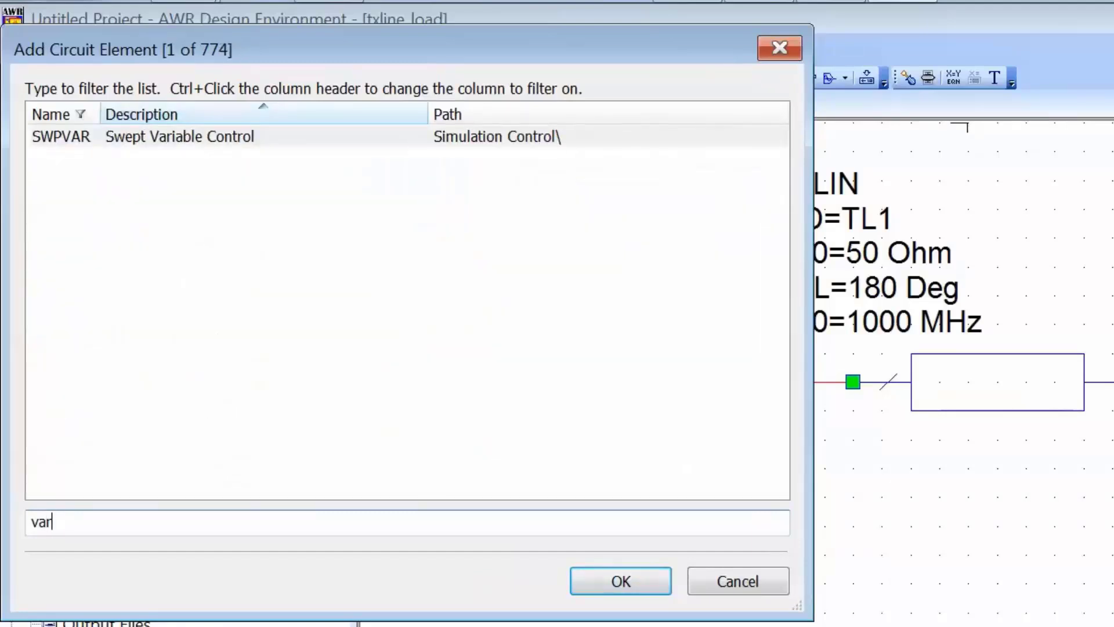
key(Down)
key(Return)
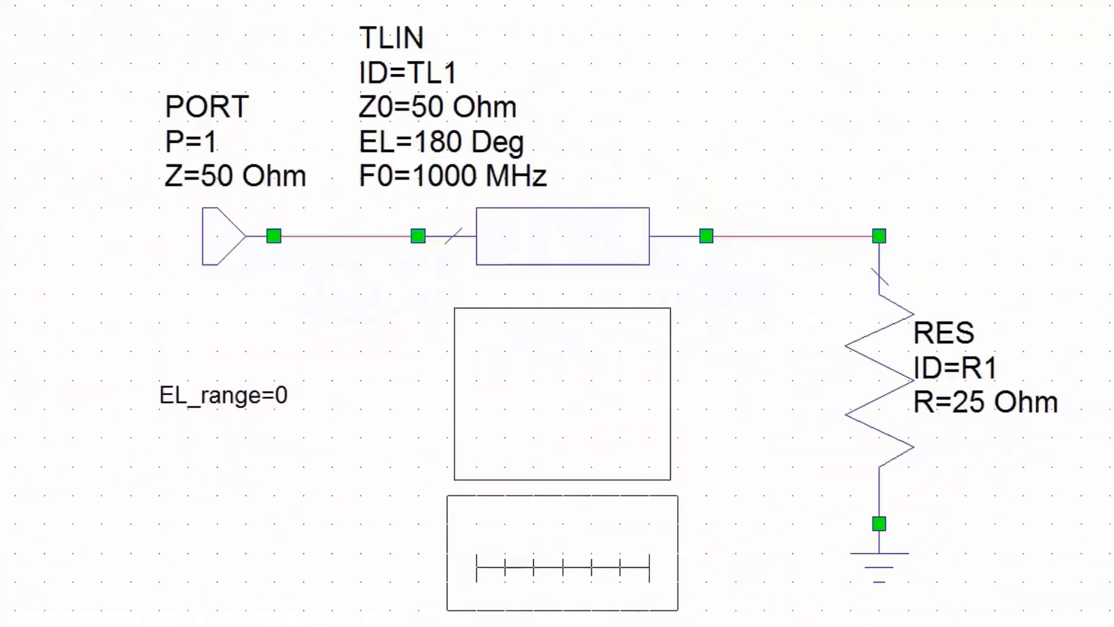
click(563, 553)
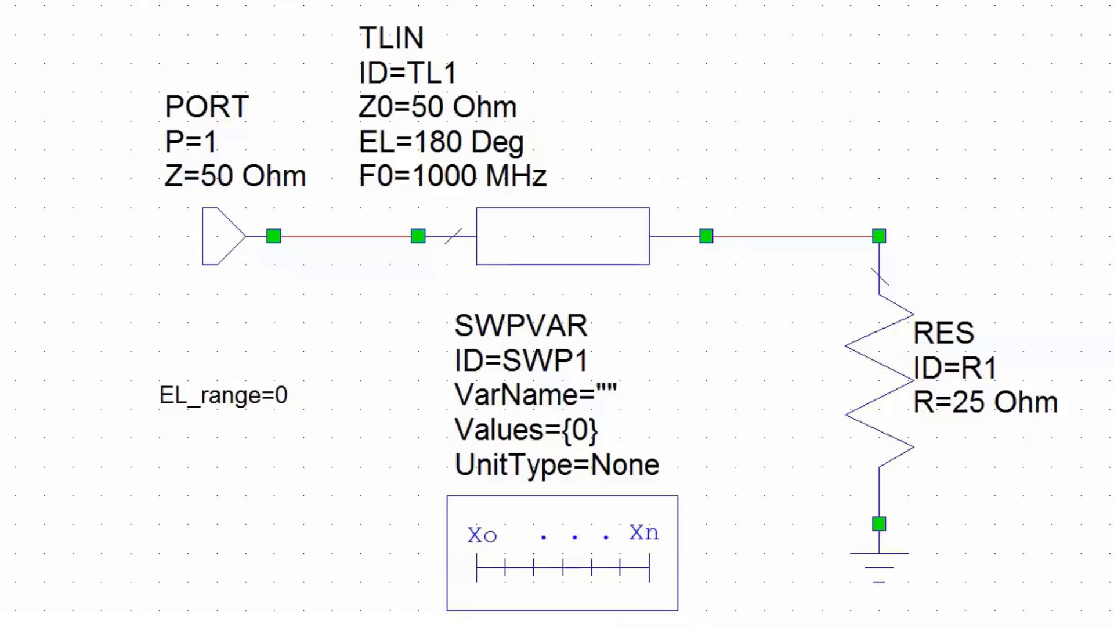
Set the VarName of the SWPVAR element to "EL_range"
double_click(607, 395)
click(611, 396)
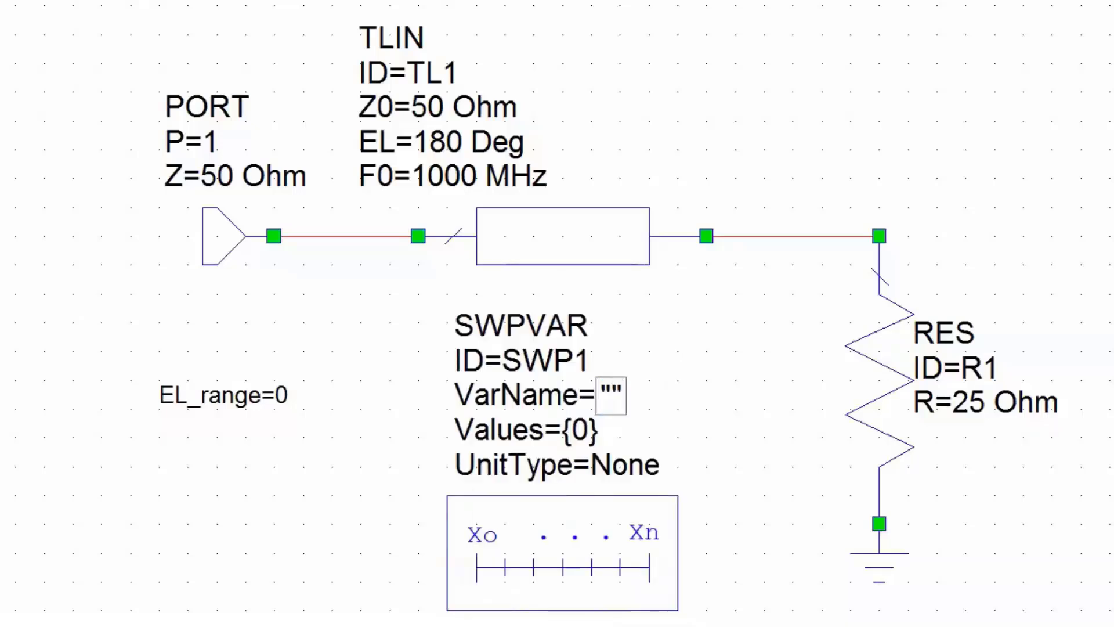
text(EL_)
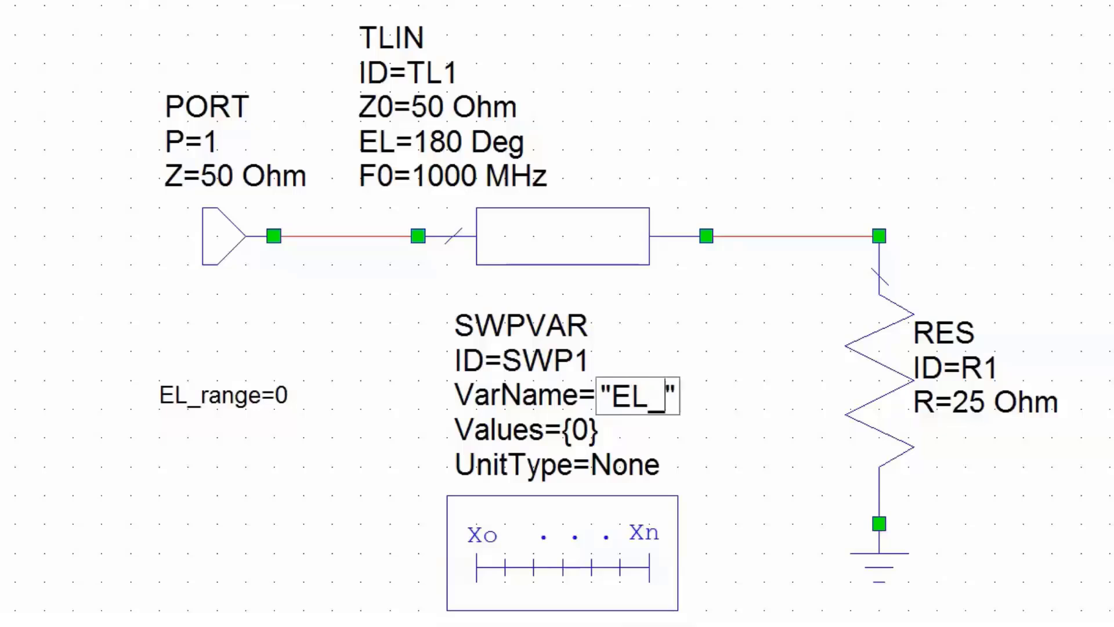
text(range)
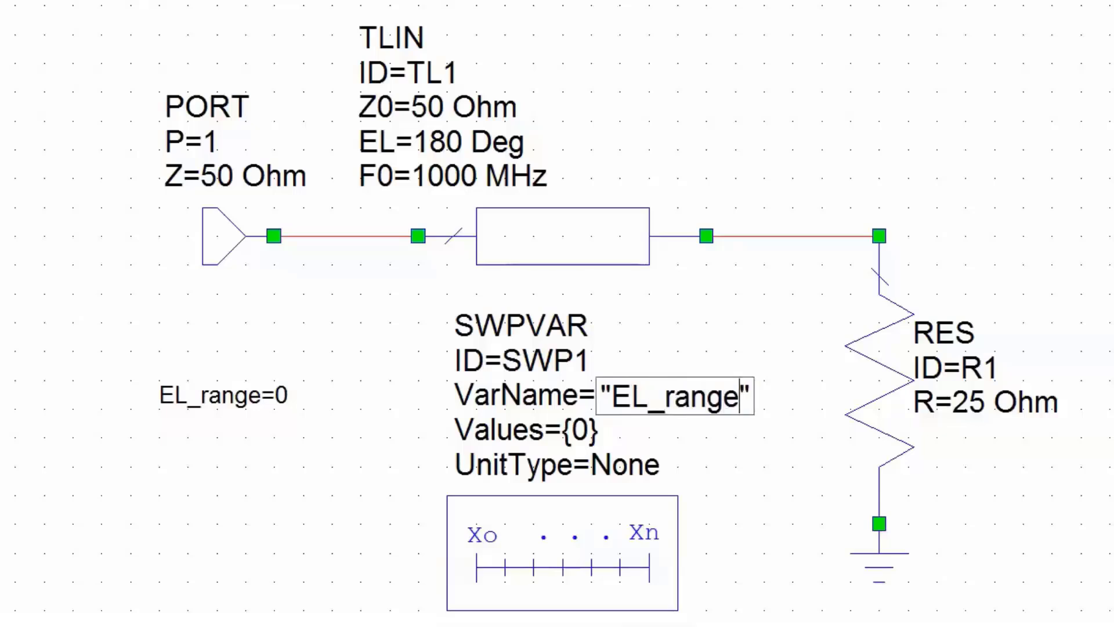
key(Return)
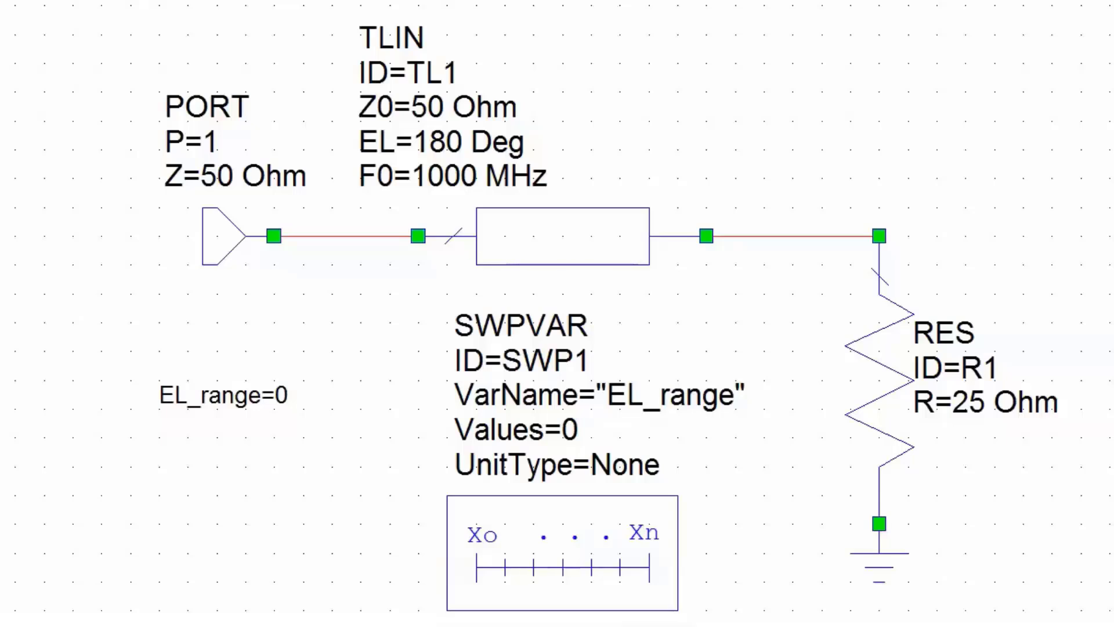
Set the Values of the SWPVAR element to stepped(0,180,10) in its element properties
double_click(571, 431)
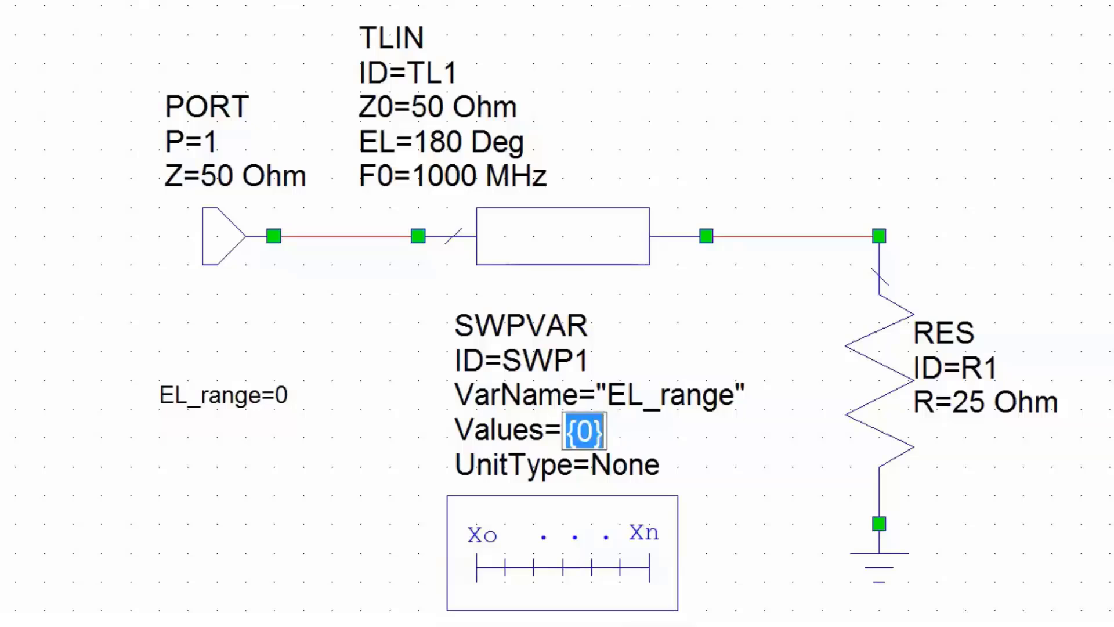
click(592, 431)
right_click(567, 515)
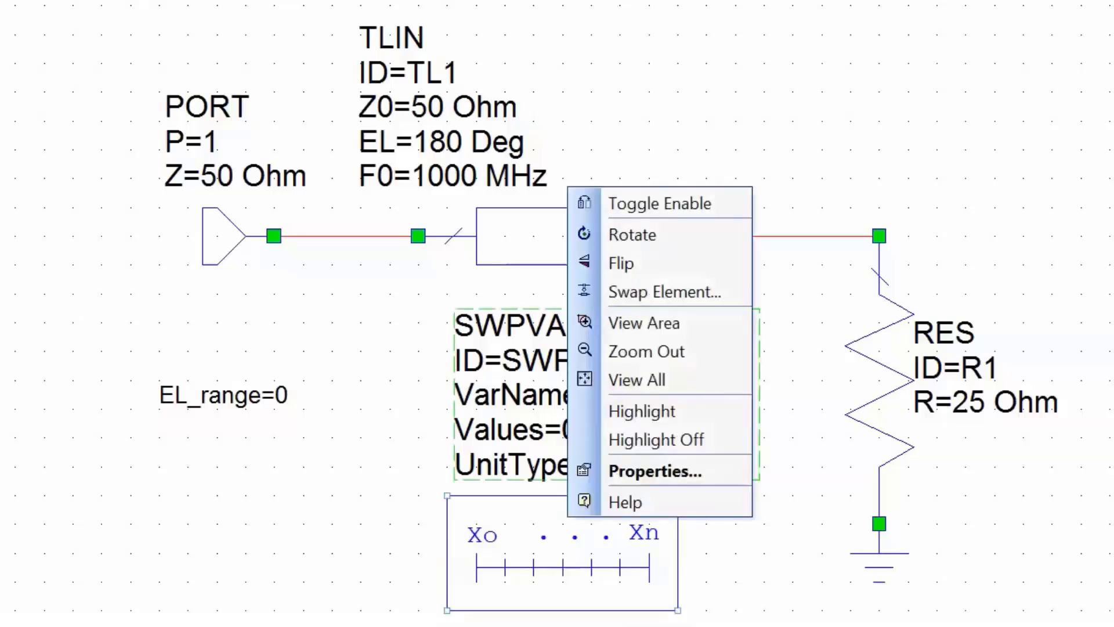
click(655, 471)
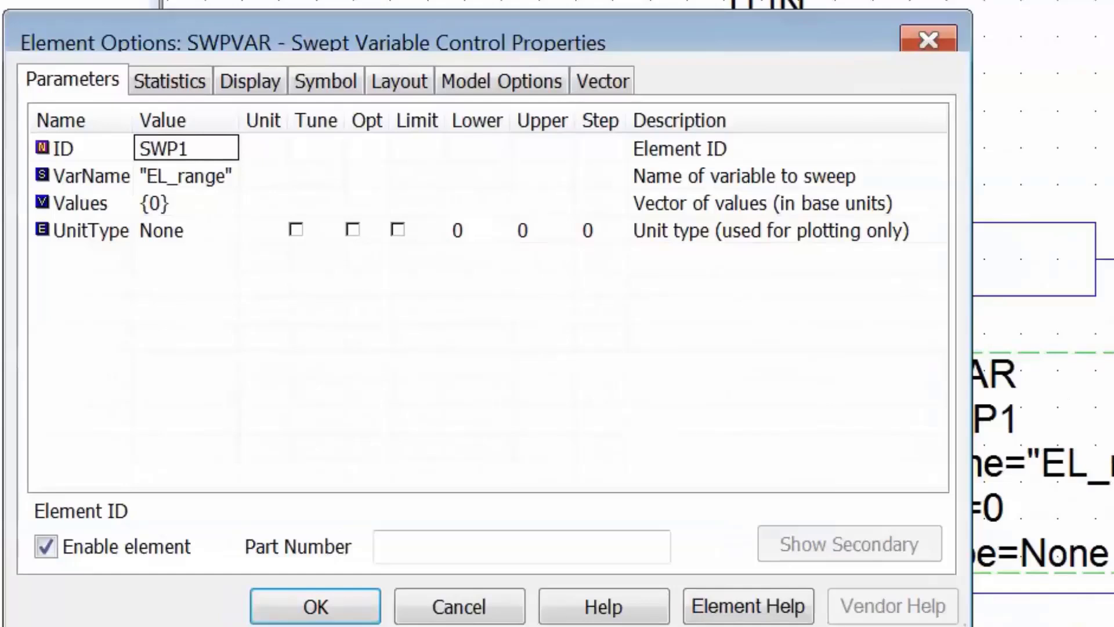
click(186, 203)
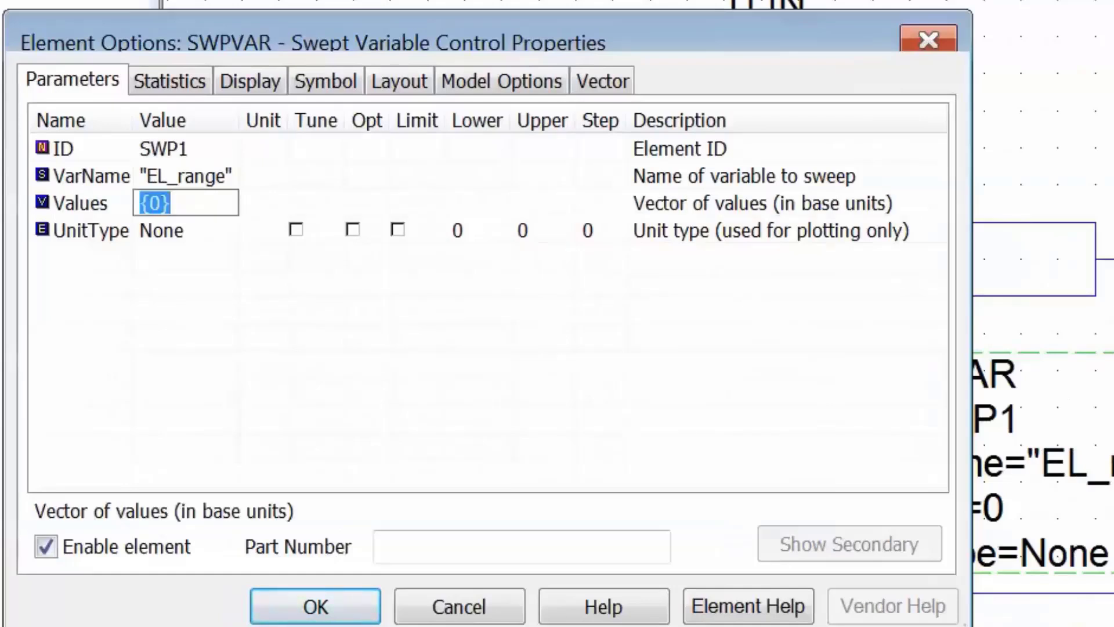
key(BackSpace)
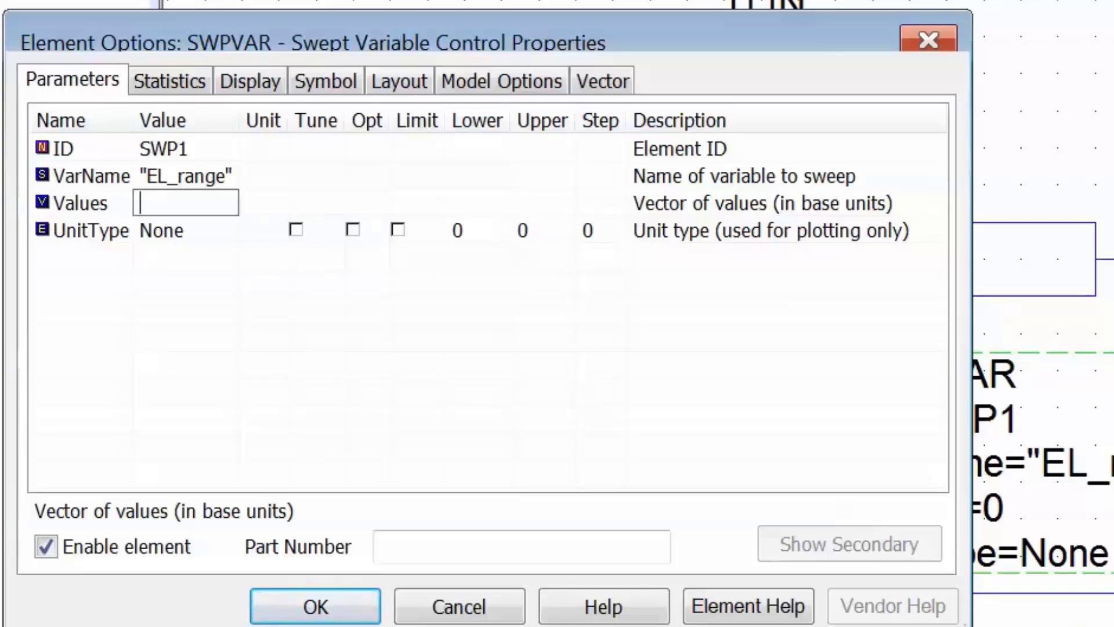
text(stepped)
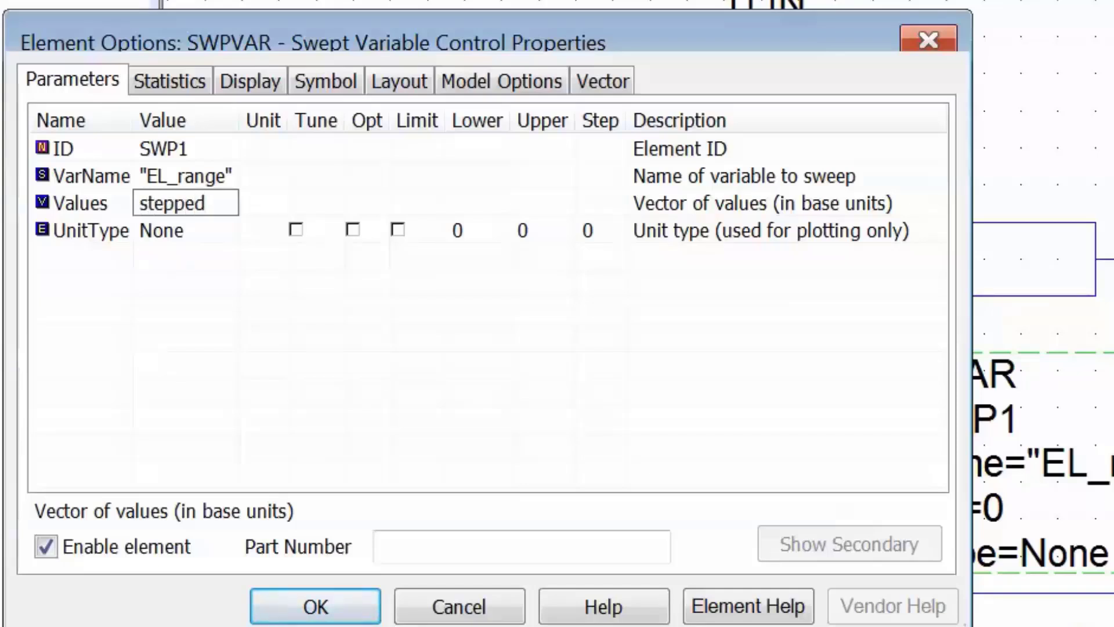
text((0,18)
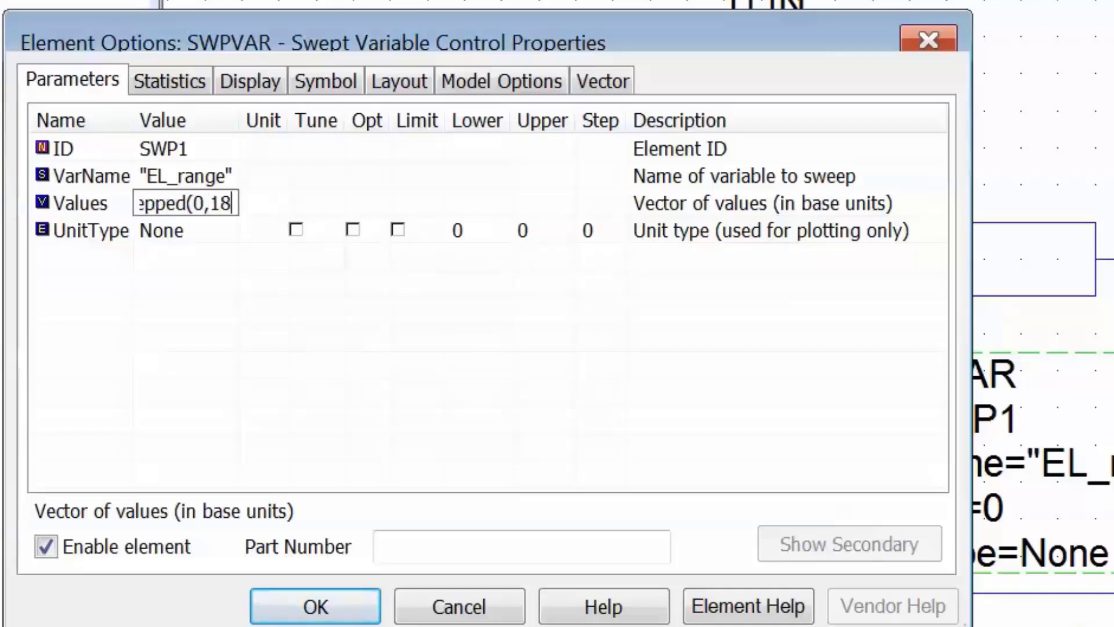
text(0,)
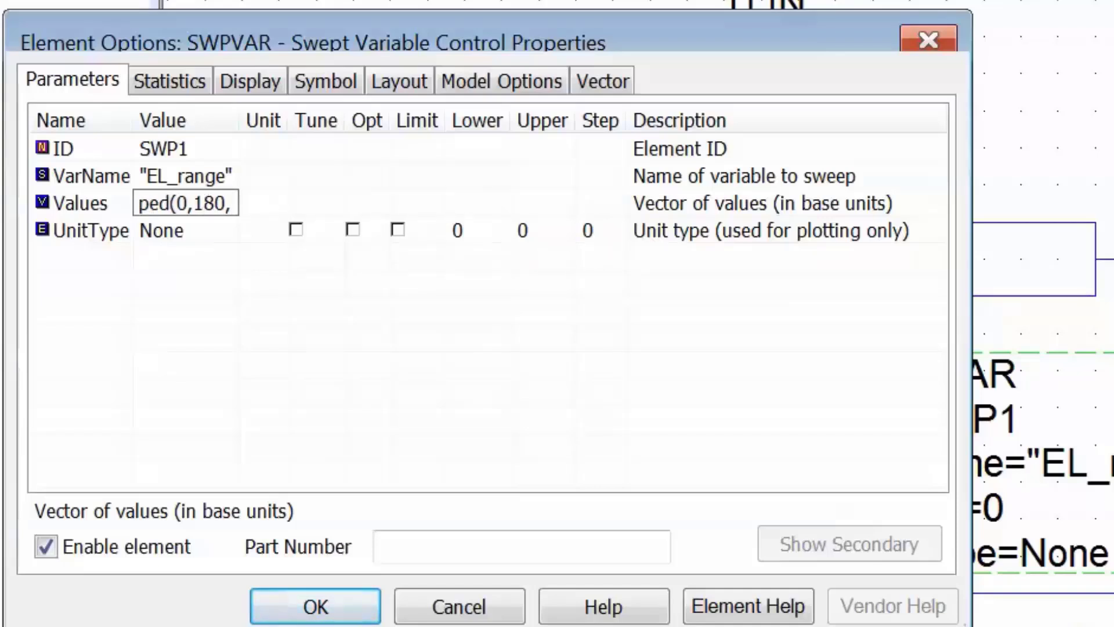
text(10))
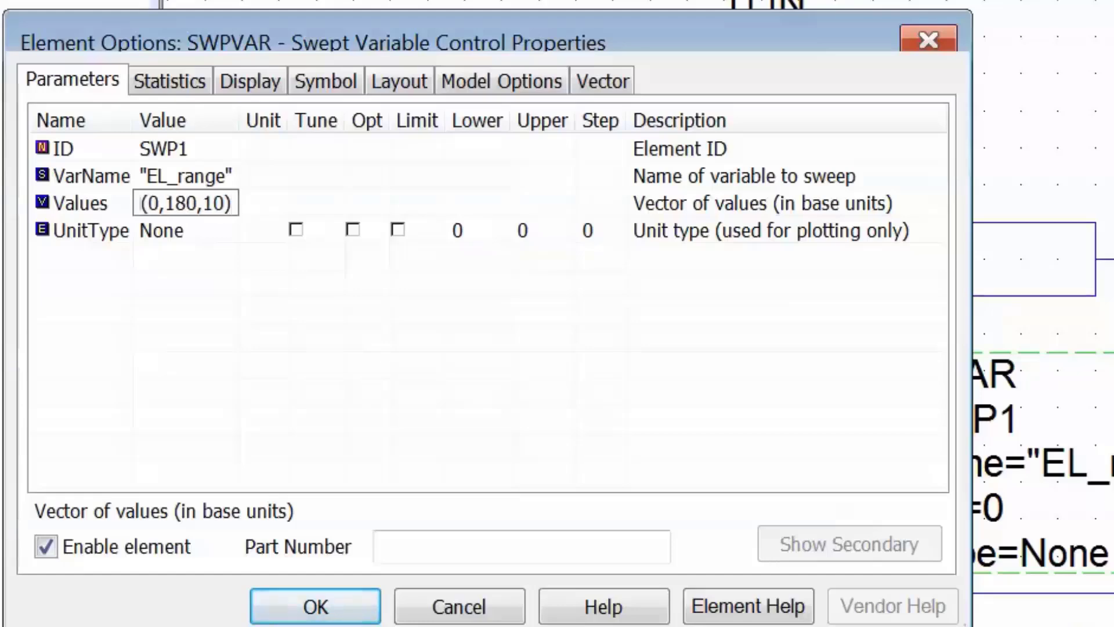
key(Return)
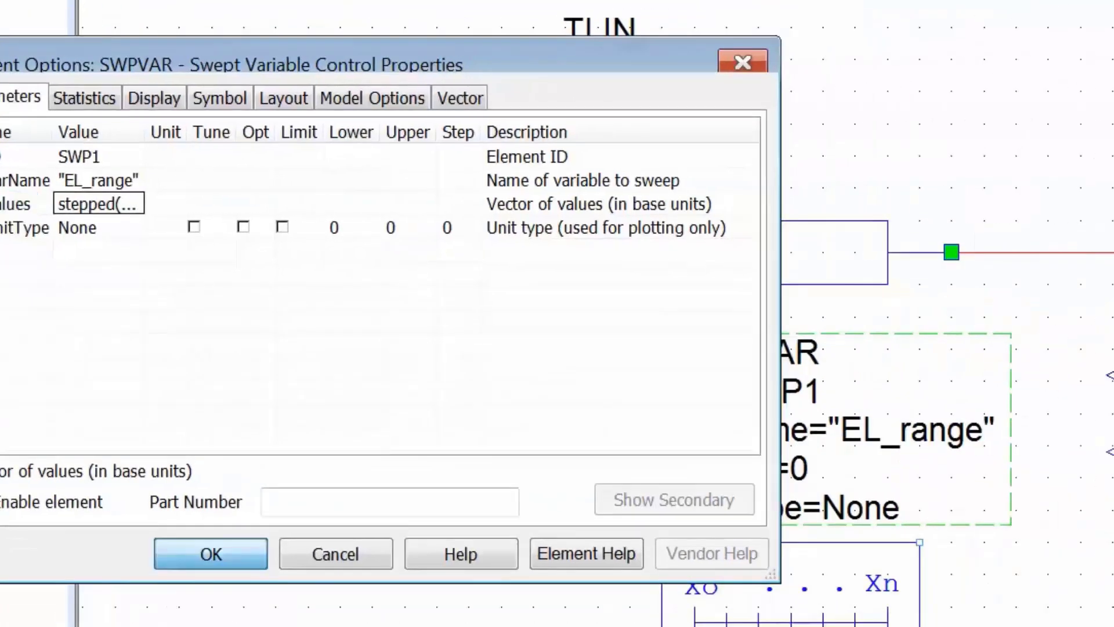
key(Return)
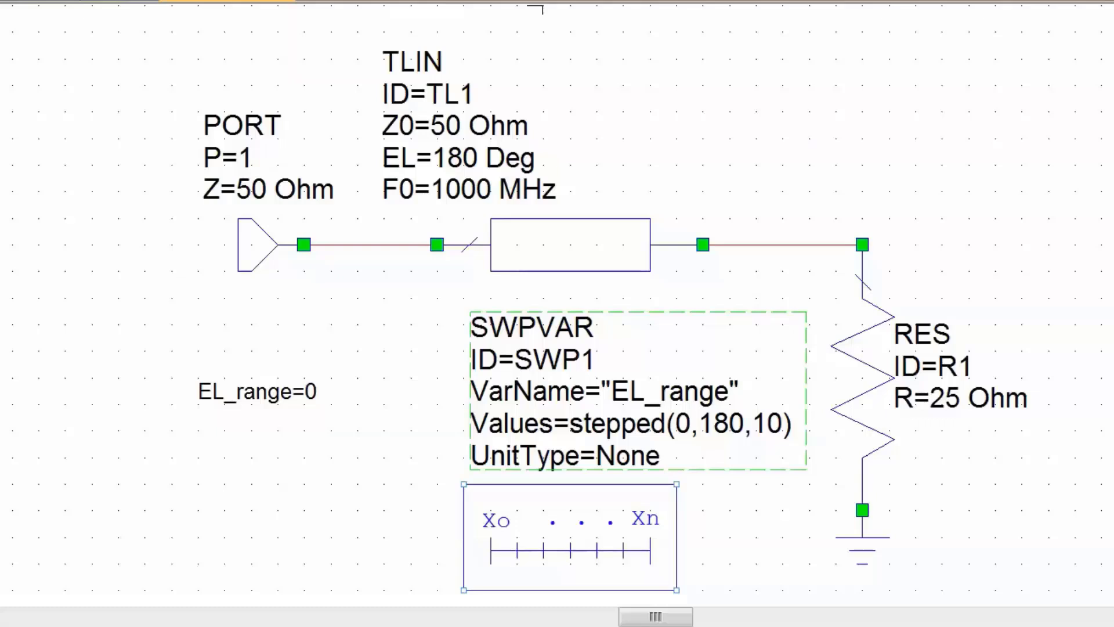
Set the electrical length EL of transmission line TL1 to the variable EL_range
double_click(459, 158)
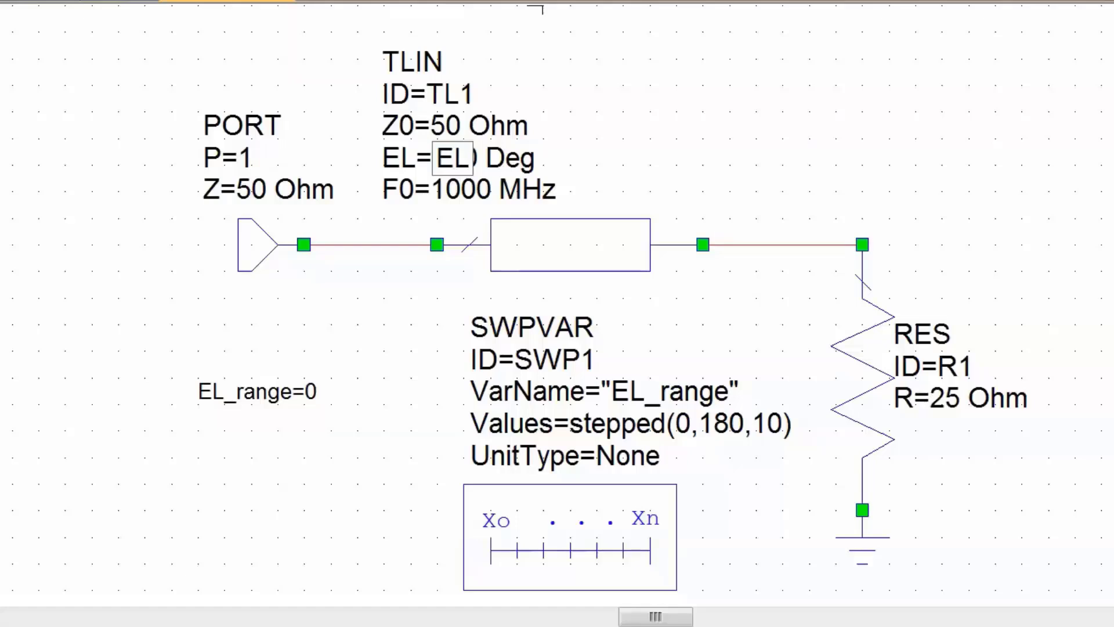
text(_range)
key(Return)
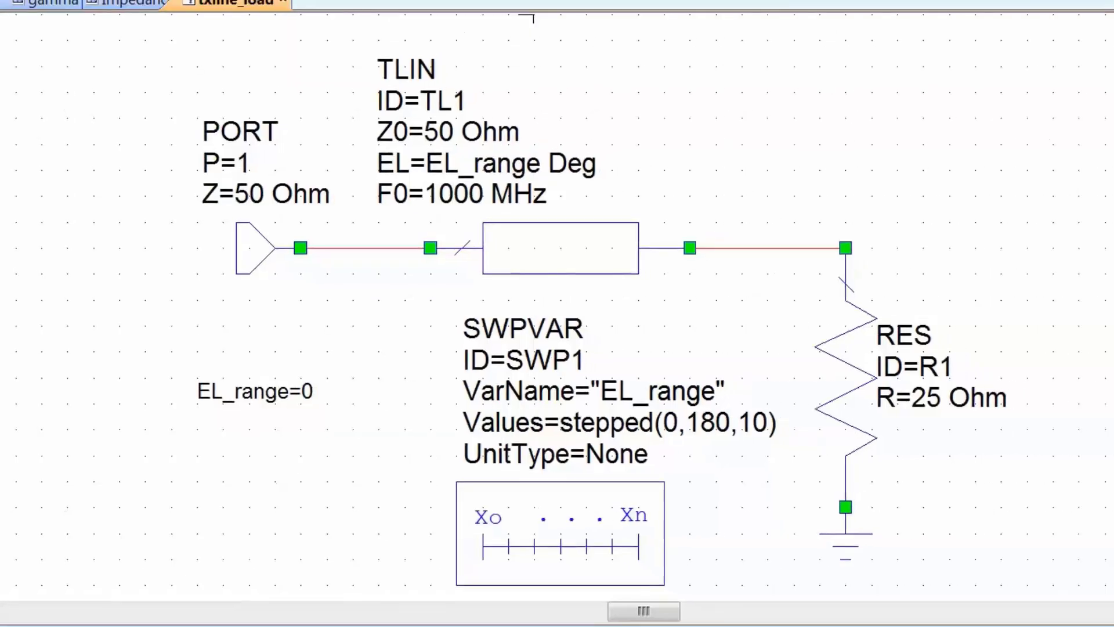
Check the SWPVAR.SWP1 sweep setting of the gamma graph's S(1,1) measurement, keeping Plot all traces
click(61, 25)
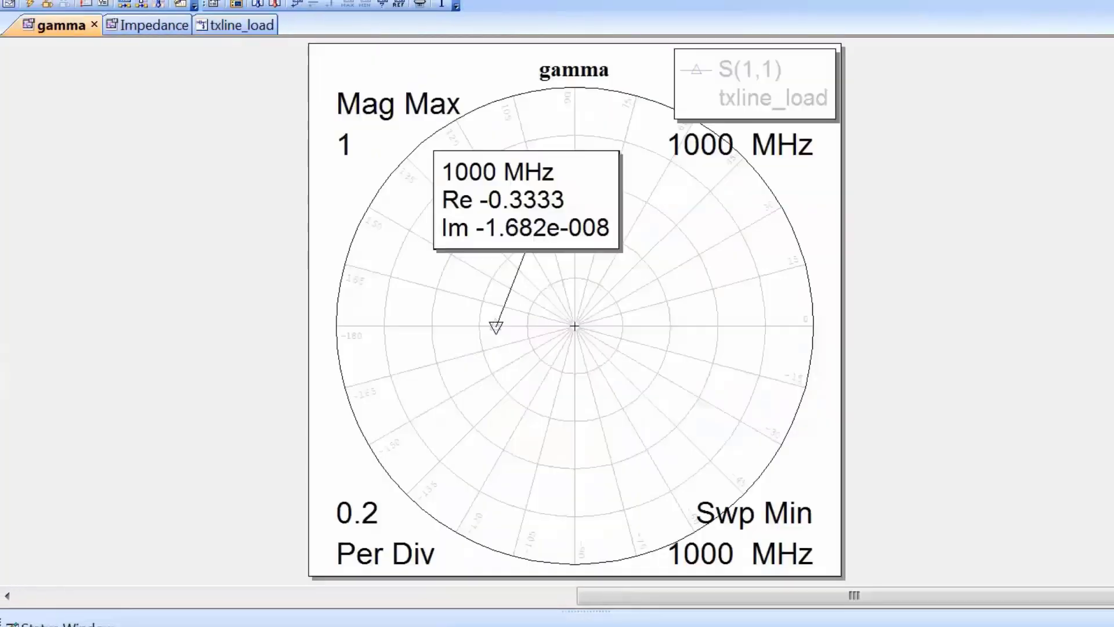
right_click(554, 340)
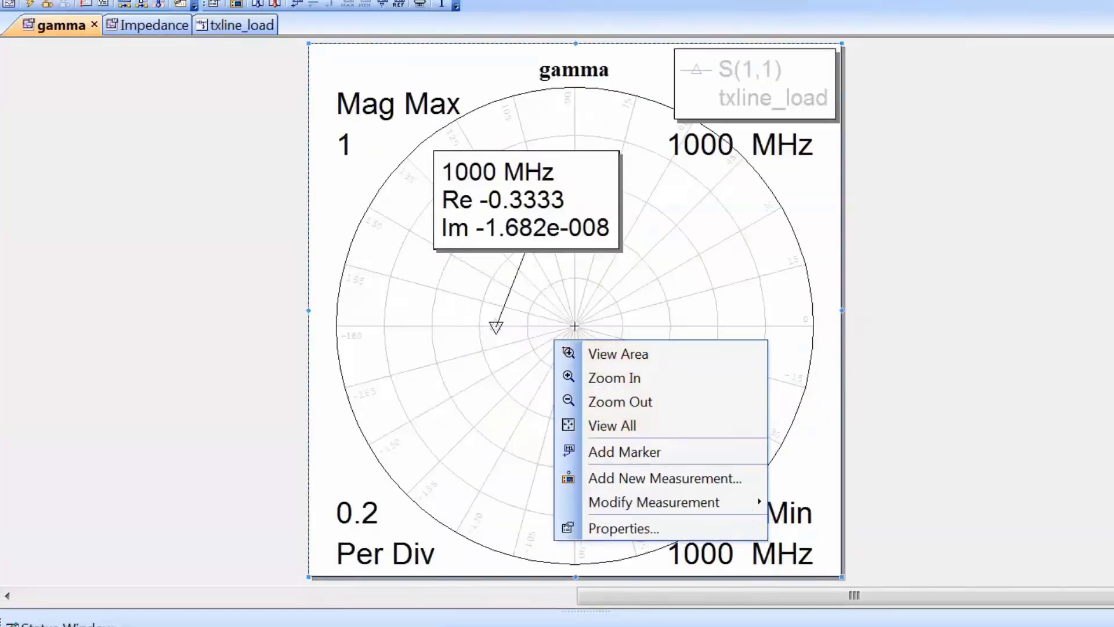
mouse_move(654, 501)
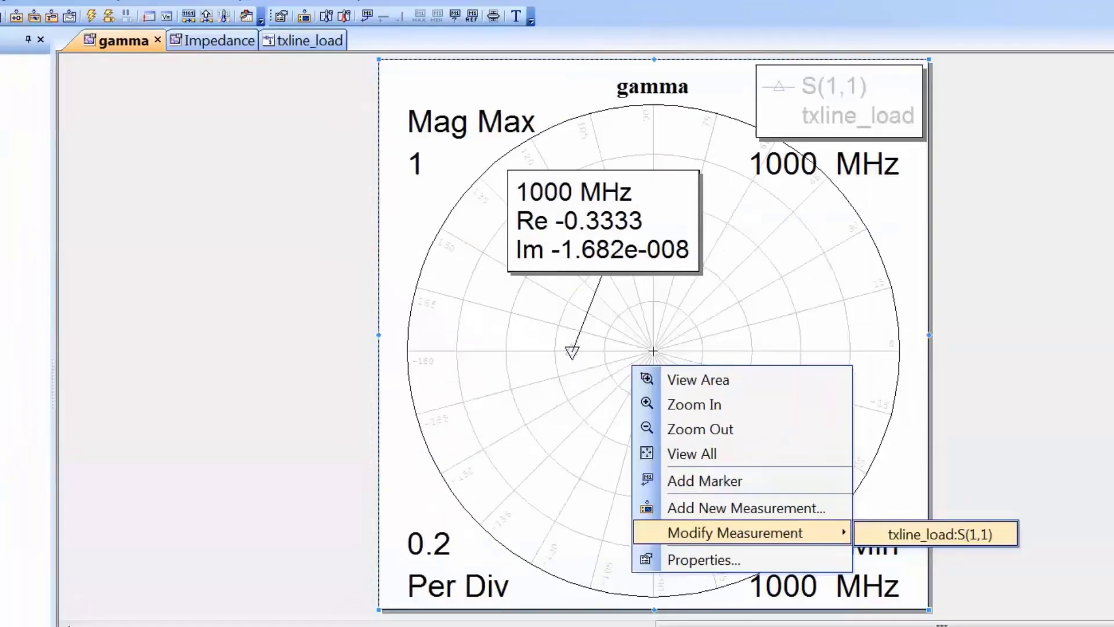
click(853, 503)
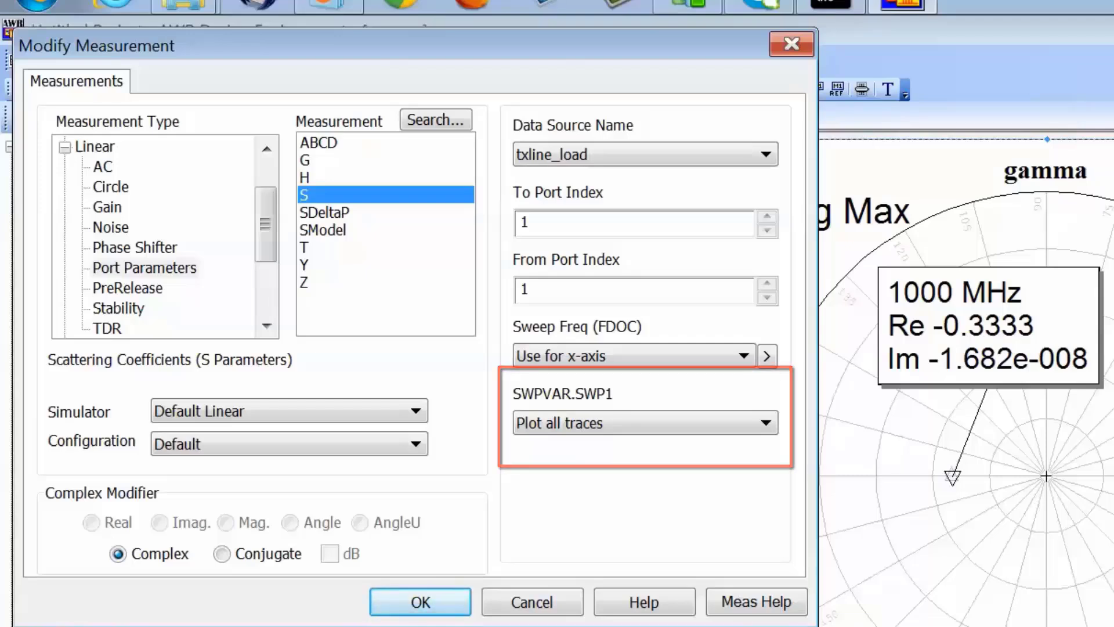
key(Return)
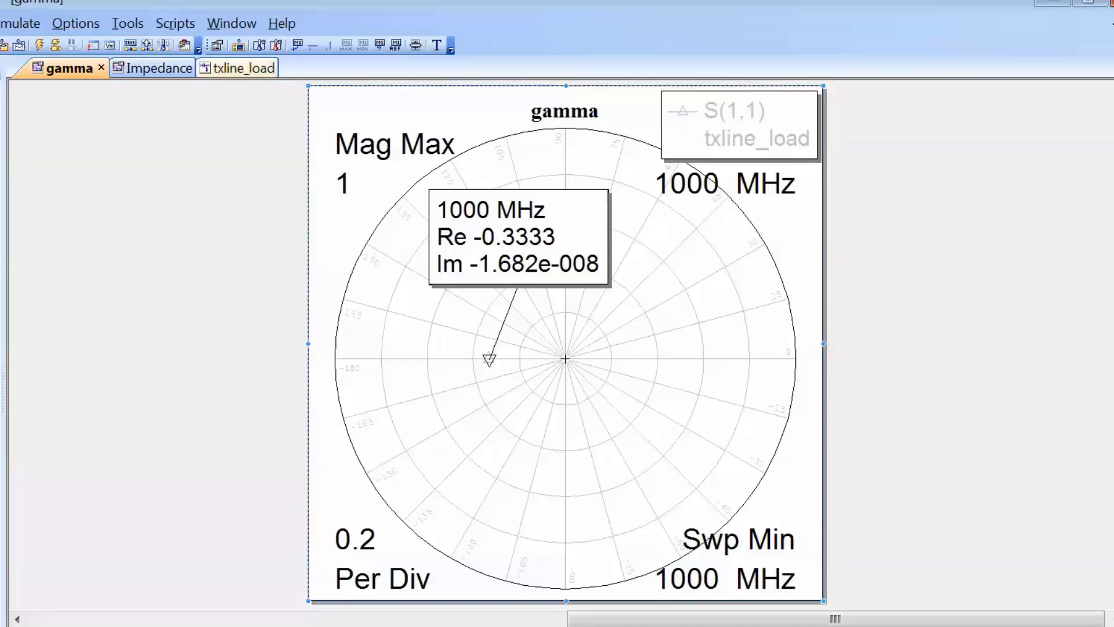
Tile only the gamma and Impedance graphs vertically, with the txline_load schematic closed, and run the simulation
click(246, 68)
click(275, 68)
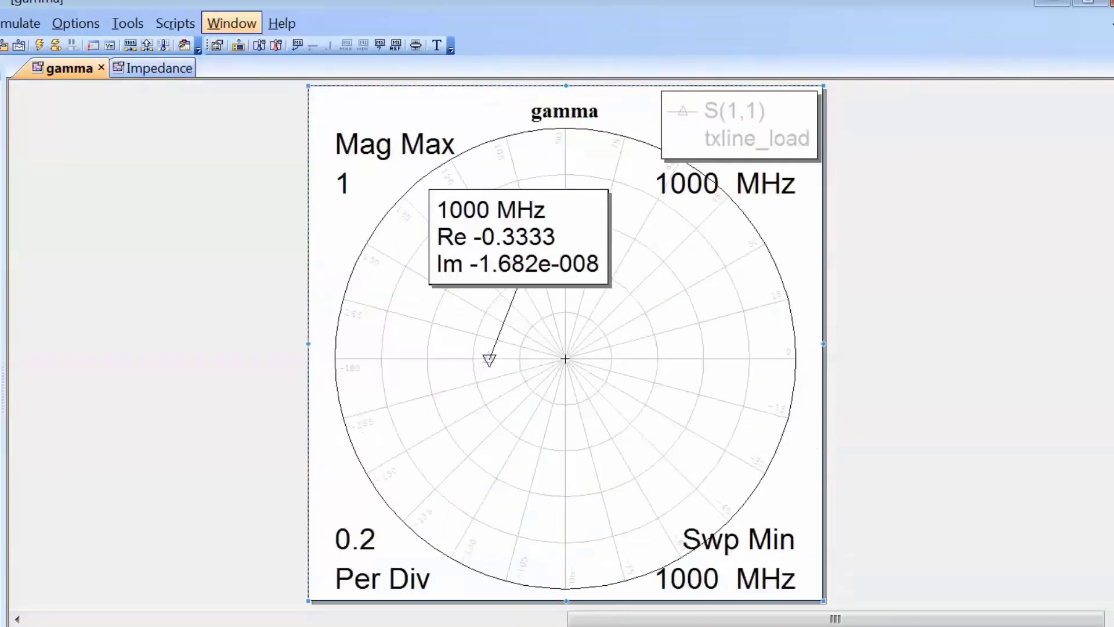
click(231, 24)
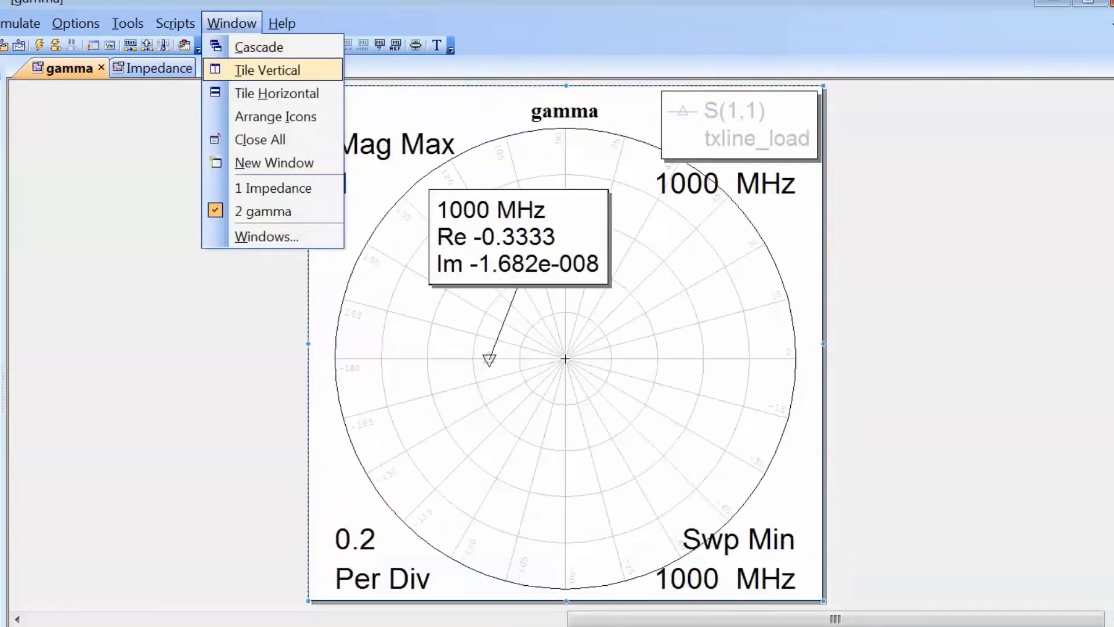
click(267, 69)
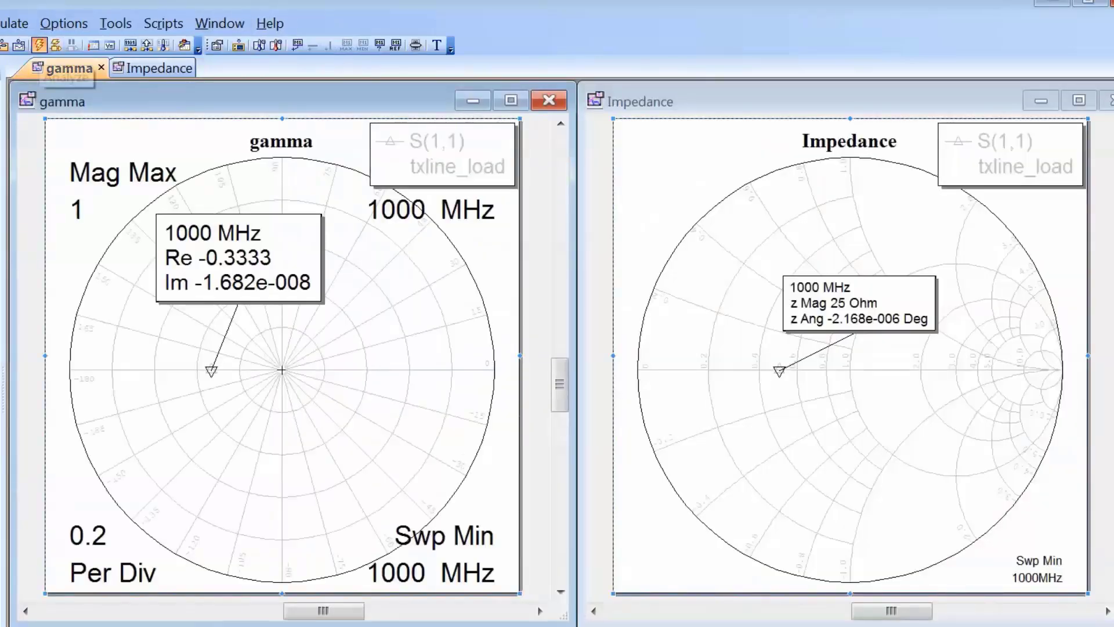
click(39, 45)
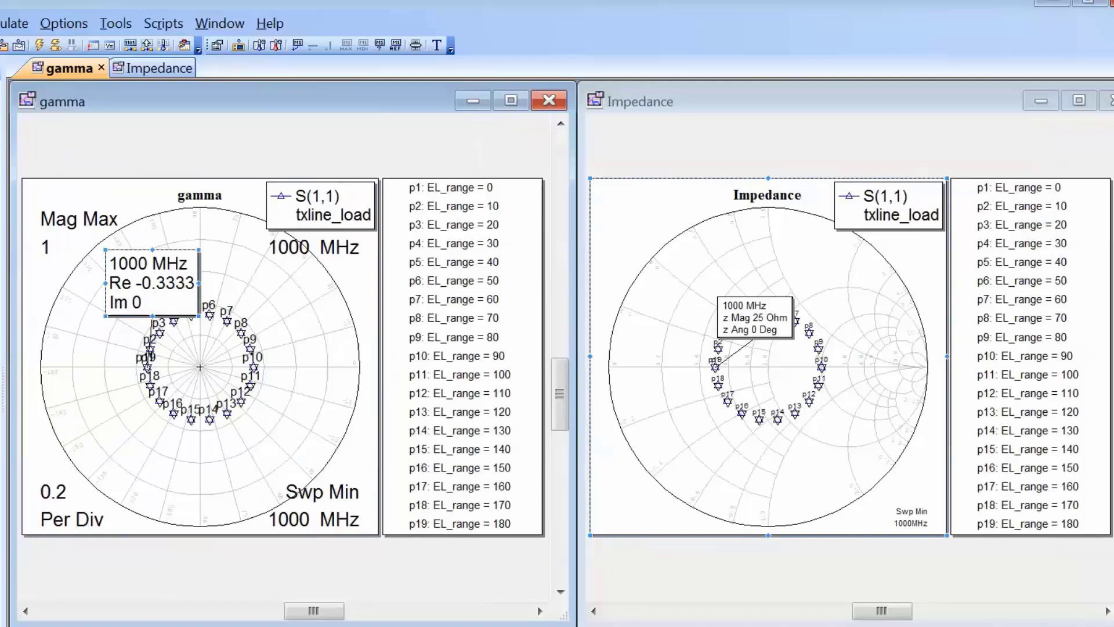
Move the marker labels on the gamma and Impedance graphs off the swept points, and delete both 1000 MHz markers
drag(152, 283, 130, 263)
click(755, 317)
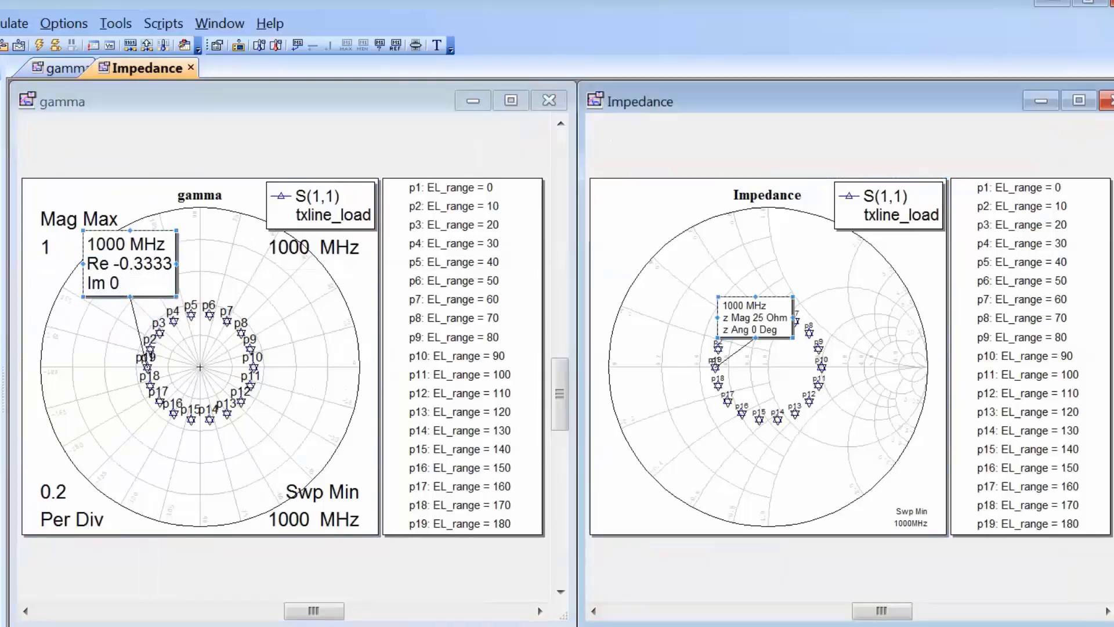
mouse_move(755, 317)
mouse_down()
mouse_move(671, 298)
mouse_move(663, 283)
mouse_up()
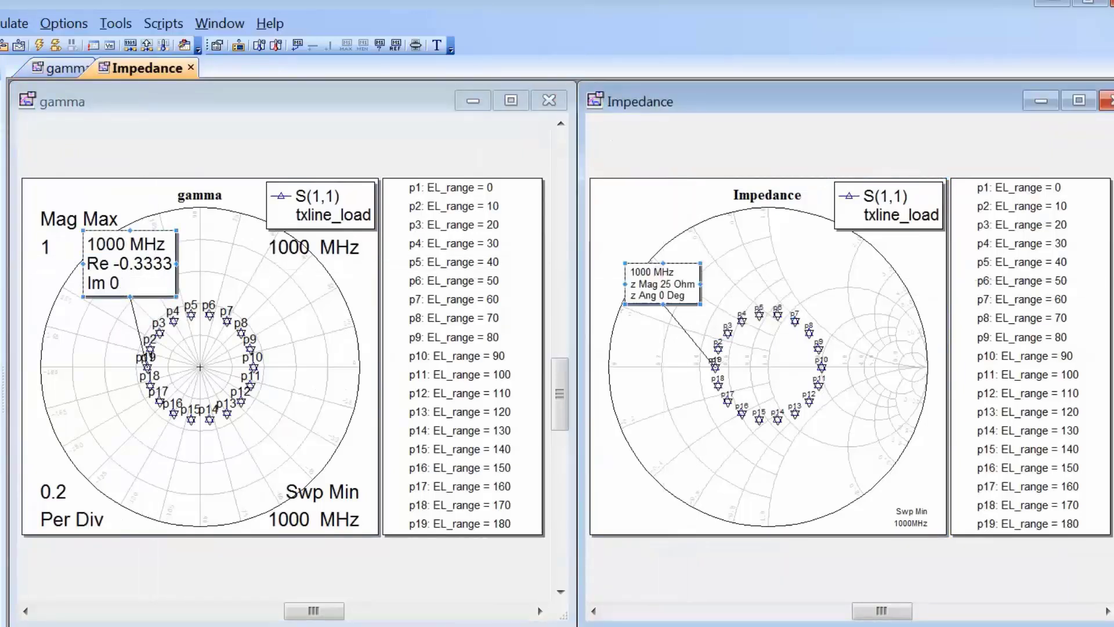
key(Delete)
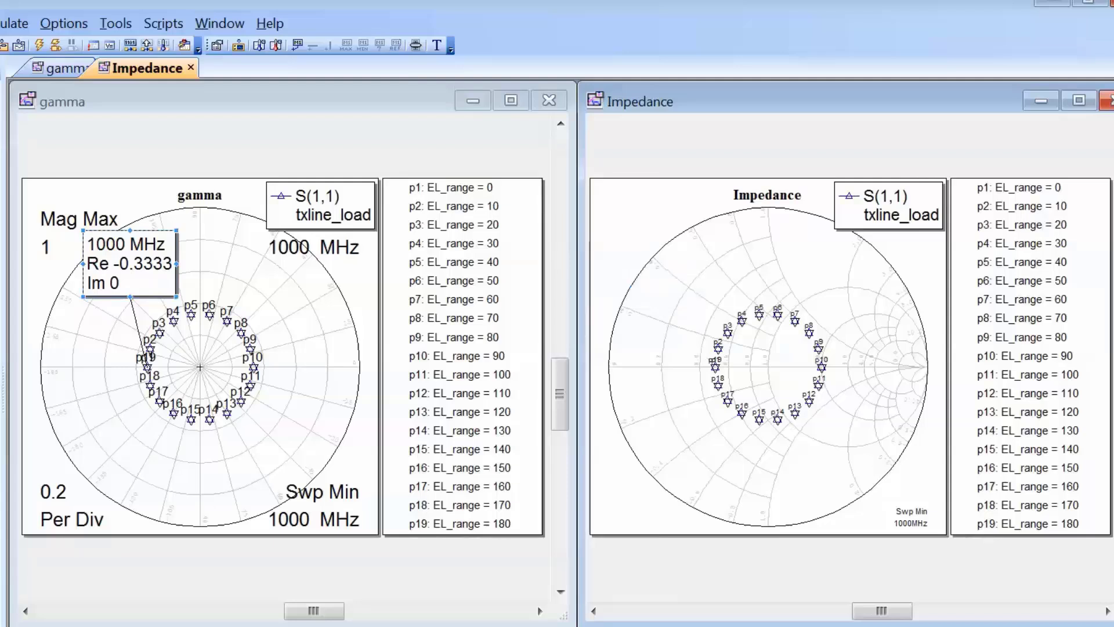
click(130, 264)
key(Delete)
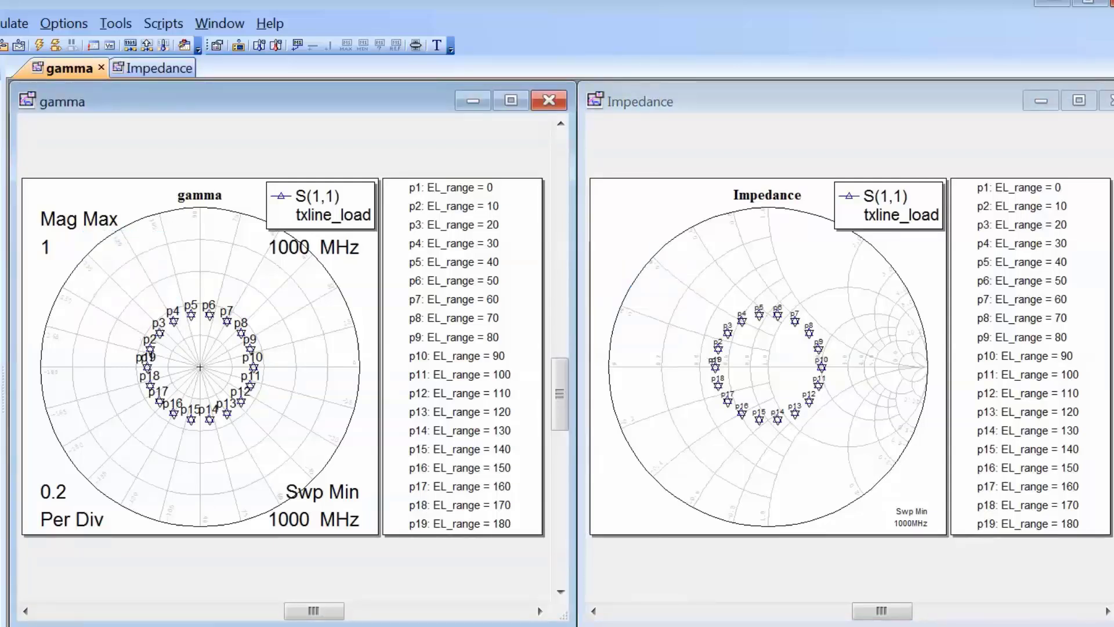